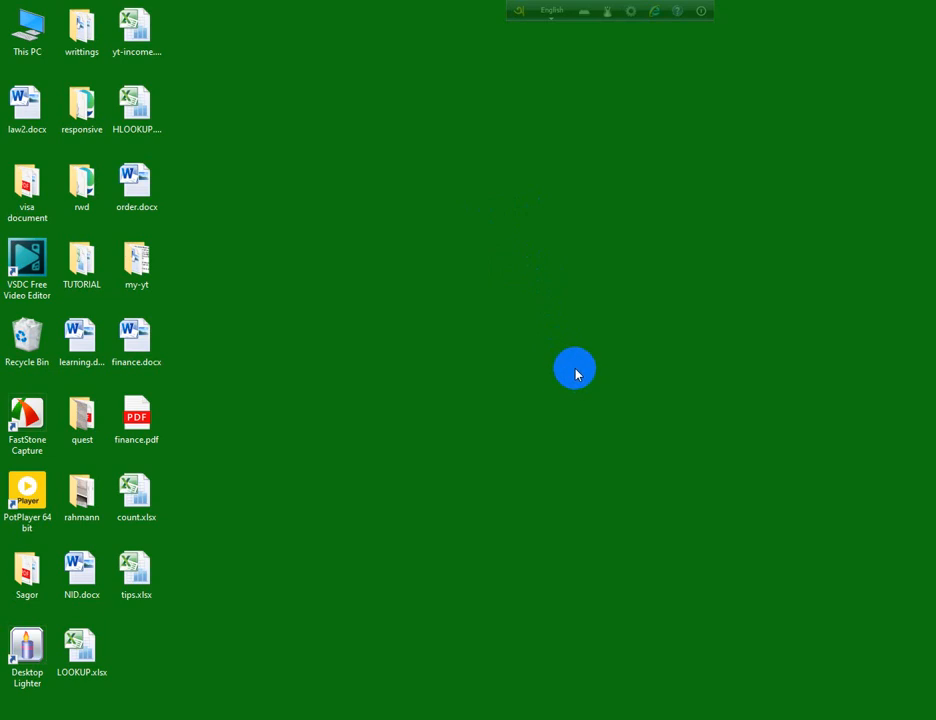
# - Refresh the Windows desktop several times from its shortcut menu
pyautogui.rightClick(288, 74)
pyautogui.click(313, 113)
pyautogui.rightClick(309, 63)
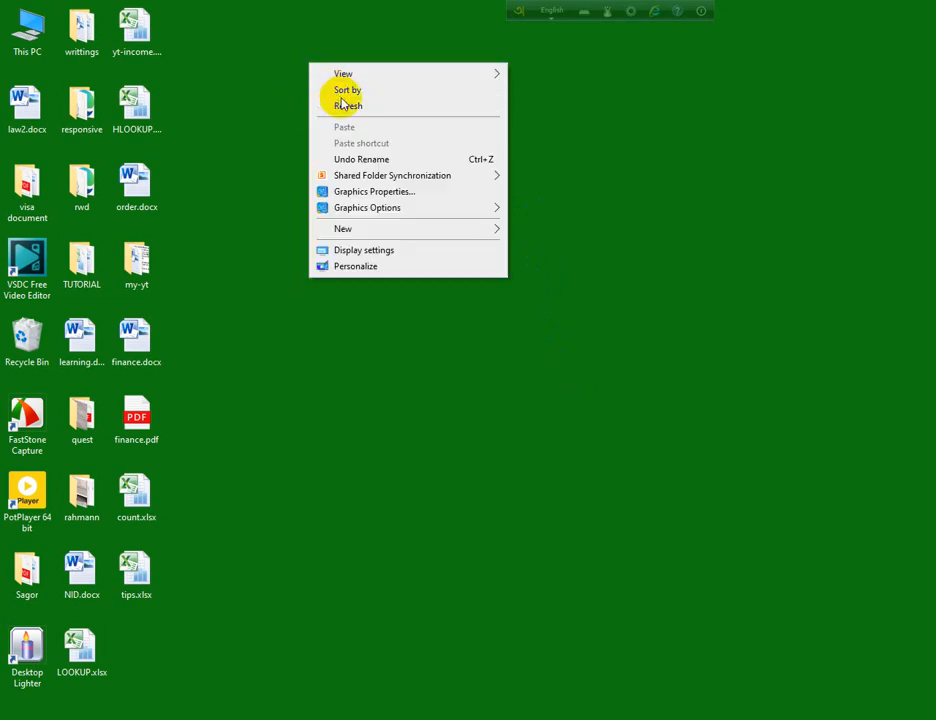
pyautogui.click(350, 106)
pyautogui.rightClick(345, 184)
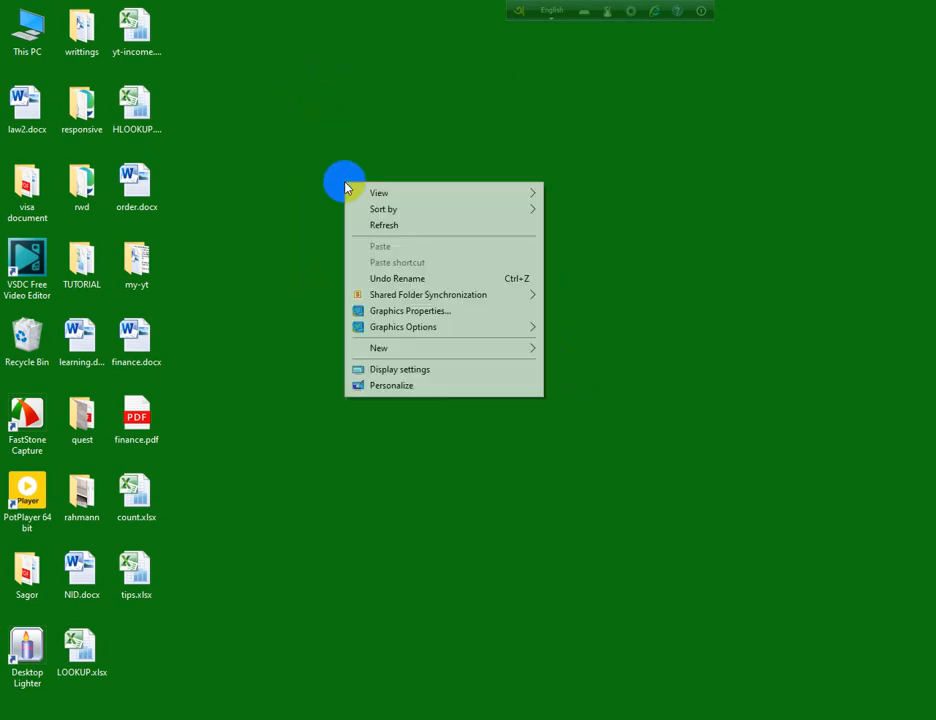
pyautogui.click(378, 224)
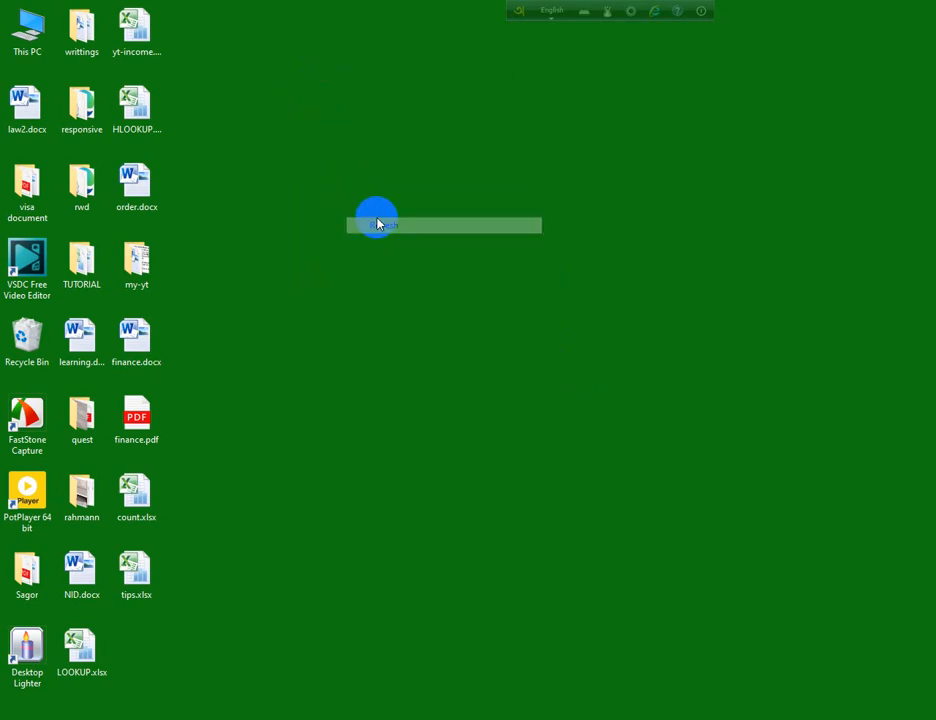
# - Open the empty tips.xlsx workbook, then close it again
pyautogui.rightClick(128, 580)
pyautogui.doubleClick(128, 580)
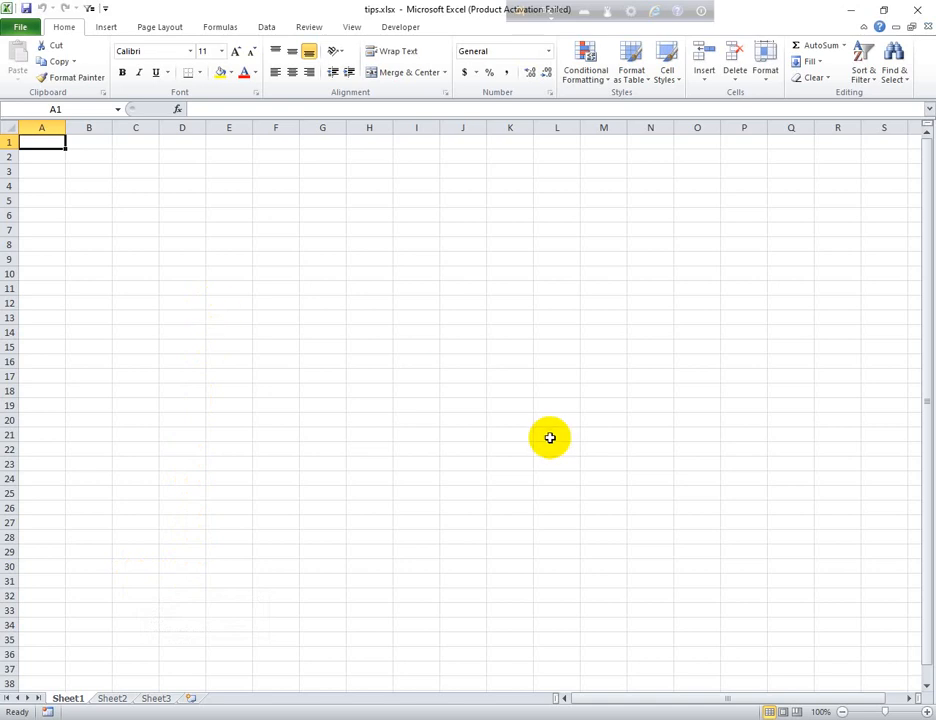
pyautogui.click(917, 10)
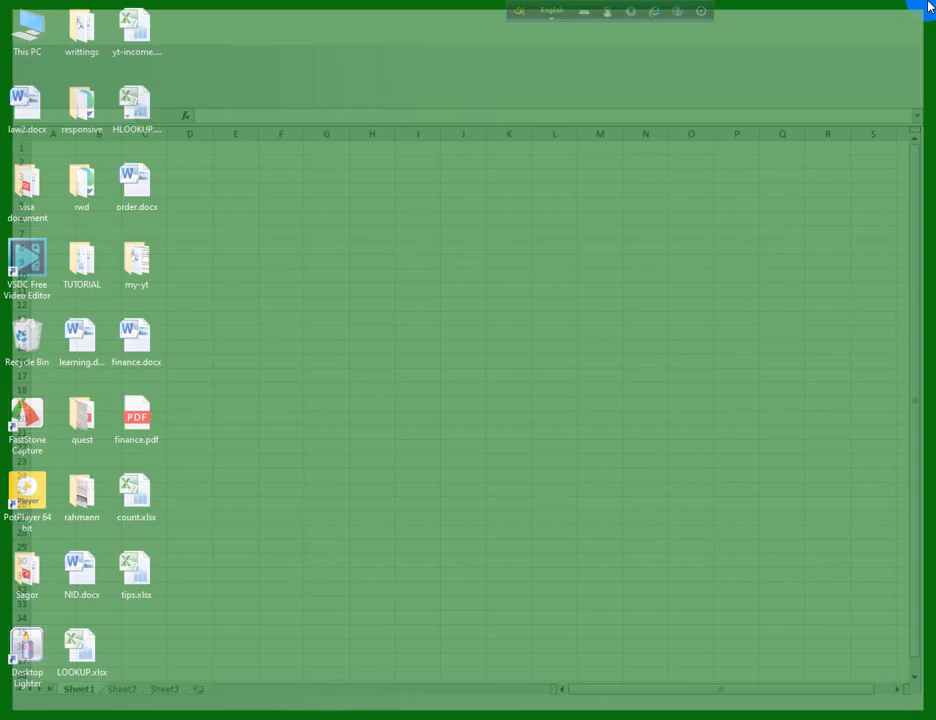
# - Refresh the desktop again and open HLOOKUP.xlsx in Excel
pyautogui.rightClick(388, 121)
pyautogui.click(393, 151)
pyautogui.rightClick(324, 83)
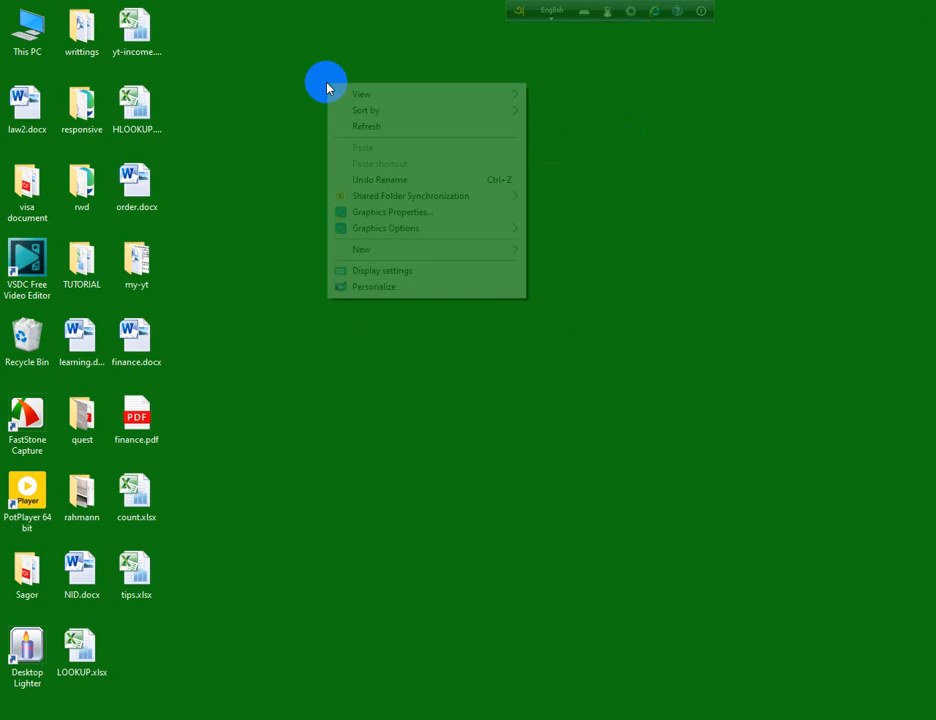
pyautogui.click(360, 128)
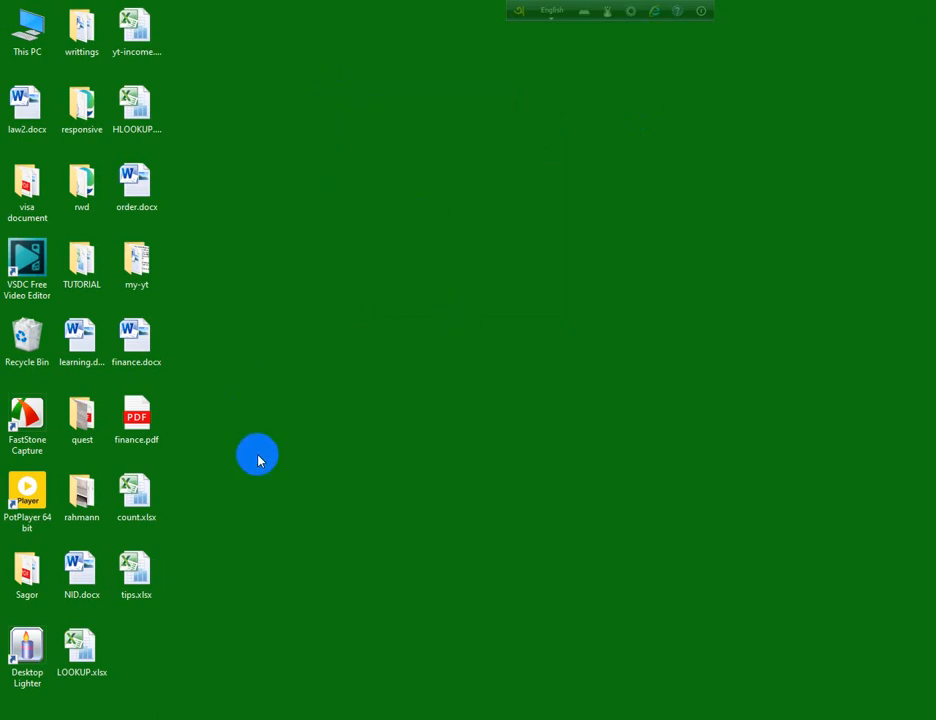
pyautogui.click(146, 585)
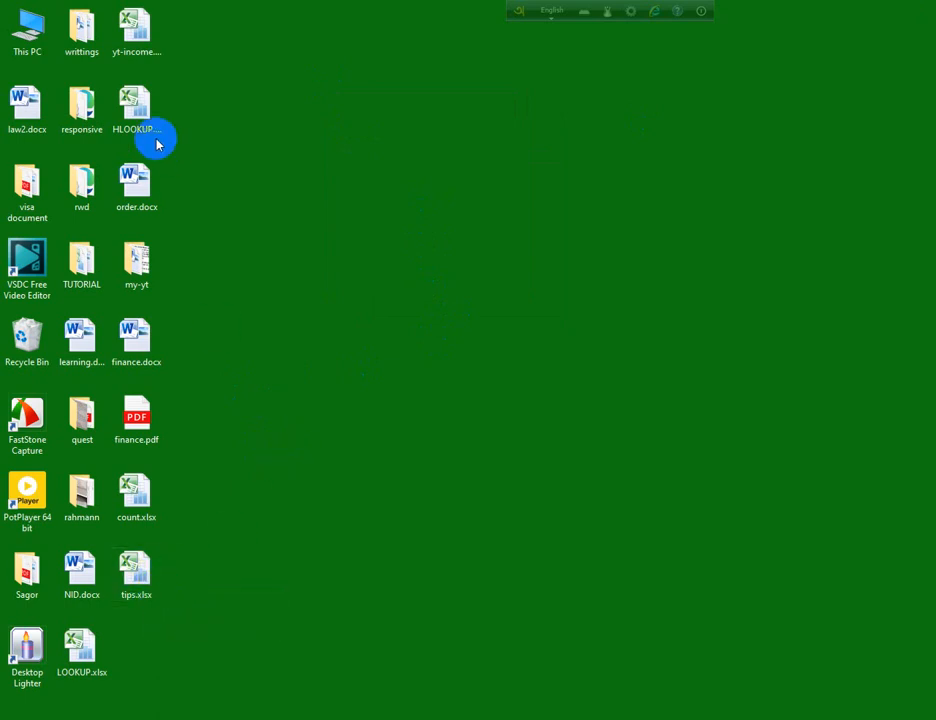
pyautogui.doubleClick(142, 128)
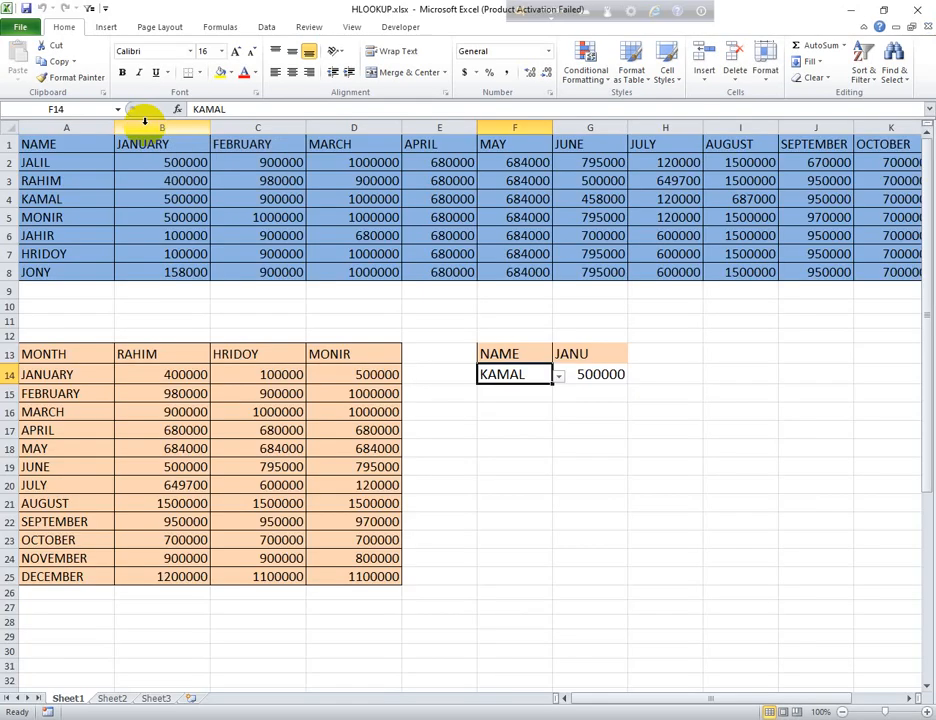
# - Copy the sales table A1:G8 in HLOOKUP.xlsx
pyautogui.moveTo(68, 150); pyautogui.dragTo(614, 272)
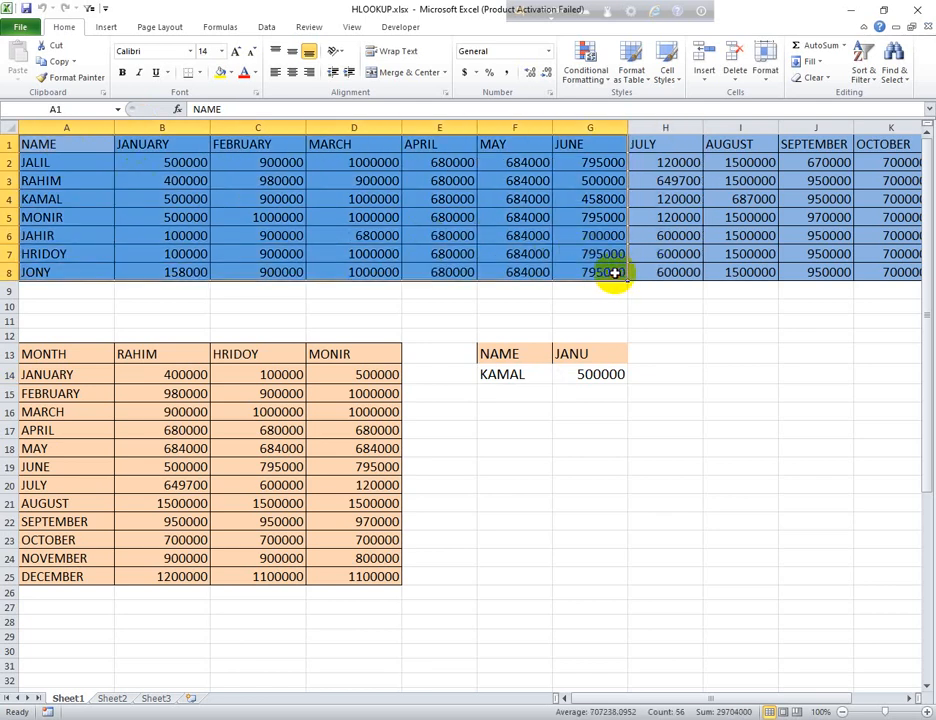
pyautogui.rightClick(347, 158)
pyautogui.click(366, 184)
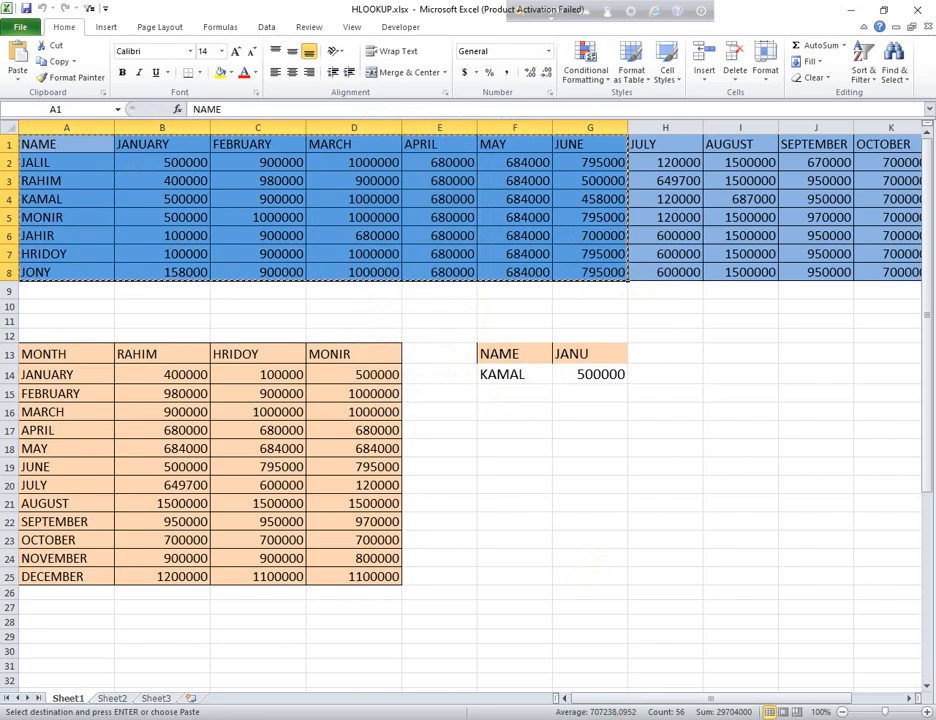
# - Open tips.xlsx, paste the table at A1, and reselect A1:G8
pyautogui.click(632, 719)
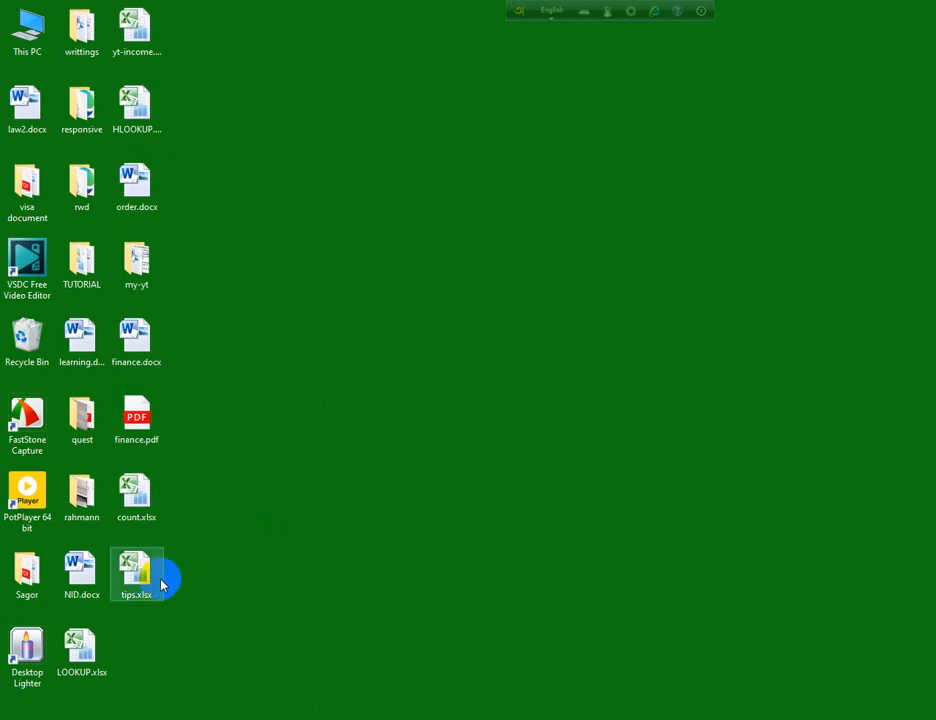
pyautogui.click(145, 578)
pyautogui.doubleClick(145, 578)
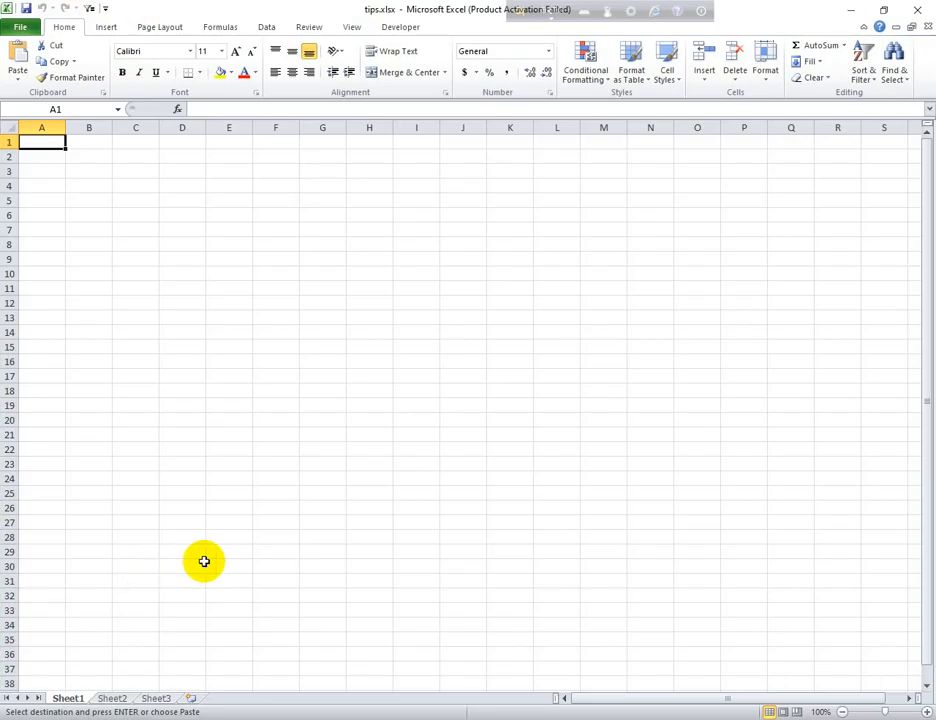
pyautogui.rightClick(62, 142)
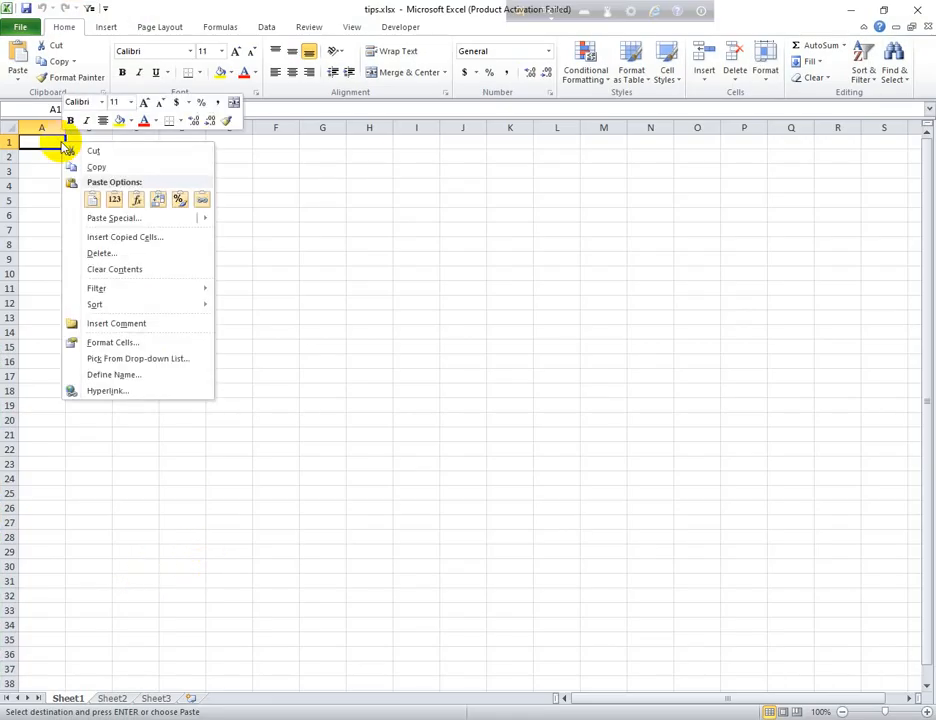
pyautogui.click(94, 201)
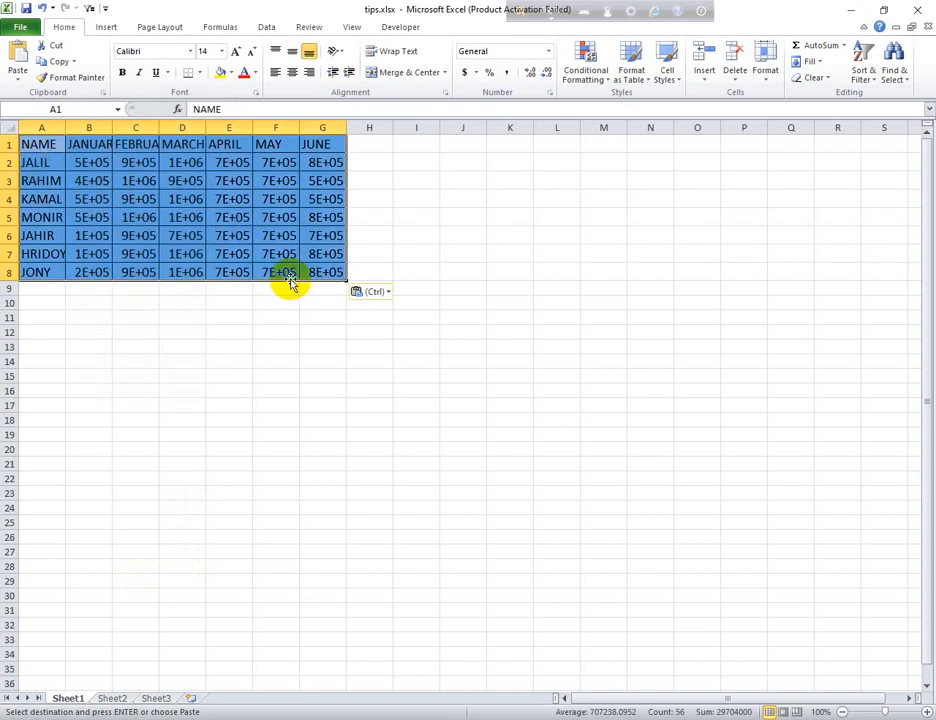
pyautogui.click(635, 211)
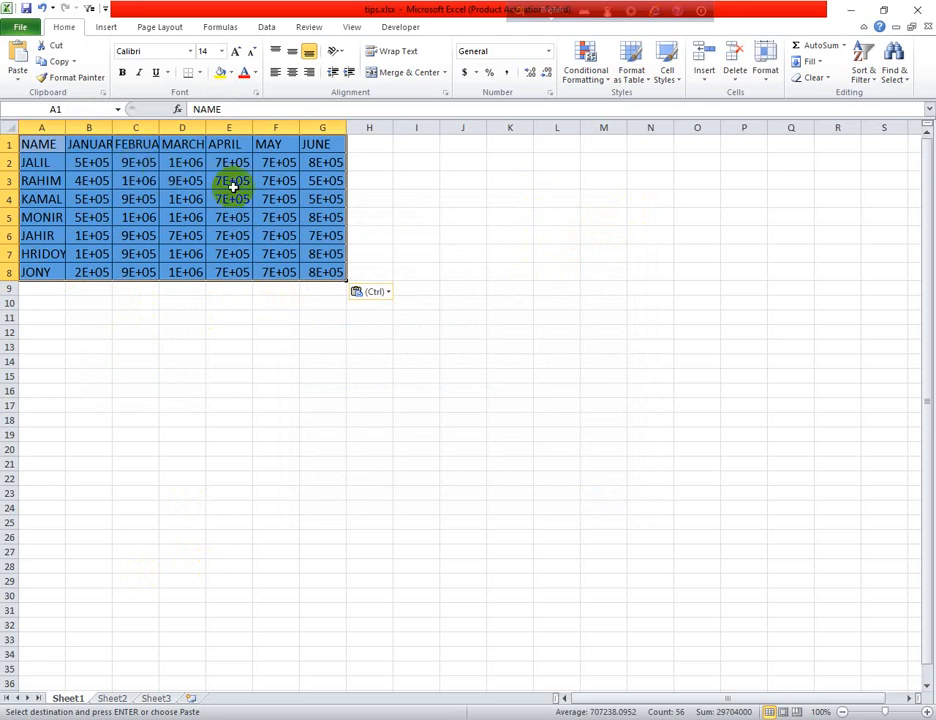
pyautogui.click(314, 329)
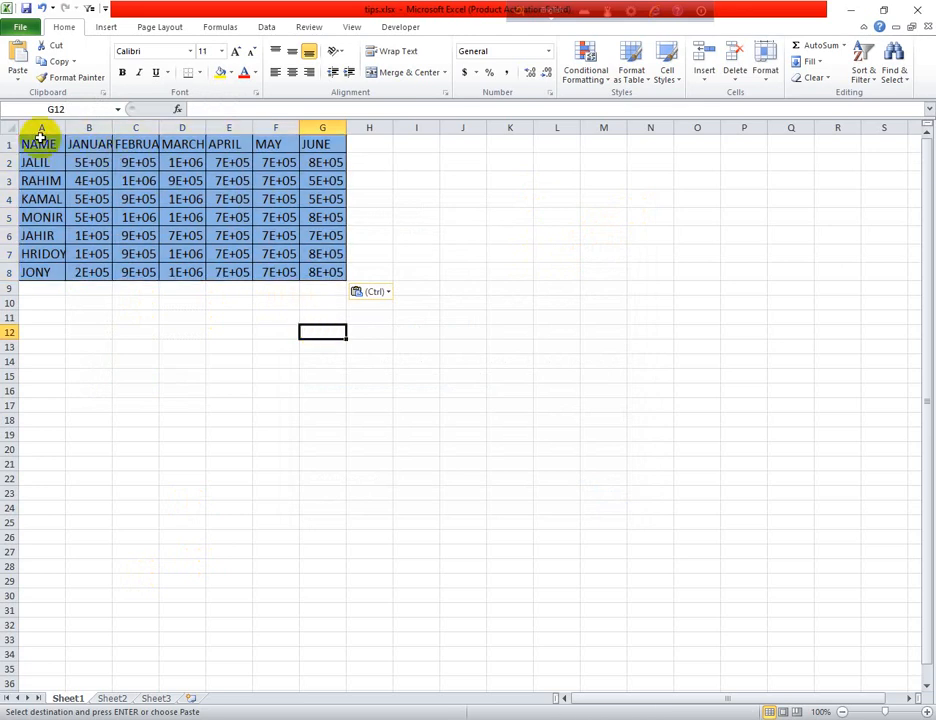
pyautogui.moveTo(40, 140); pyautogui.dragTo(318, 270)
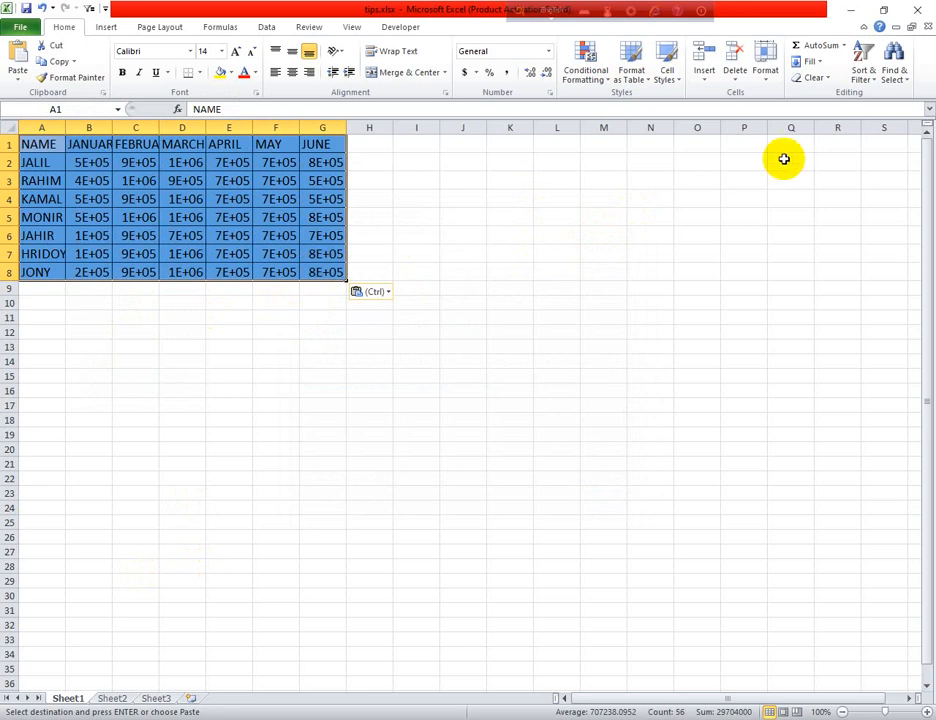
# - Set columns A–G to width 15 so figures like 500000 display in full
pyautogui.click(768, 78)
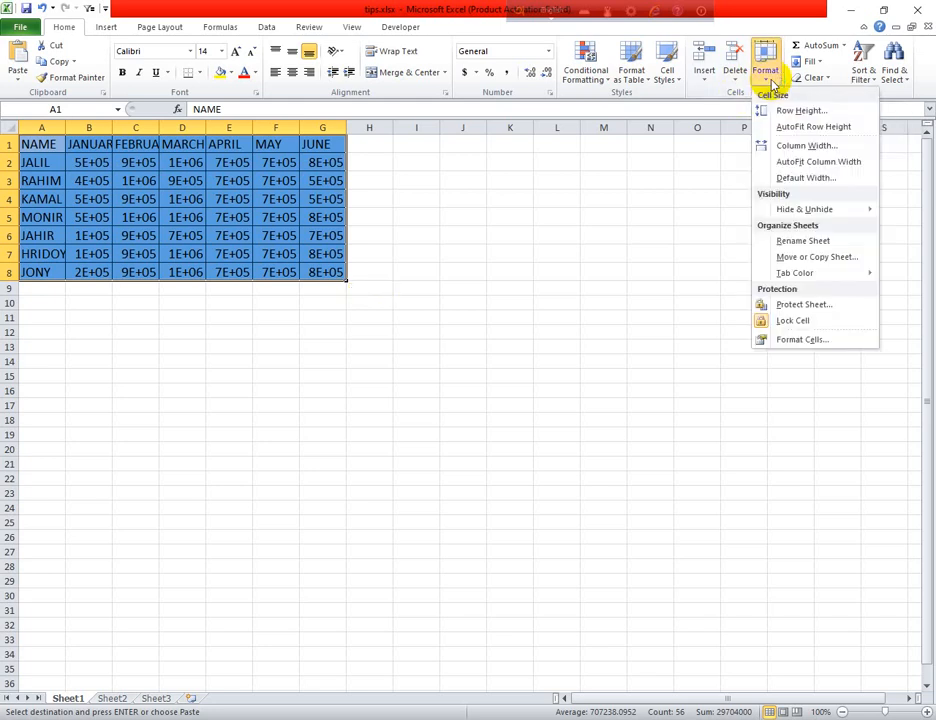
pyautogui.click(800, 150)
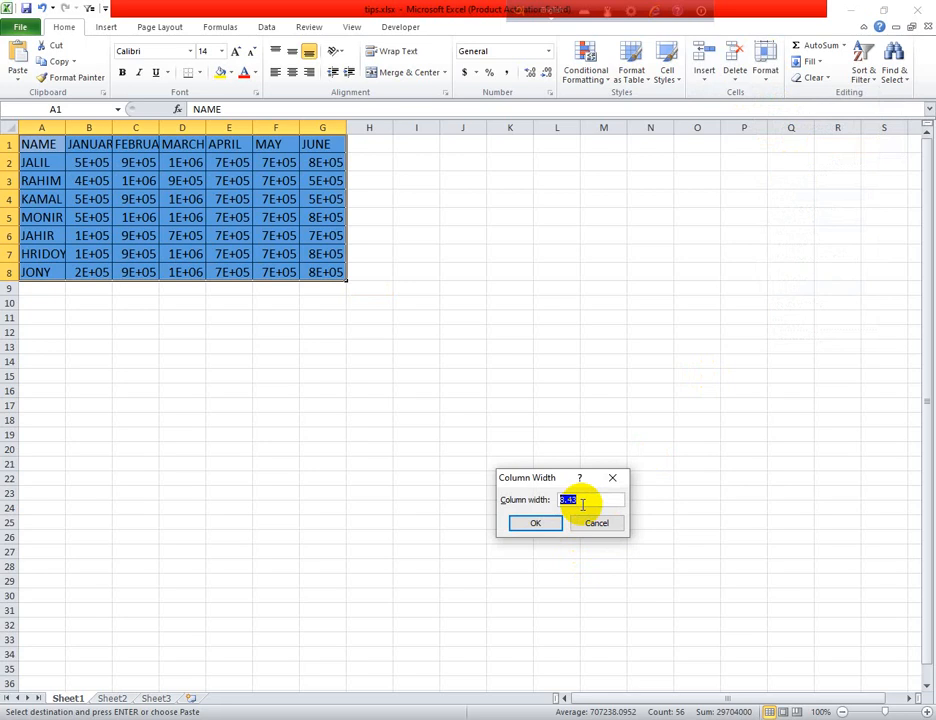
pyautogui.write('15')
pyautogui.click(540, 523)
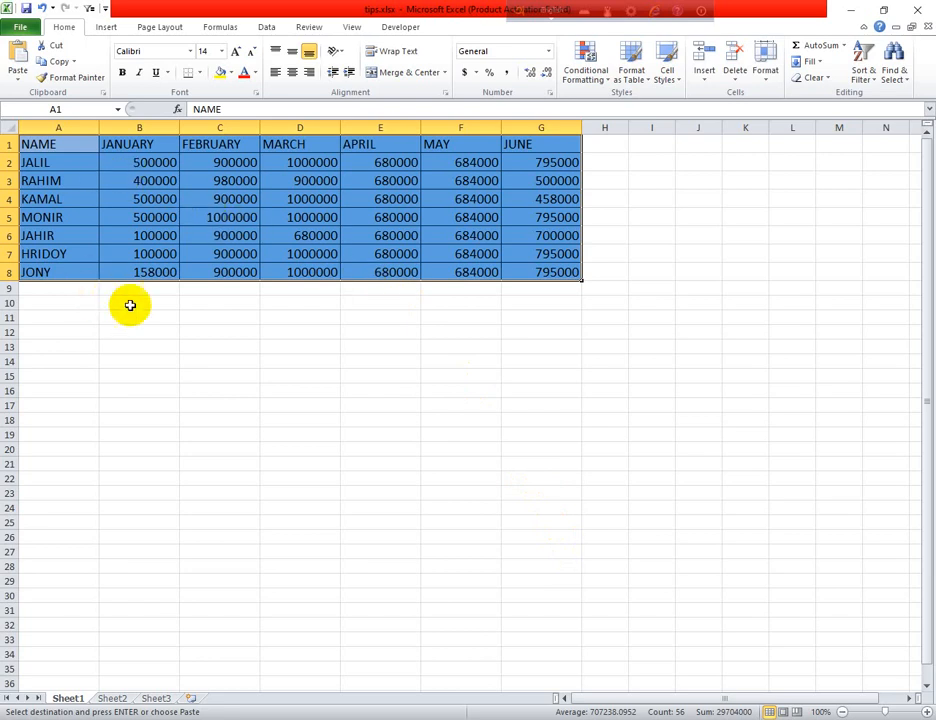
pyautogui.click(345, 402)
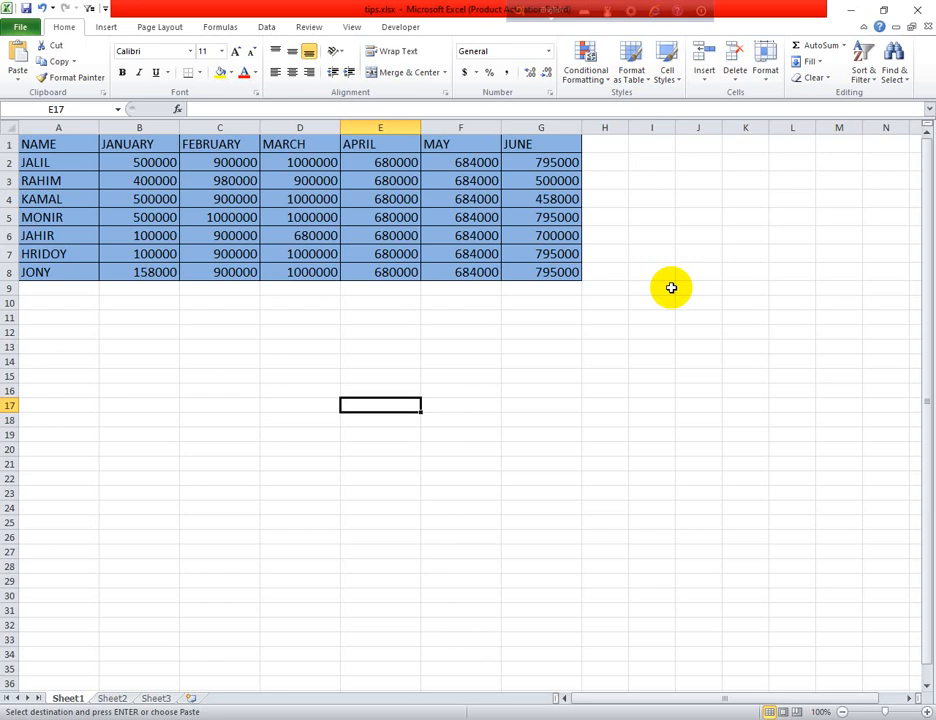
# - Widen column H to about 14.57 by dragging its border
pyautogui.click(613, 146)
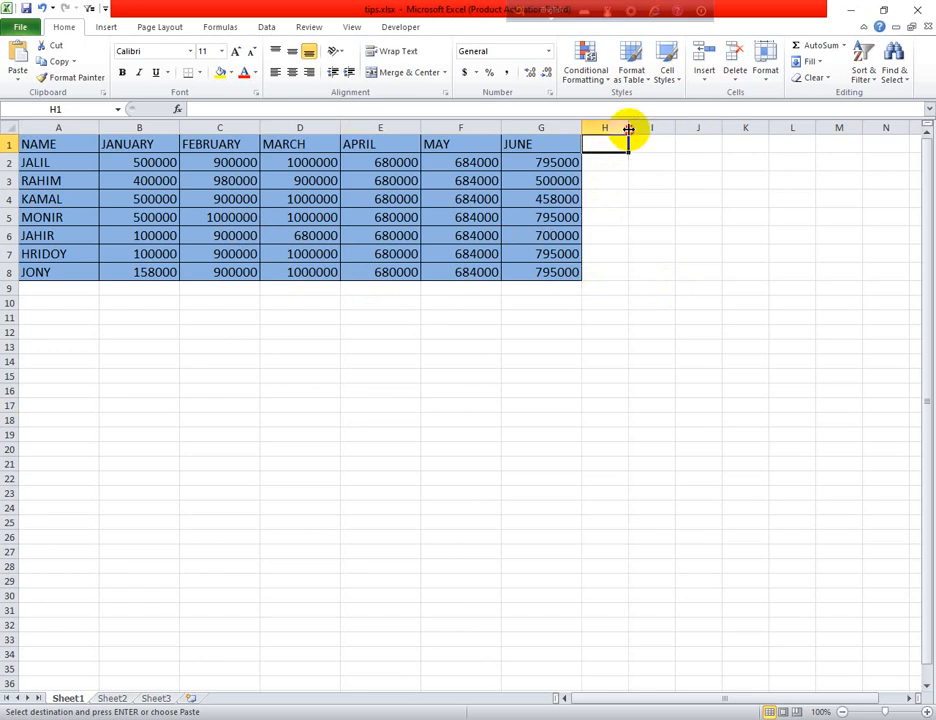
pyautogui.click(616, 128)
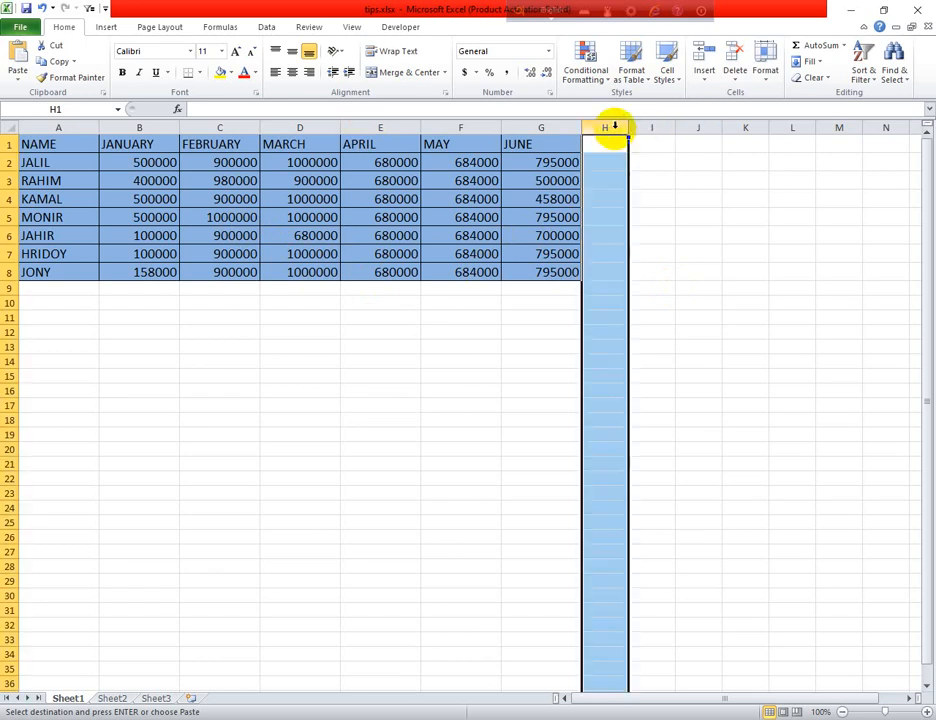
pyautogui.moveTo(629, 130)
pyautogui.mouseDown()
pyautogui.moveTo(662, 132)
pyautogui.moveTo(629, 137)
pyautogui.mouseUp()
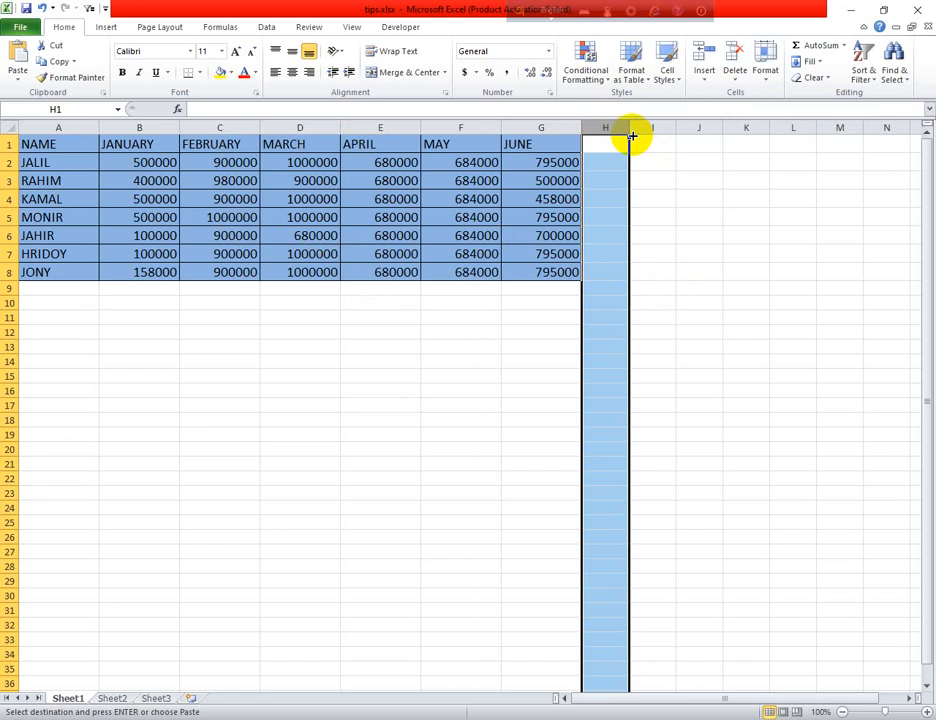
pyautogui.click(608, 178)
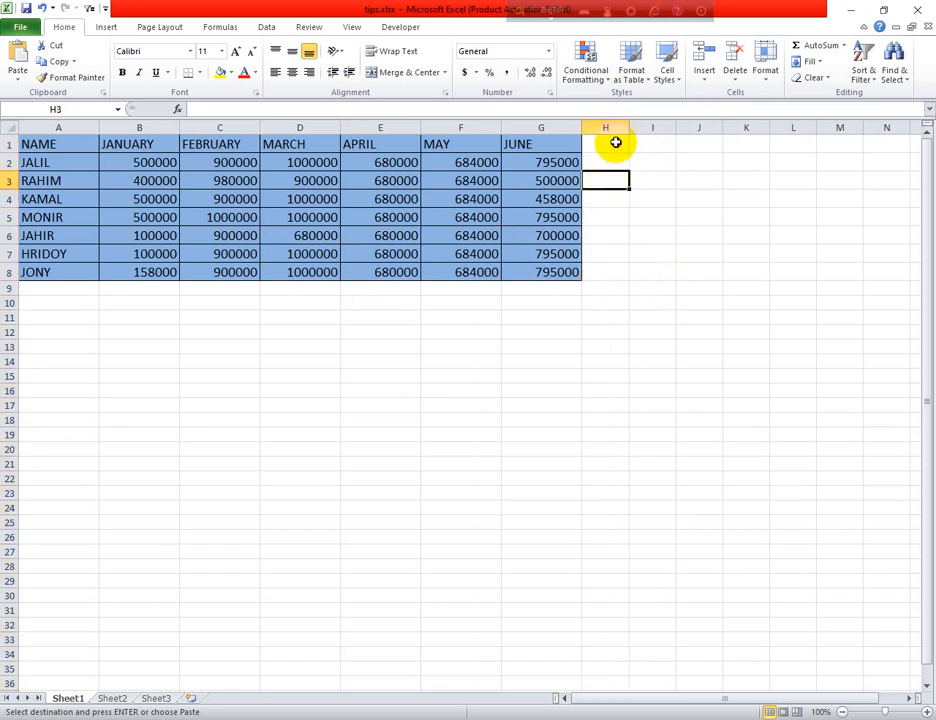
pyautogui.click(610, 143)
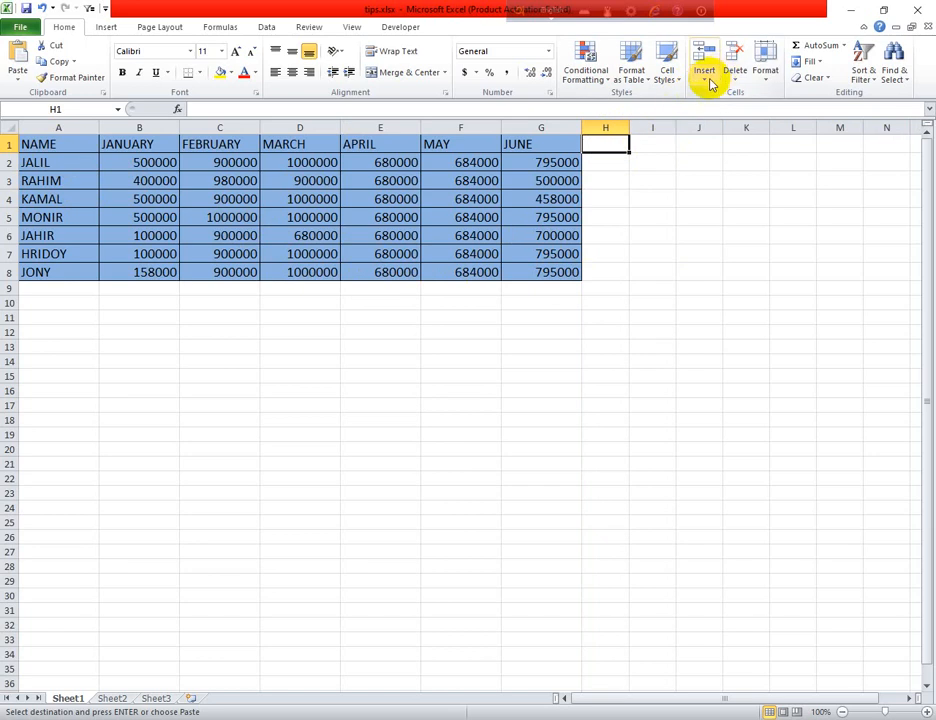
# - Open the Column Width dialog and close it without changing anything
pyautogui.click(767, 80)
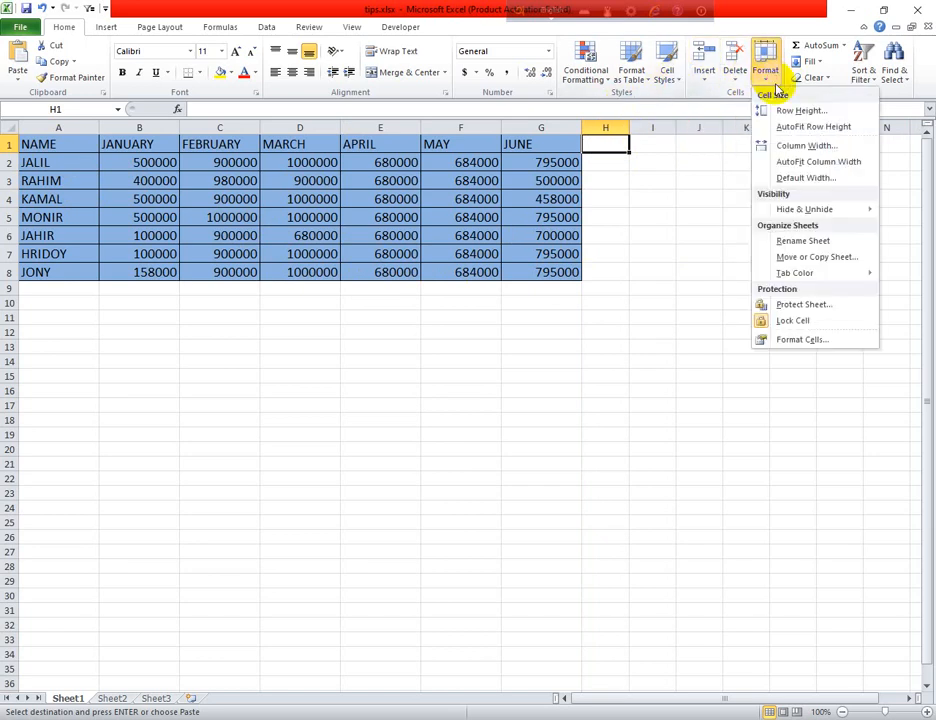
pyautogui.click(806, 146)
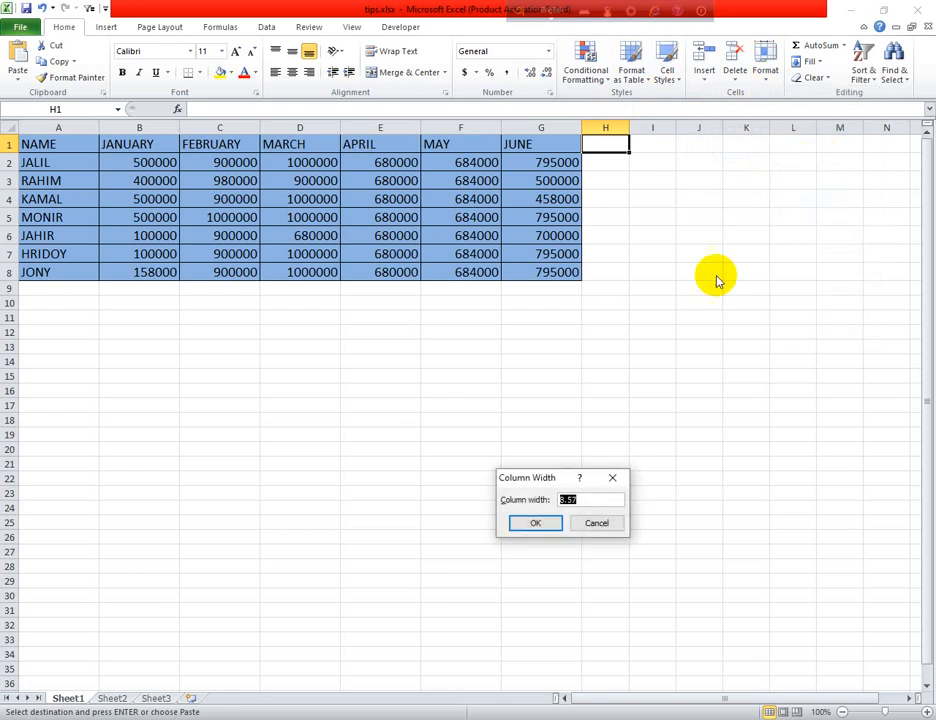
pyautogui.click(608, 479)
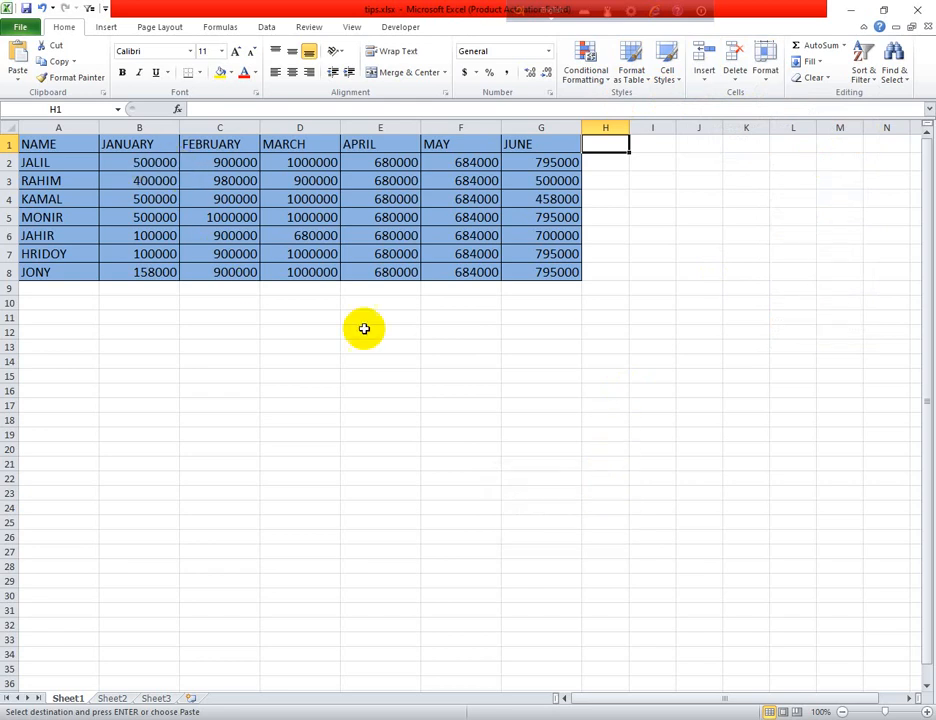
pyautogui.click(488, 390)
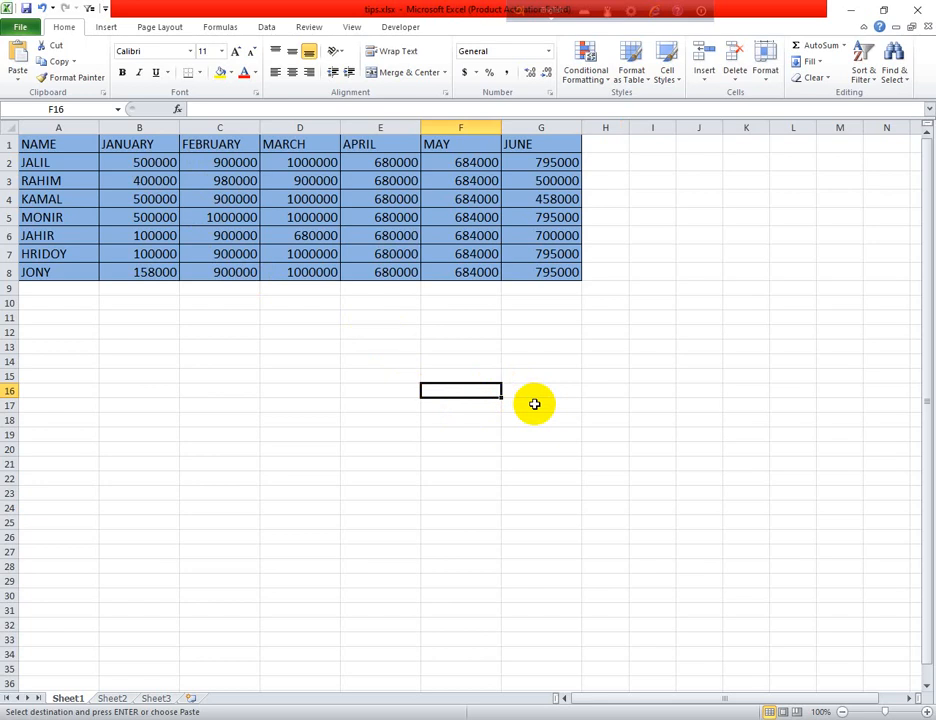
# - Enter NAME in J3 and JAN in K3, then select J3:K4
pyautogui.click(710, 183)
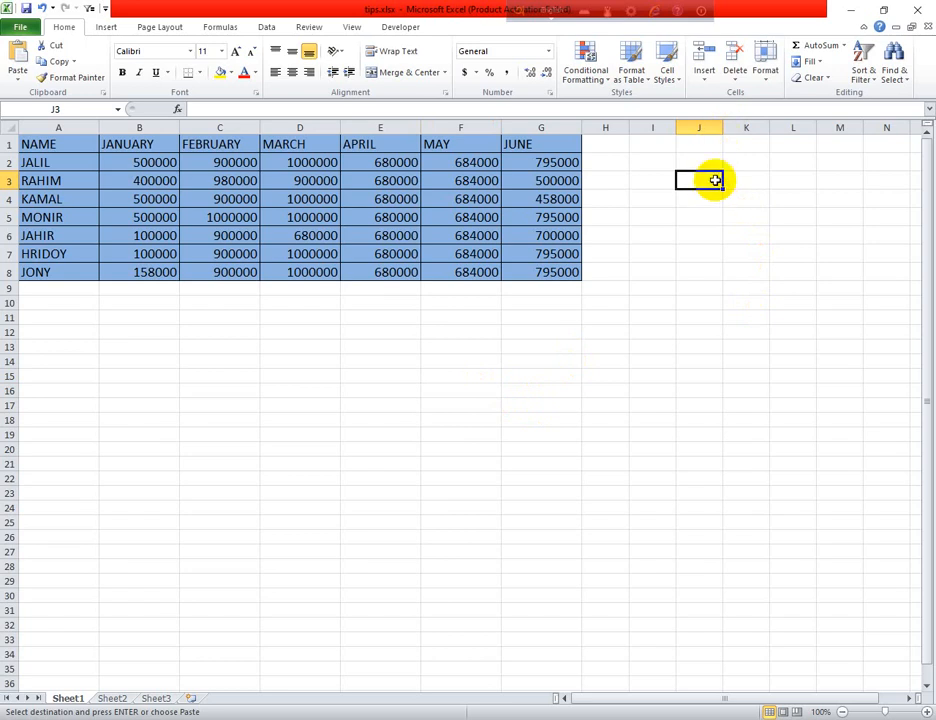
pyautogui.click(733, 180)
pyautogui.click(688, 178)
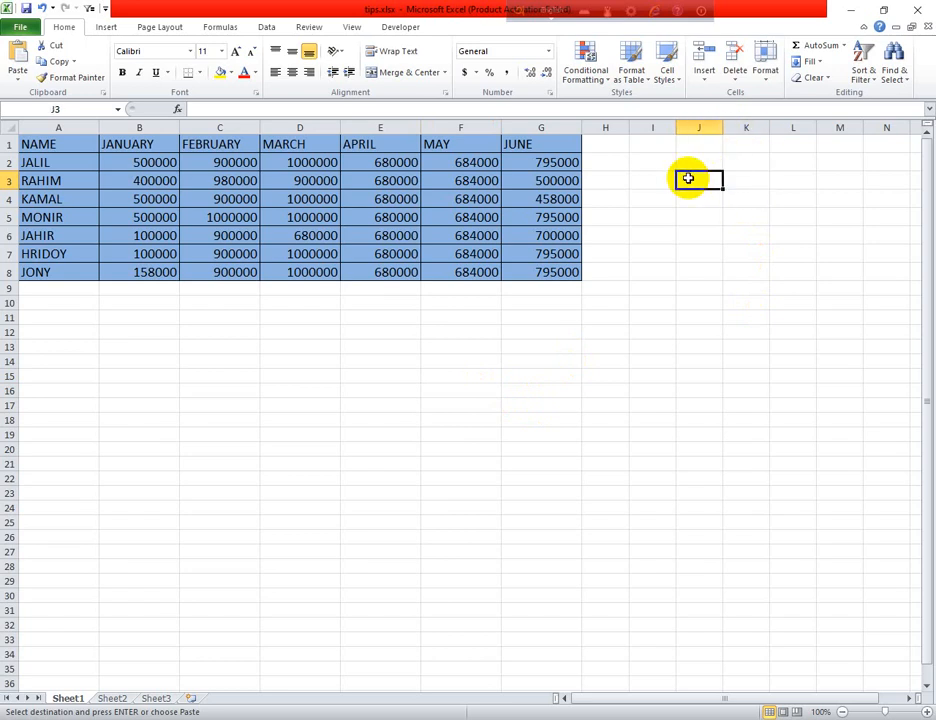
pyautogui.write('NAM')
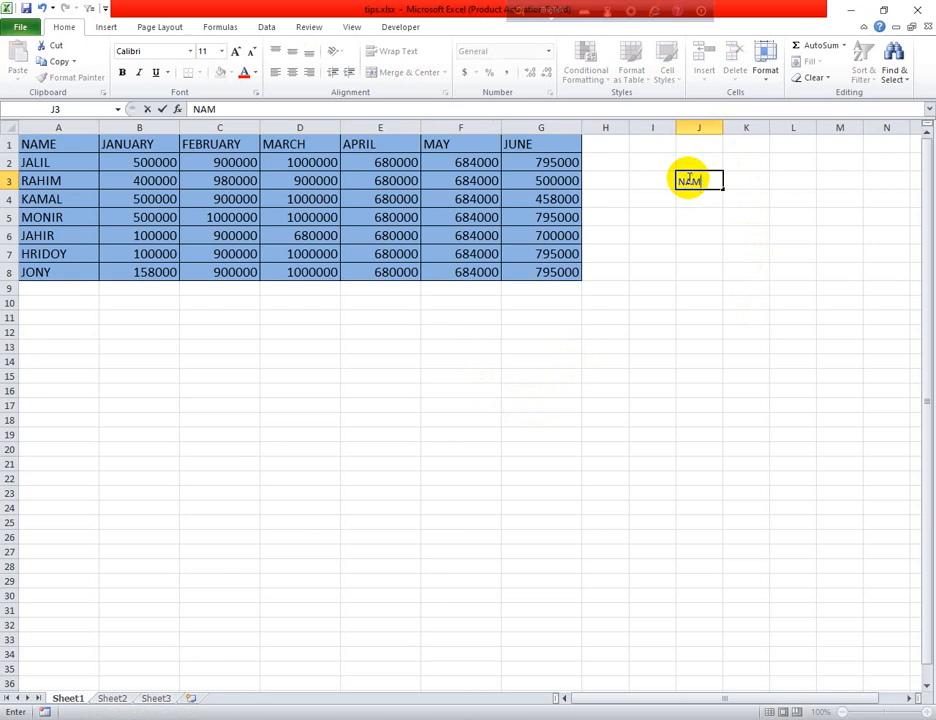
pyautogui.write('E')
pyautogui.click(743, 181)
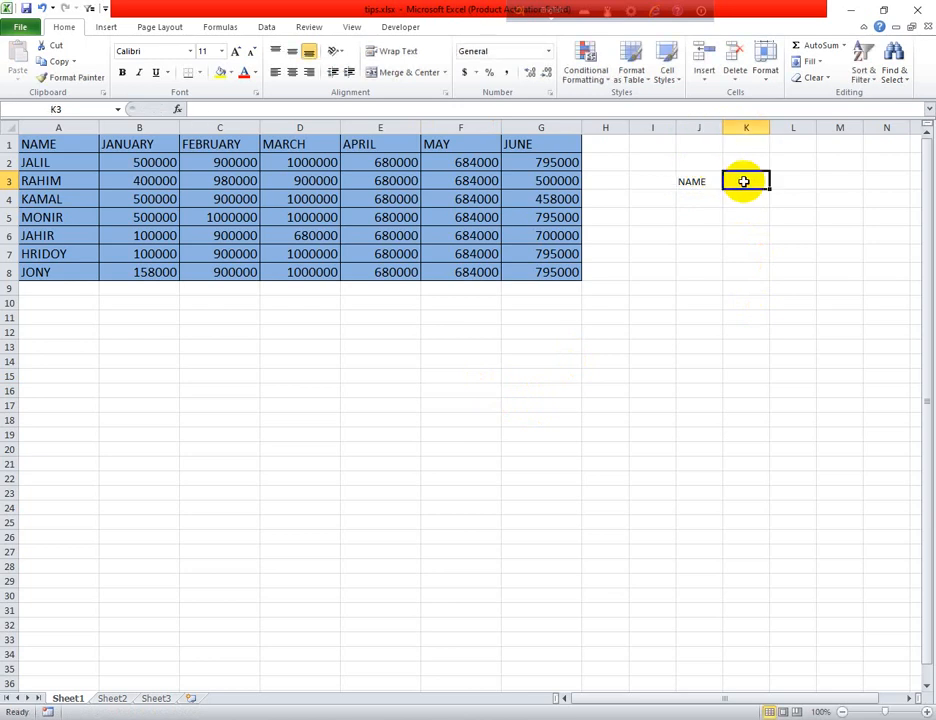
pyautogui.write('JAN')
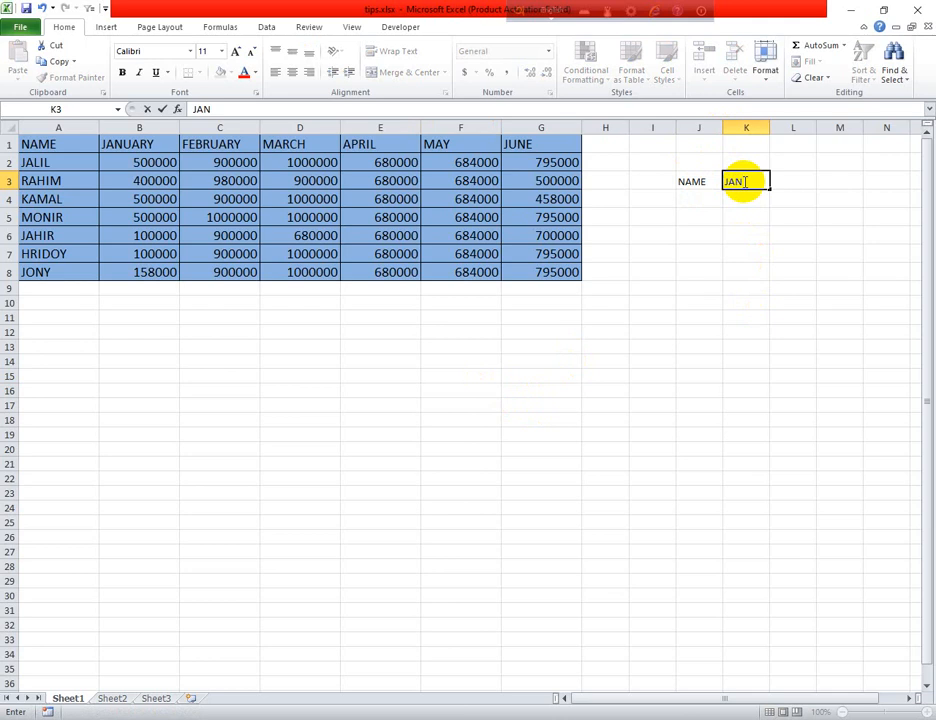
pyautogui.click(698, 196)
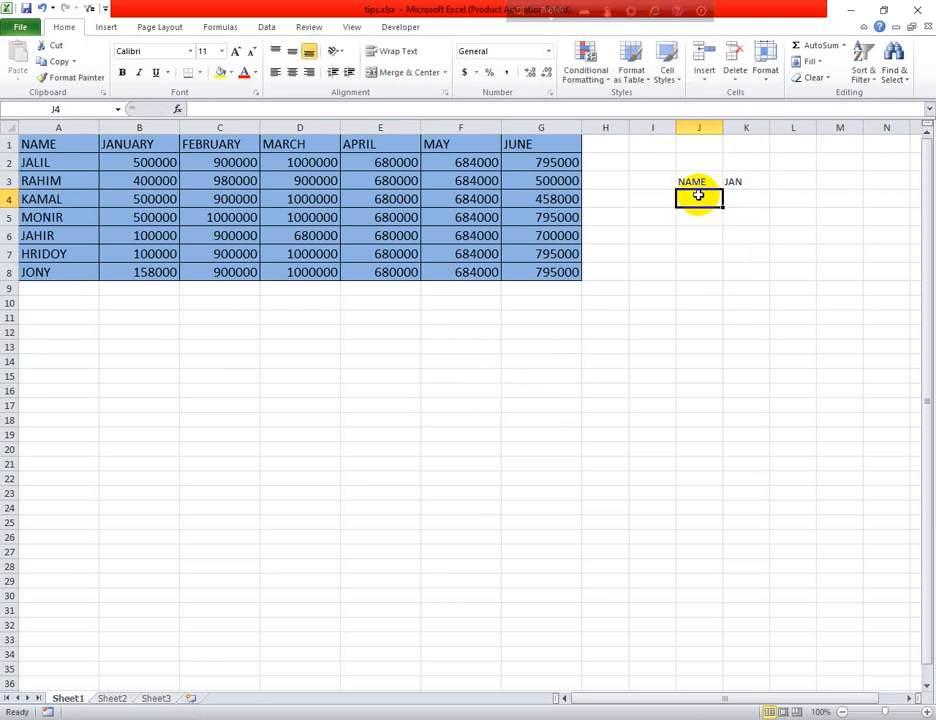
pyautogui.moveTo(719, 182); pyautogui.dragTo(735, 197)
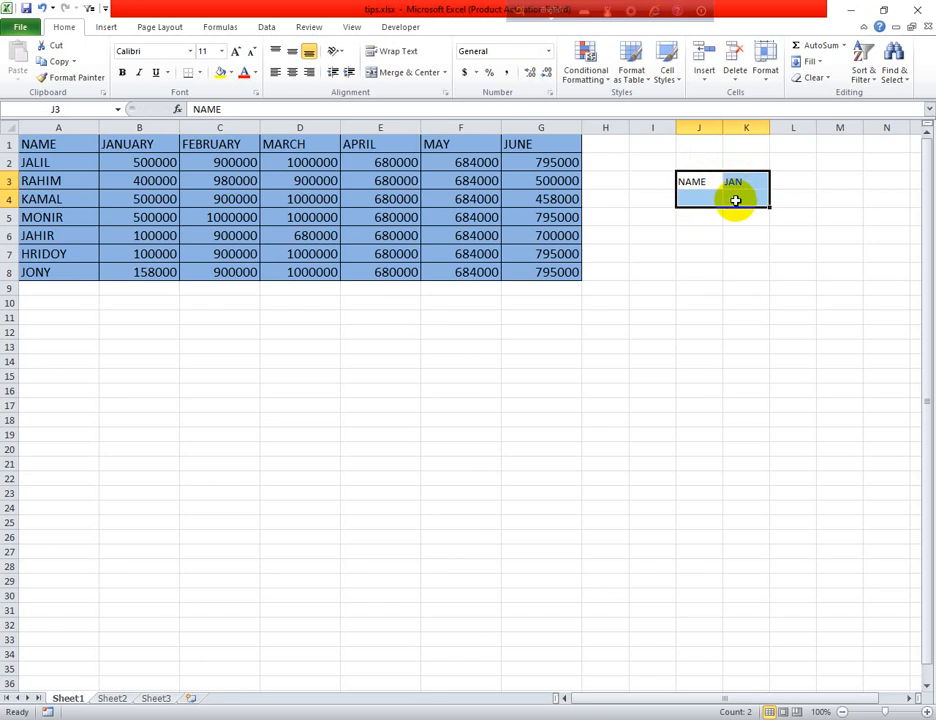
# - Set columns J and K to width 15
pyautogui.click(765, 75)
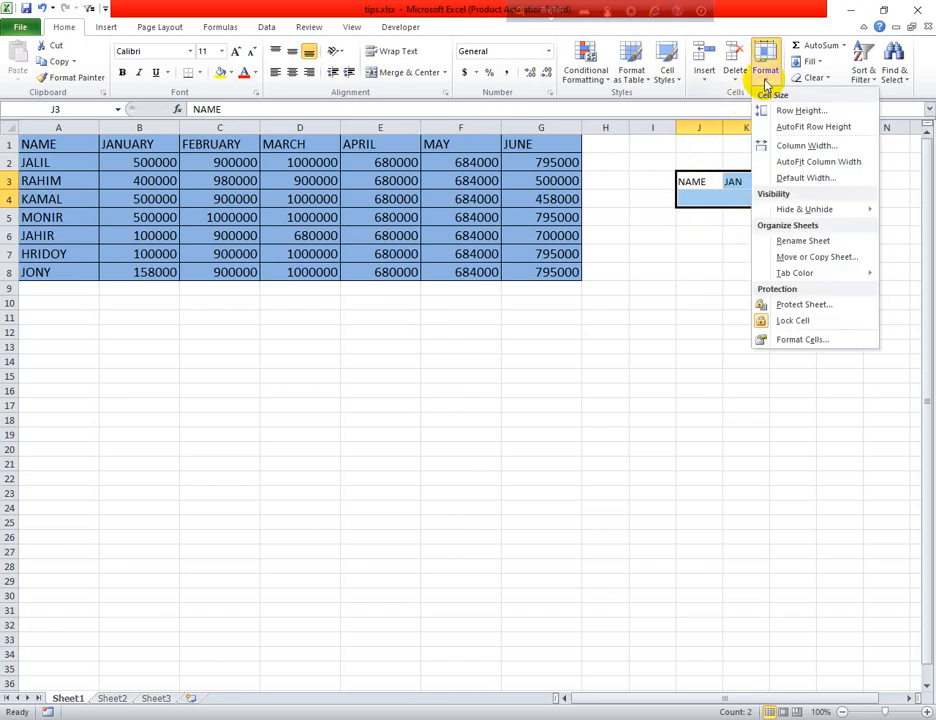
pyautogui.click(790, 145)
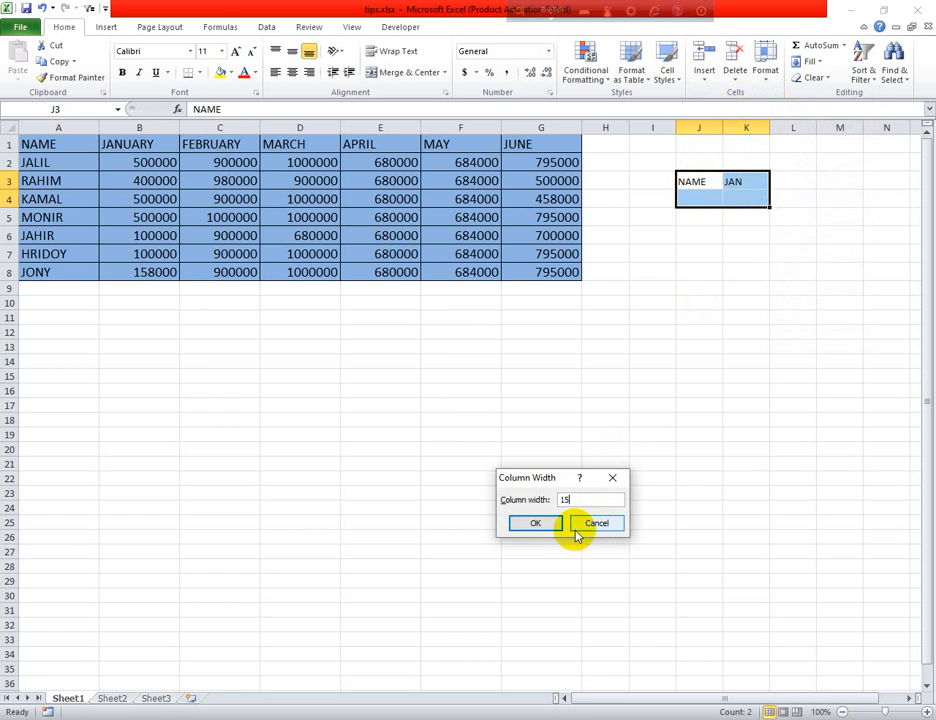
pyautogui.click(535, 523)
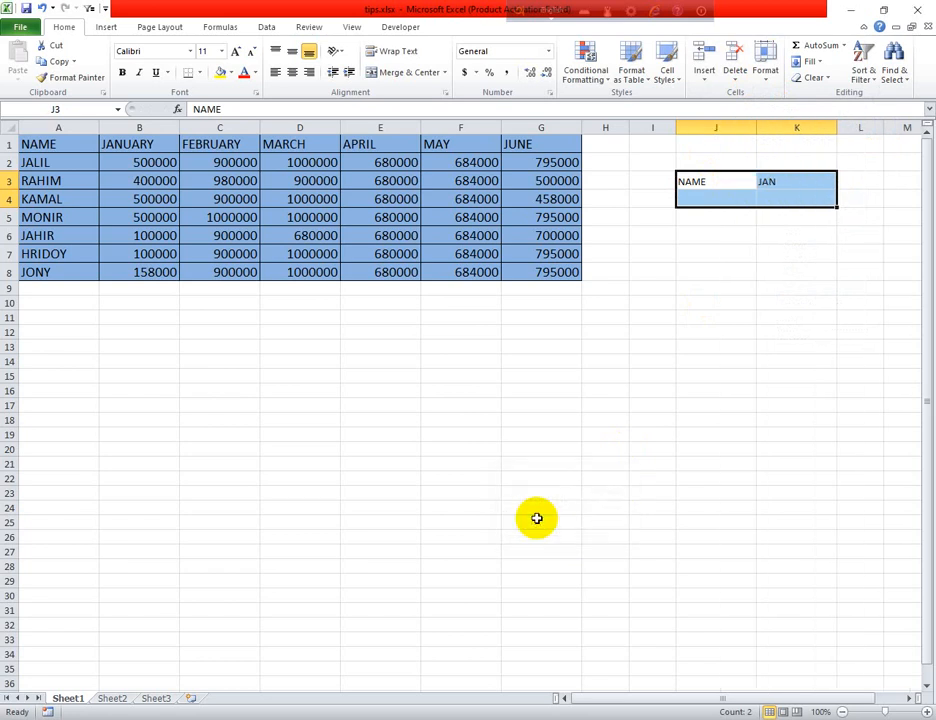
# - Set the J3:K4 lookup block text to font size 14
pyautogui.click(734, 201)
pyautogui.moveTo(717, 182); pyautogui.dragTo(750, 198)
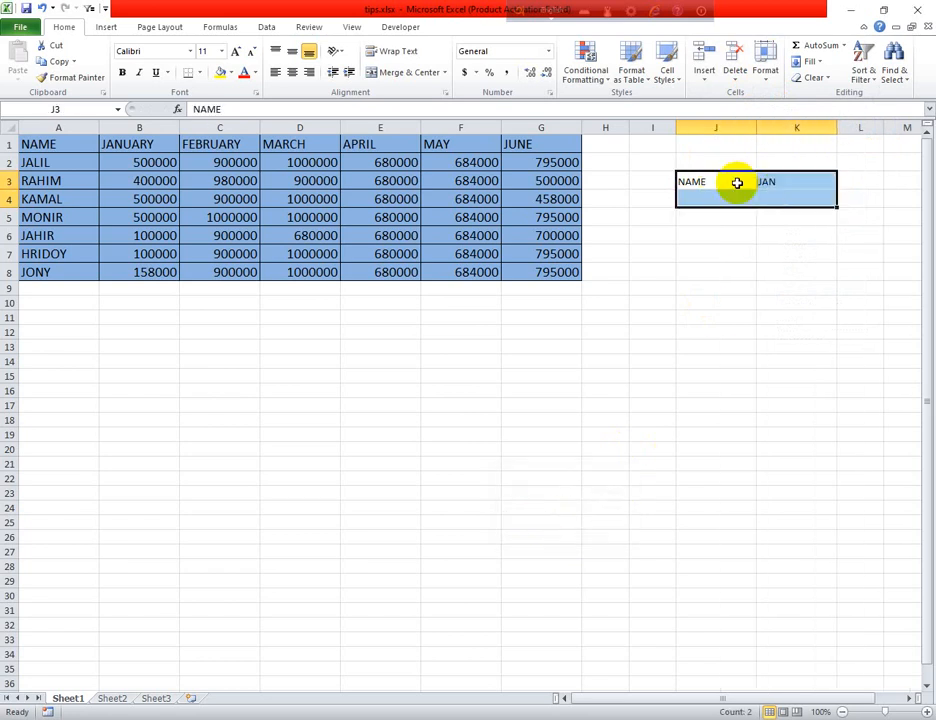
pyautogui.click(221, 51)
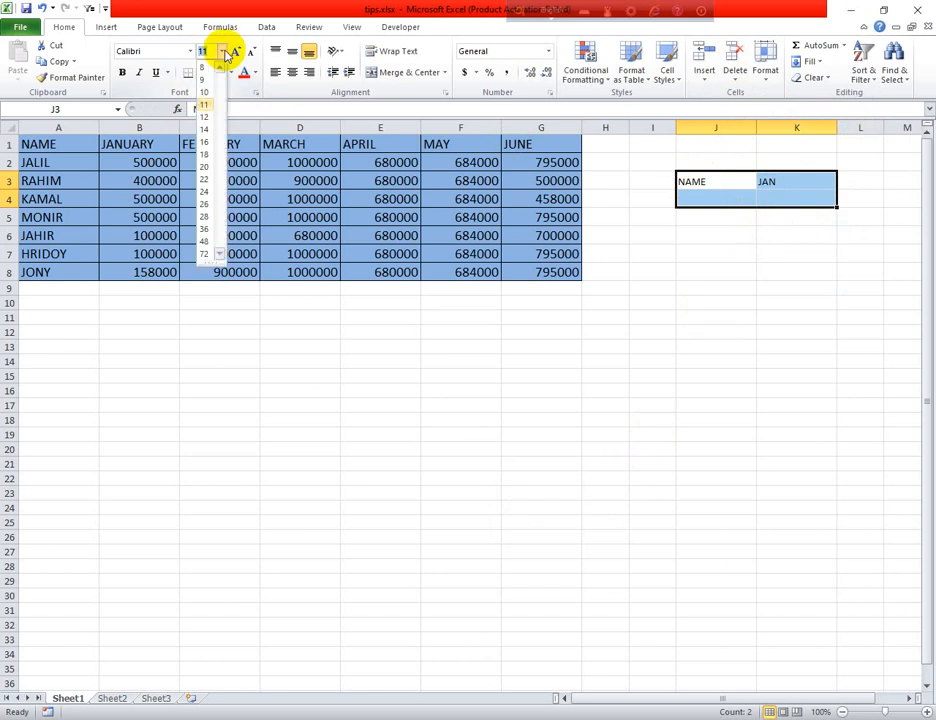
pyautogui.click(205, 129)
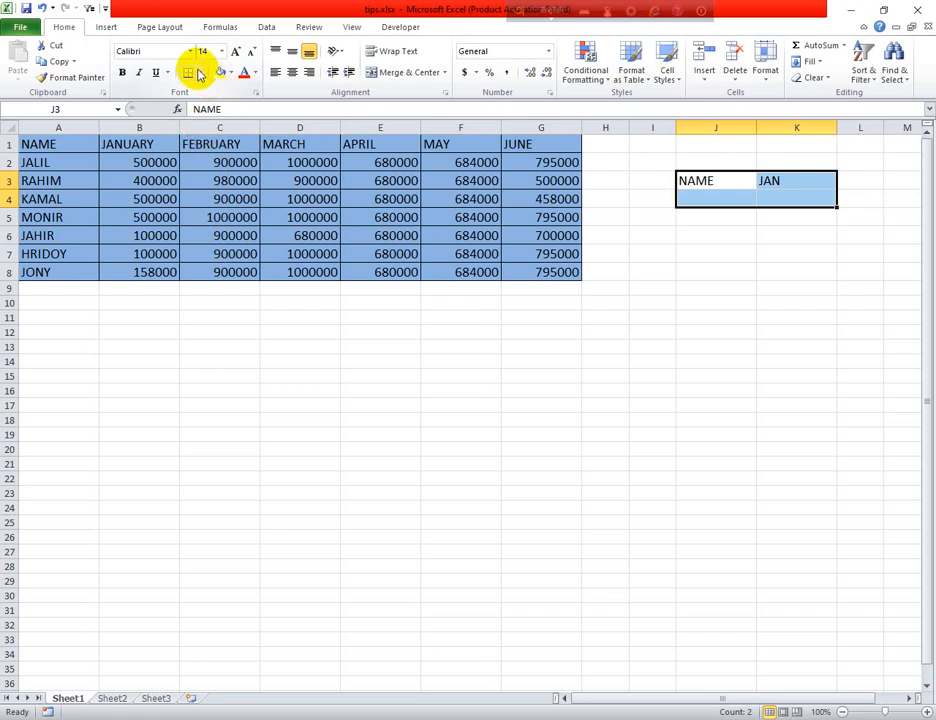
# - Give J3:K4 All Borders and an orange fill, then select J4
pyautogui.click(200, 73)
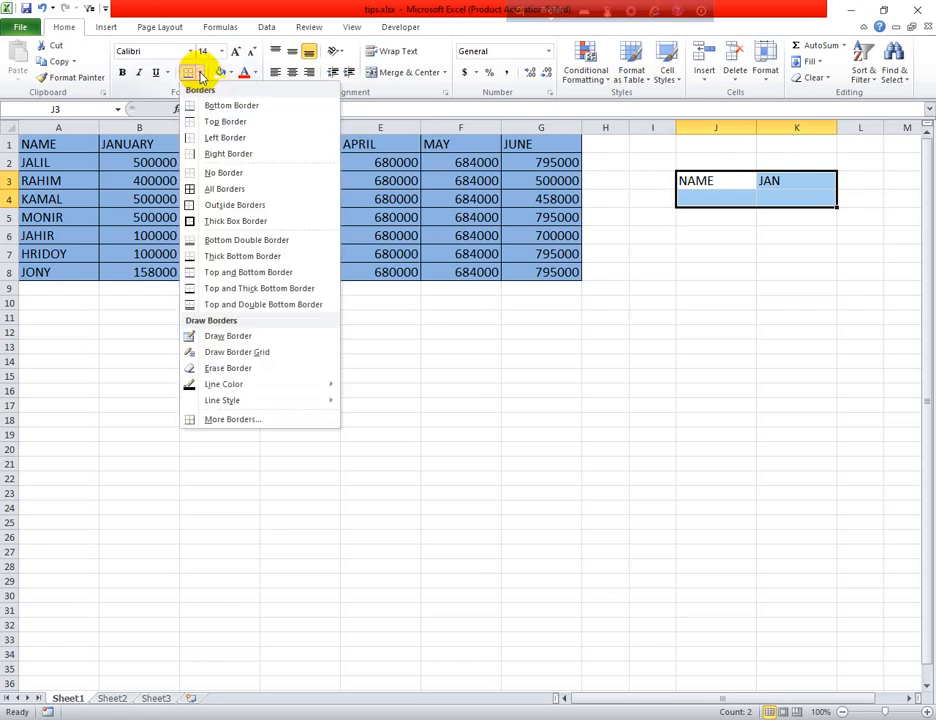
pyautogui.click(222, 188)
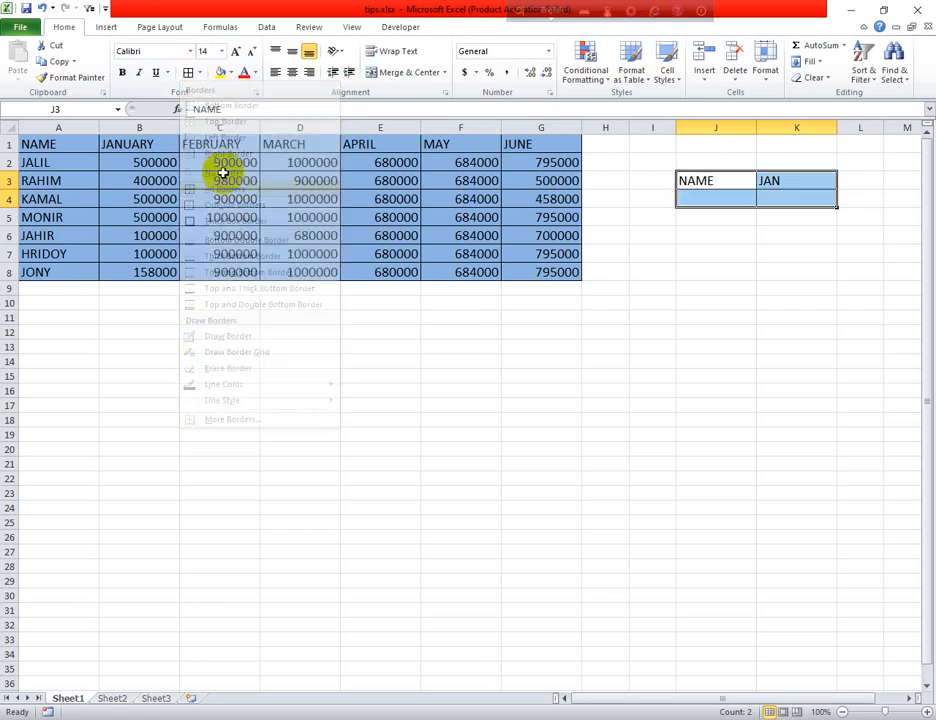
pyautogui.click(229, 72)
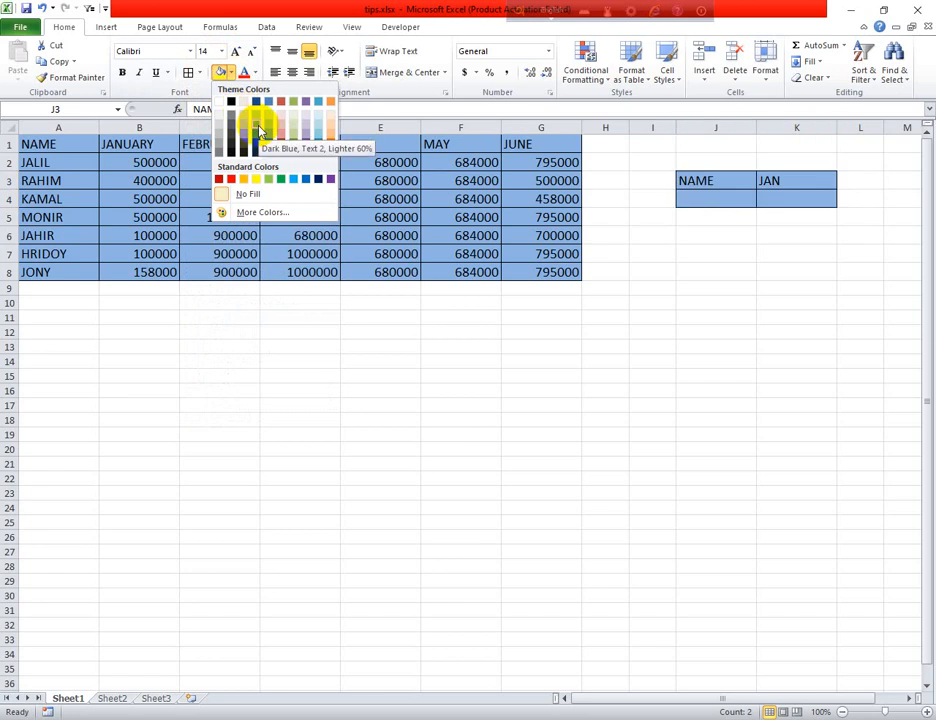
pyautogui.click(330, 141)
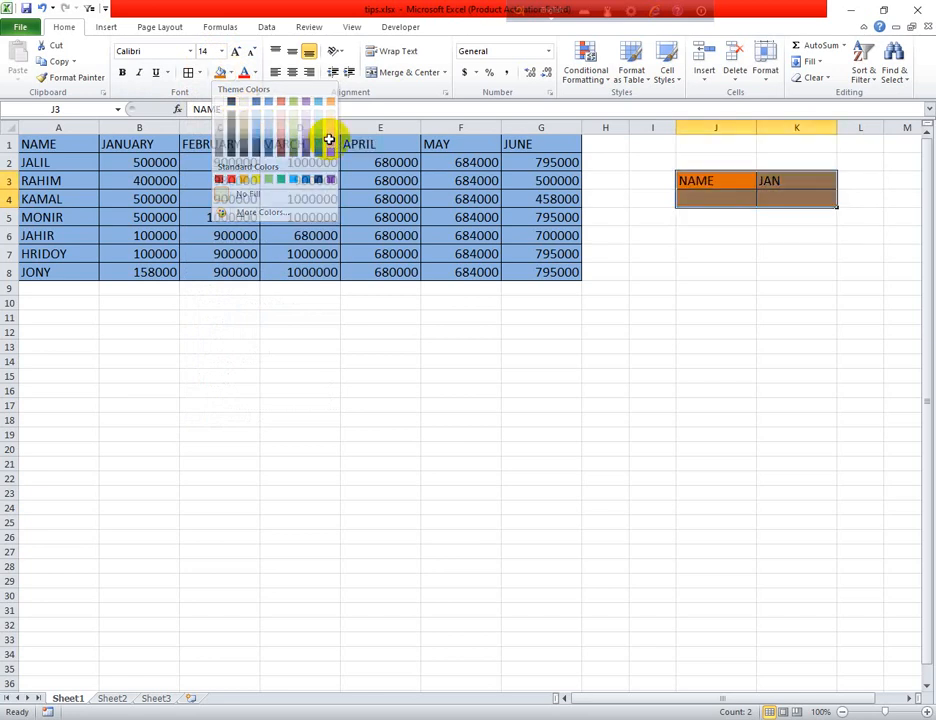
pyautogui.click(415, 433)
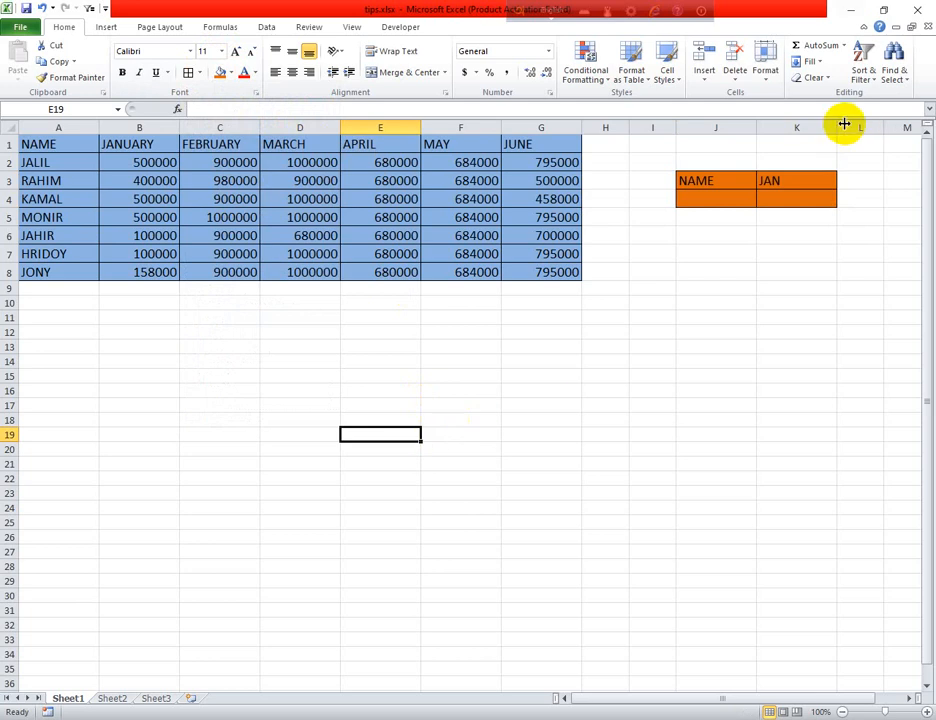
pyautogui.click(717, 300)
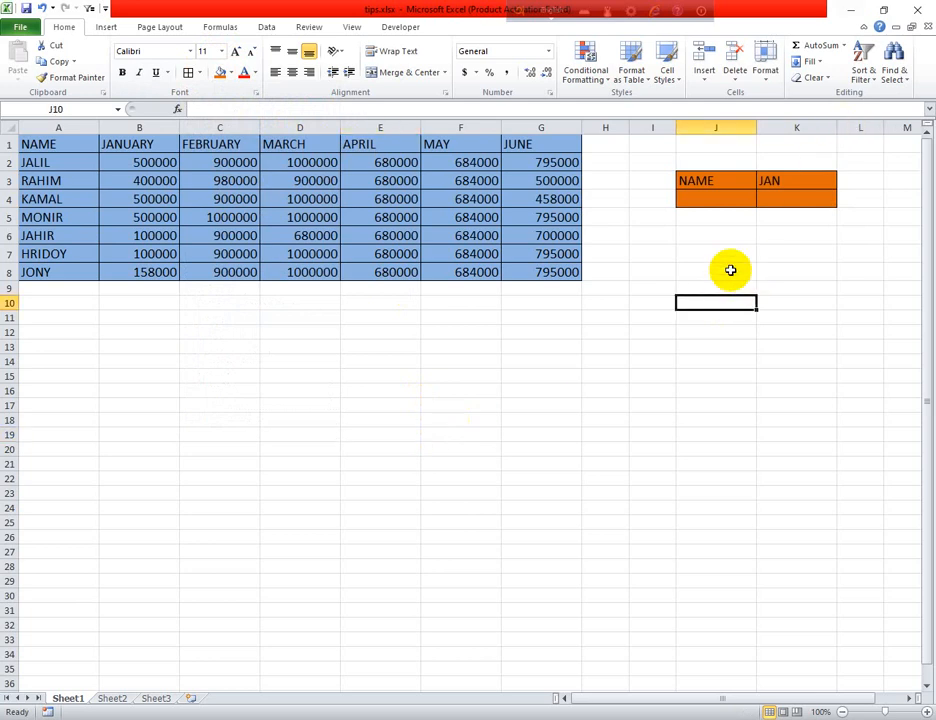
pyautogui.click(735, 200)
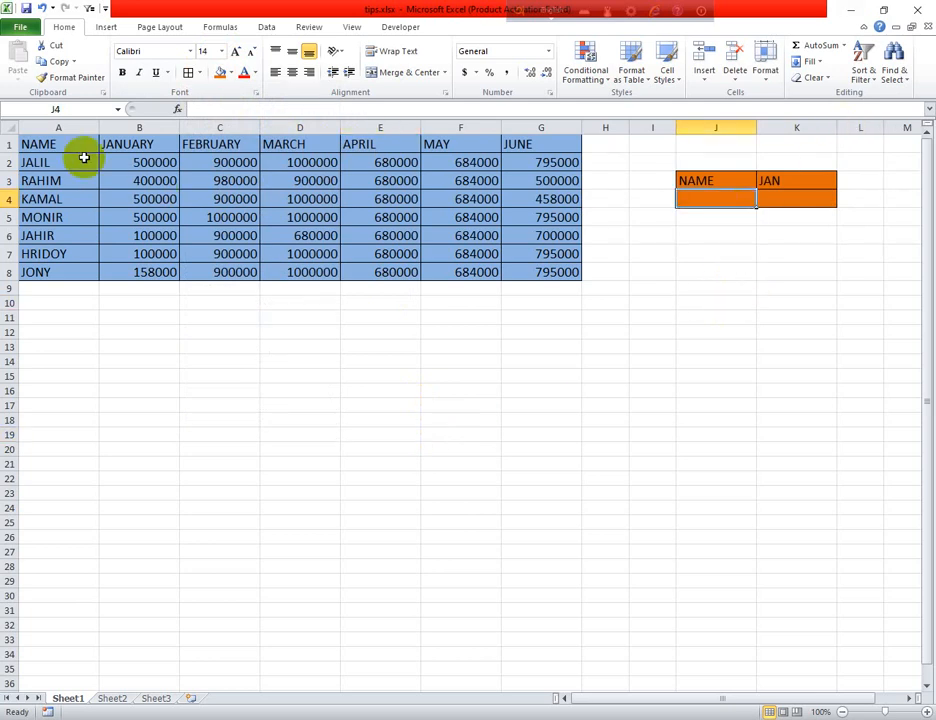
pyautogui.moveTo(73, 146); pyautogui.dragTo(540, 285)
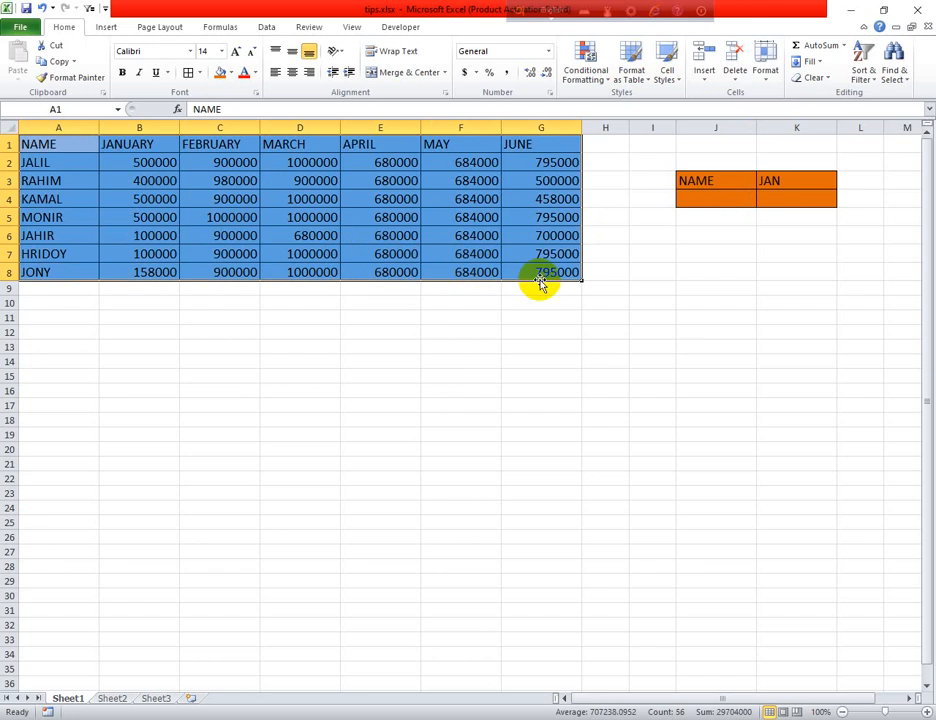
pyautogui.click(229, 73)
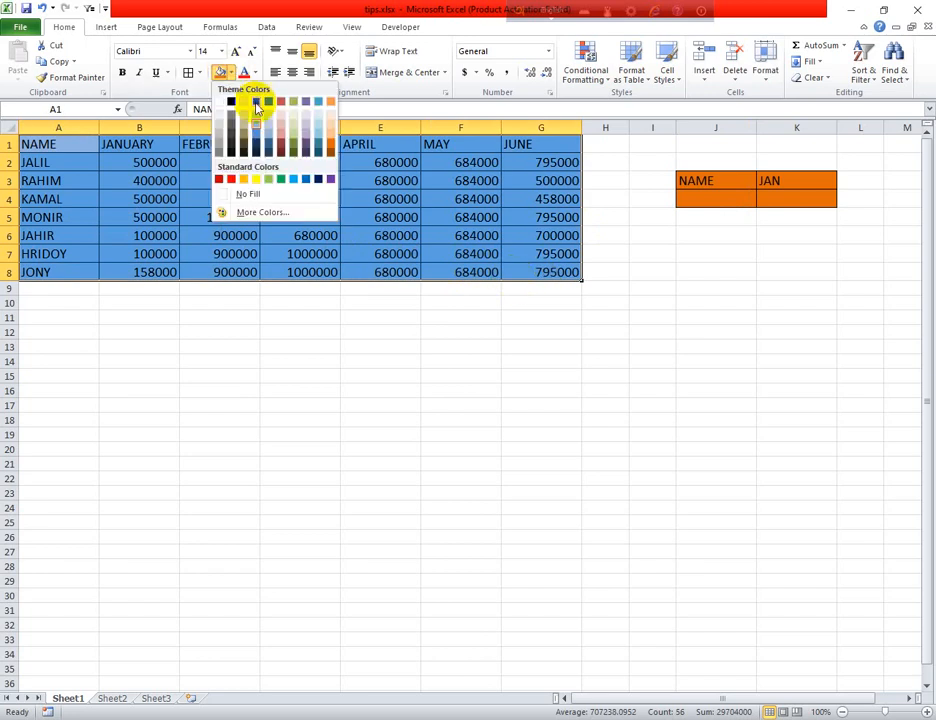
pyautogui.click(279, 133)
pyautogui.click(455, 482)
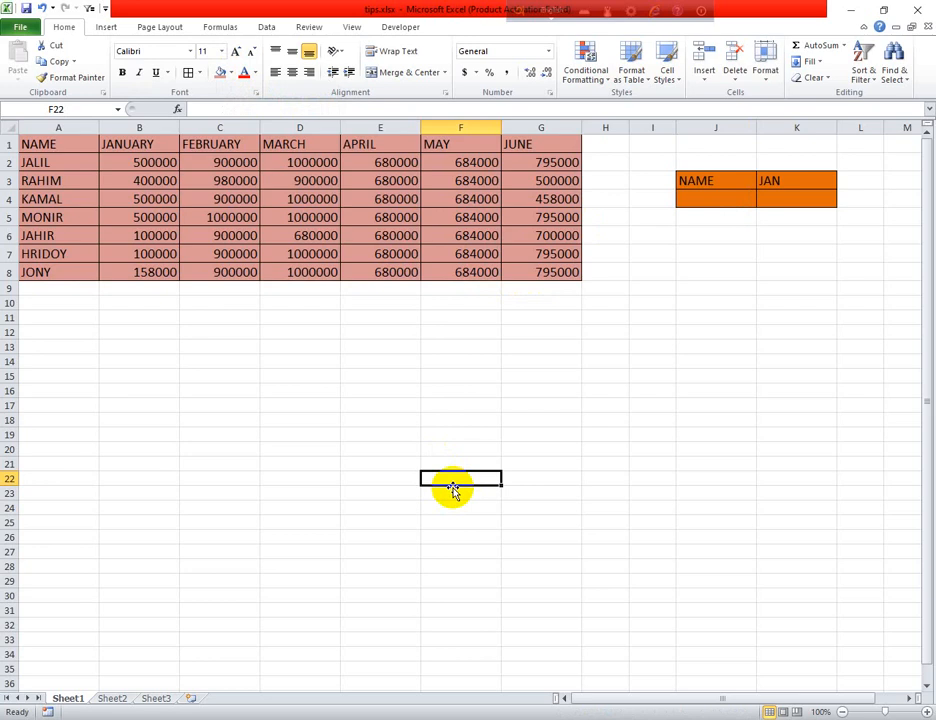
pyautogui.click(741, 197)
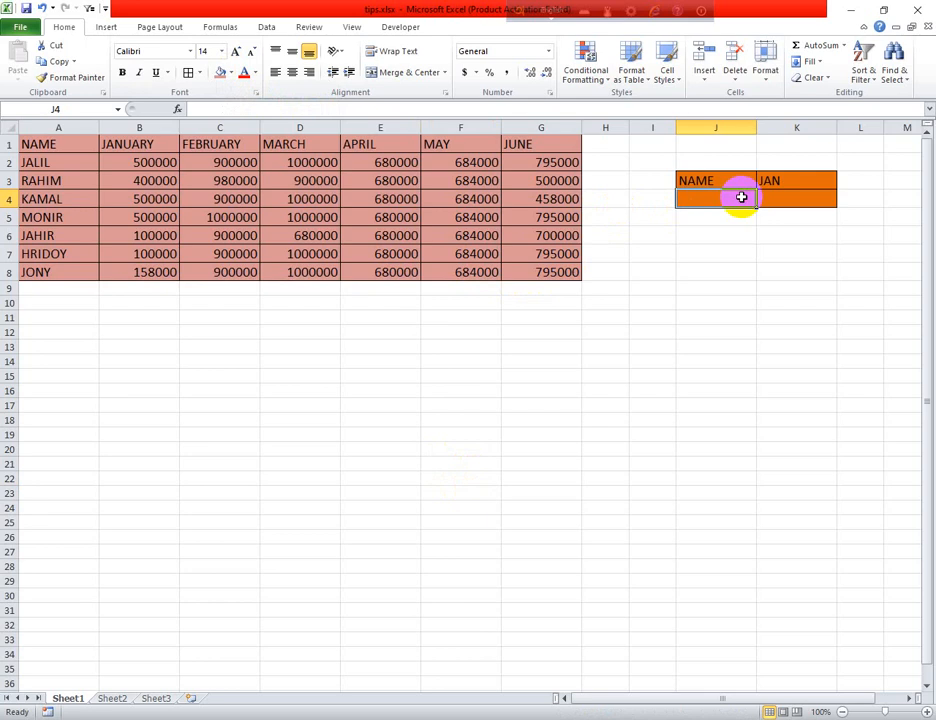
pyautogui.press('Down')
pyautogui.press('Down')
pyautogui.press('Down')
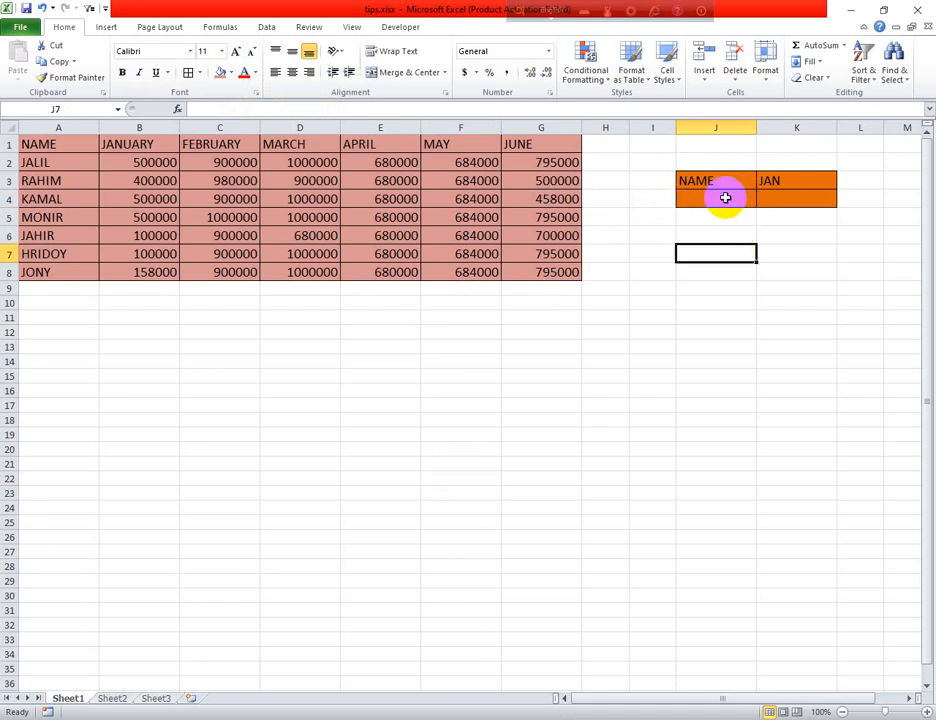
pyautogui.click(725, 198)
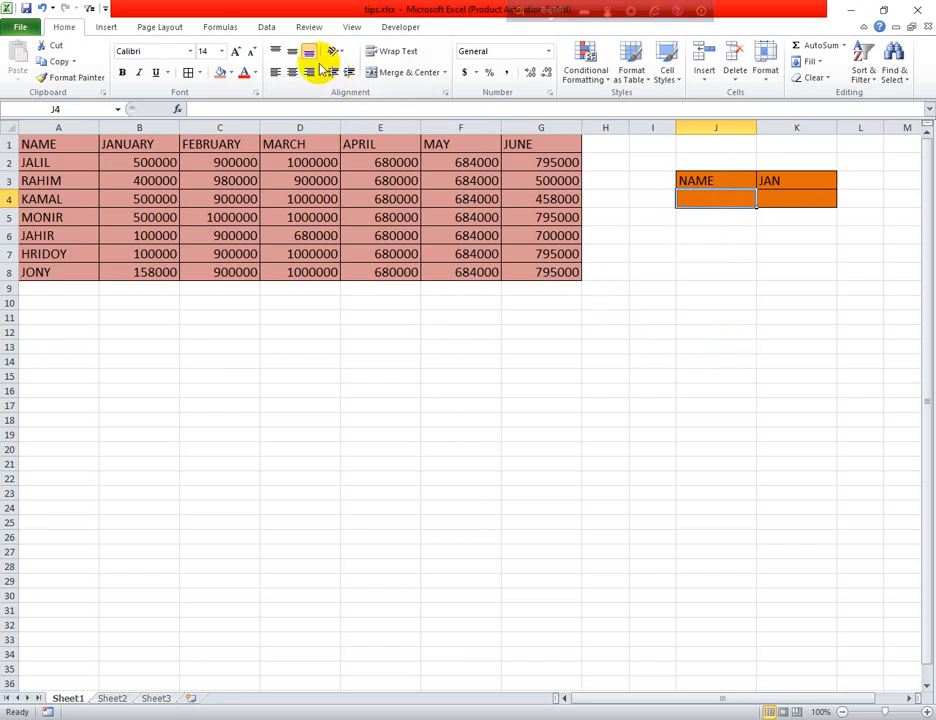
pyautogui.click(266, 27)
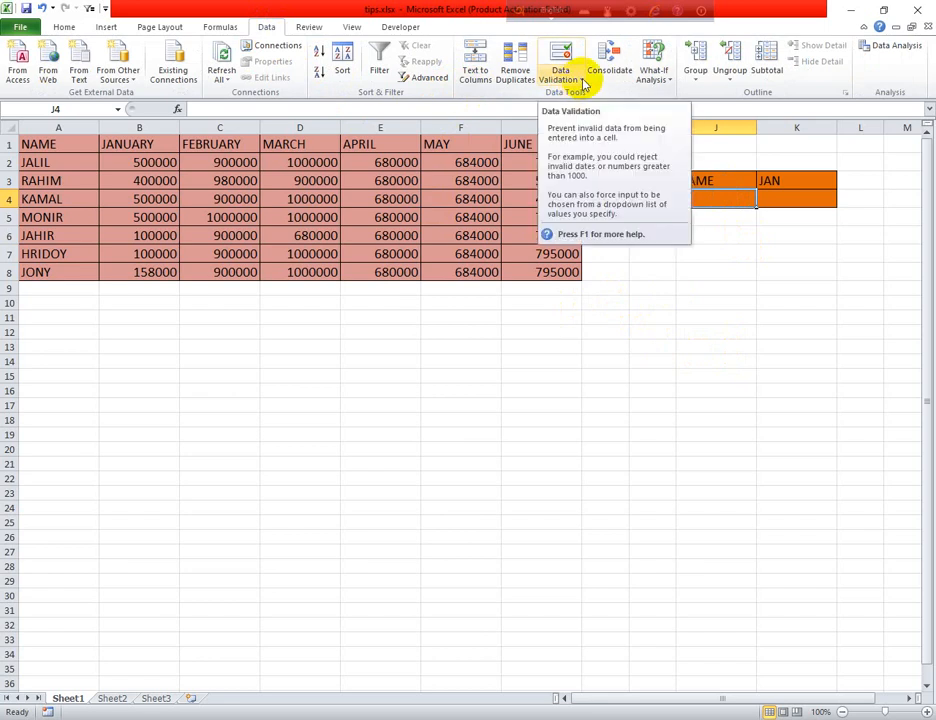
pyautogui.click(60, 30)
pyautogui.click(750, 256)
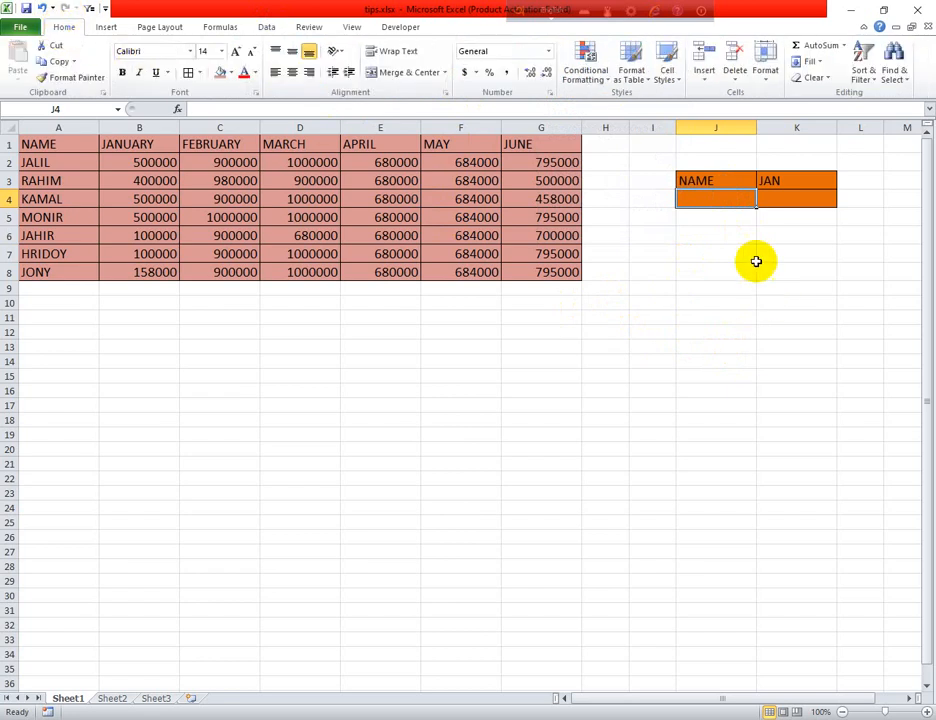
pyautogui.click(716, 197)
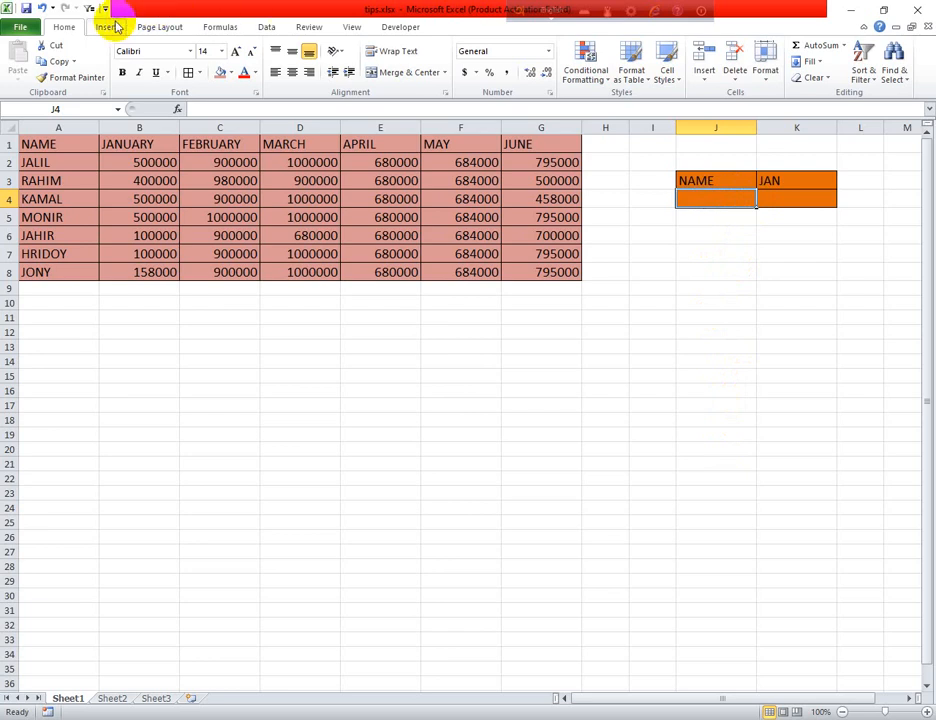
# - Add List data validation to J4 with source $A$2:$A$8
pyautogui.click(262, 27)
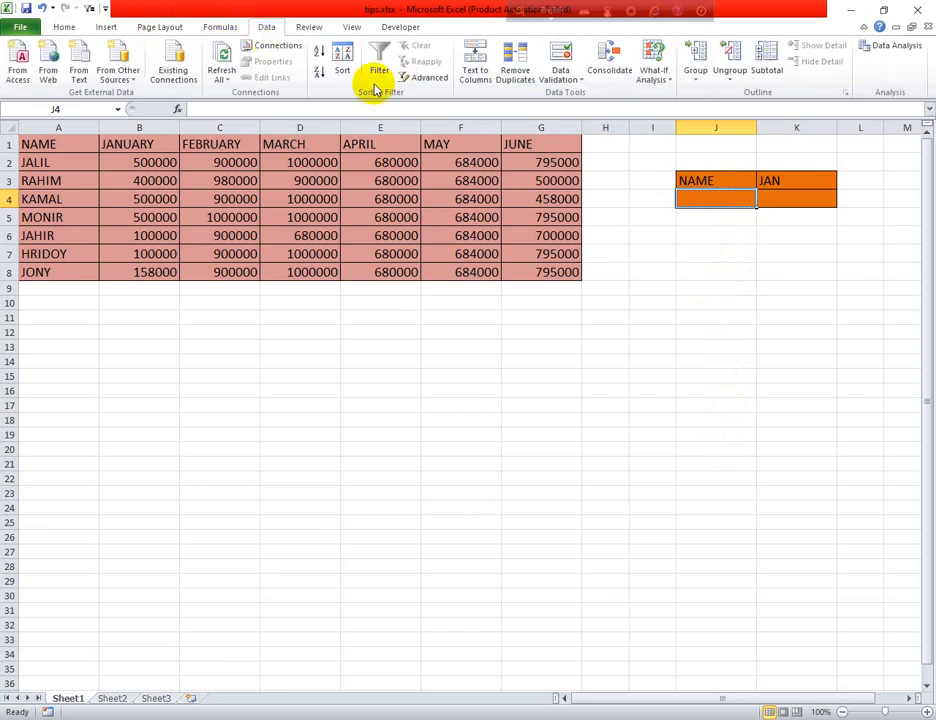
pyautogui.click(583, 82)
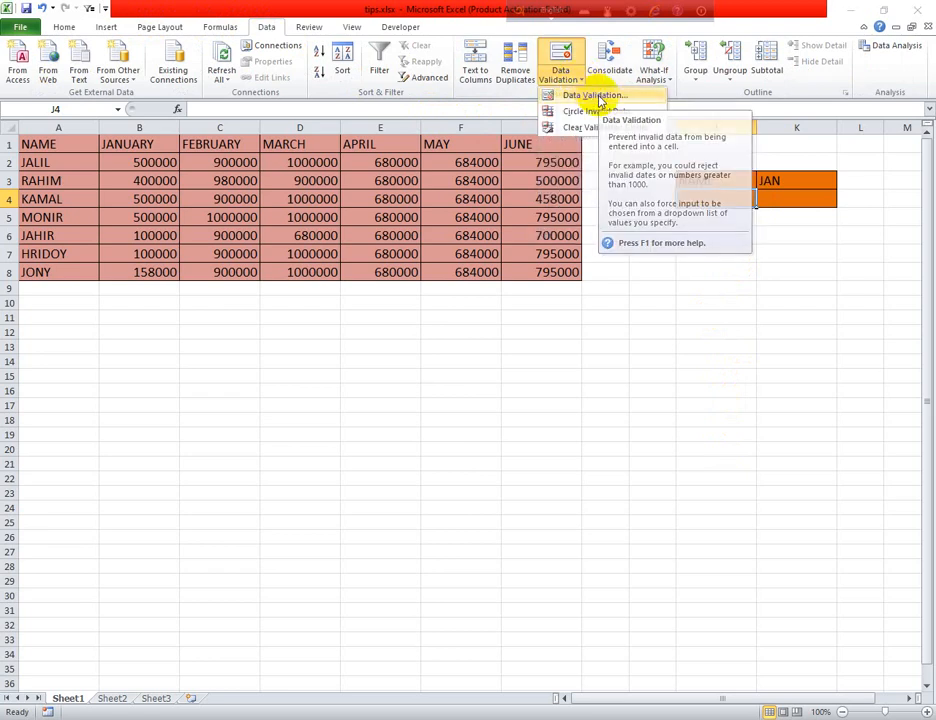
pyautogui.click(600, 101)
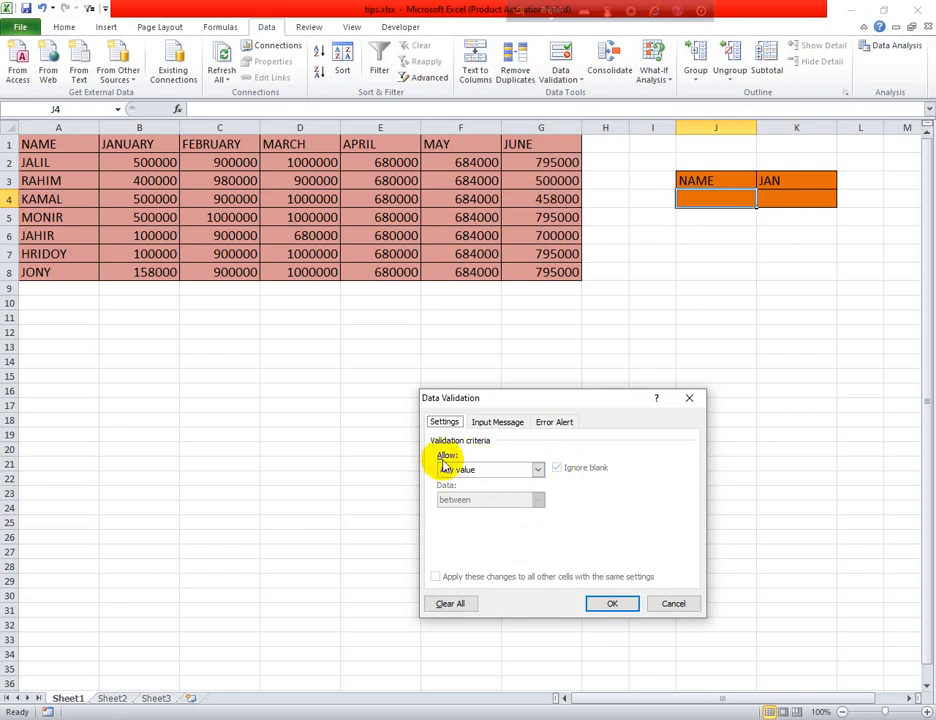
pyautogui.click(539, 470)
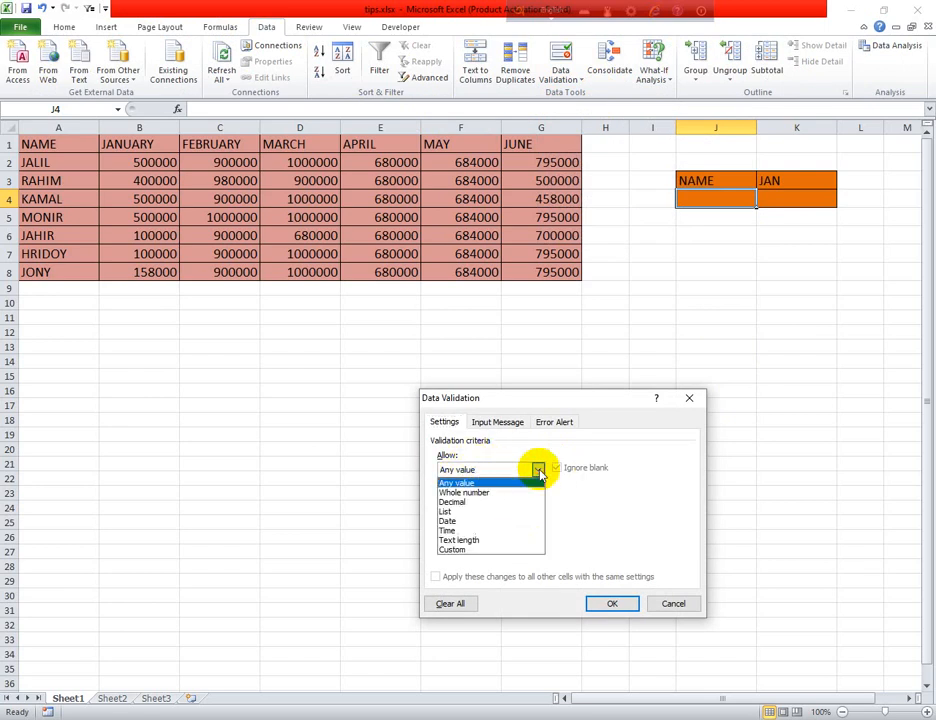
pyautogui.click(464, 511)
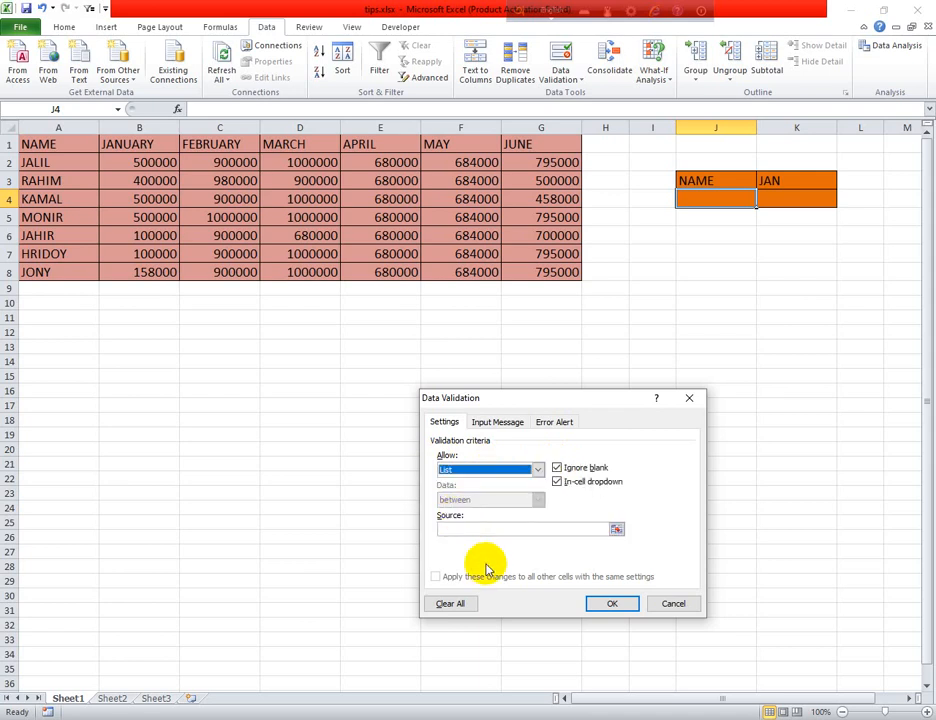
pyautogui.click(457, 528)
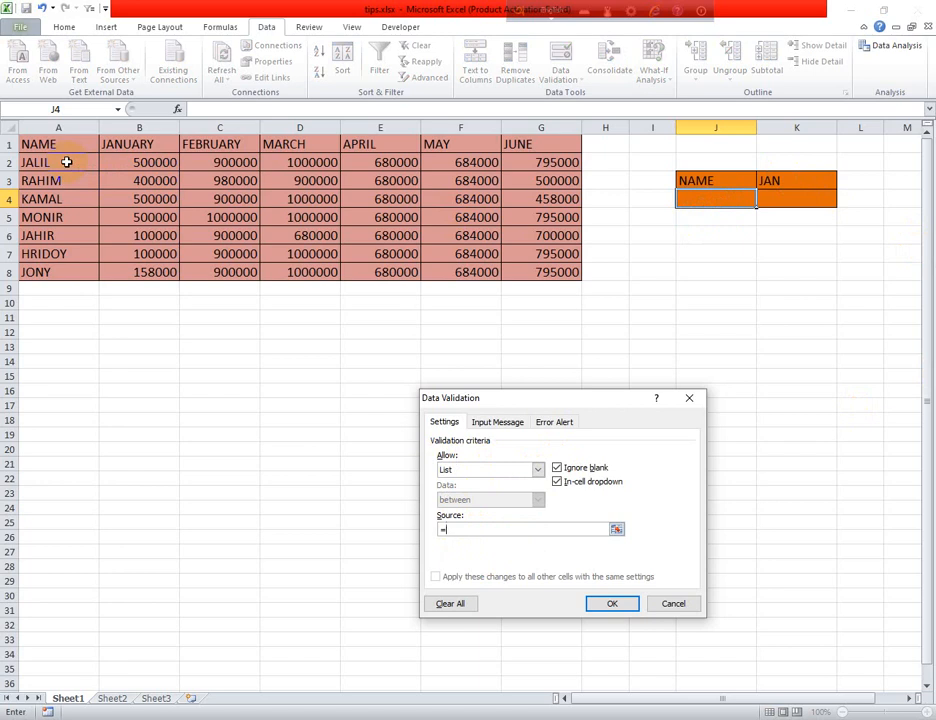
pyautogui.moveTo(66, 162); pyautogui.dragTo(67, 264)
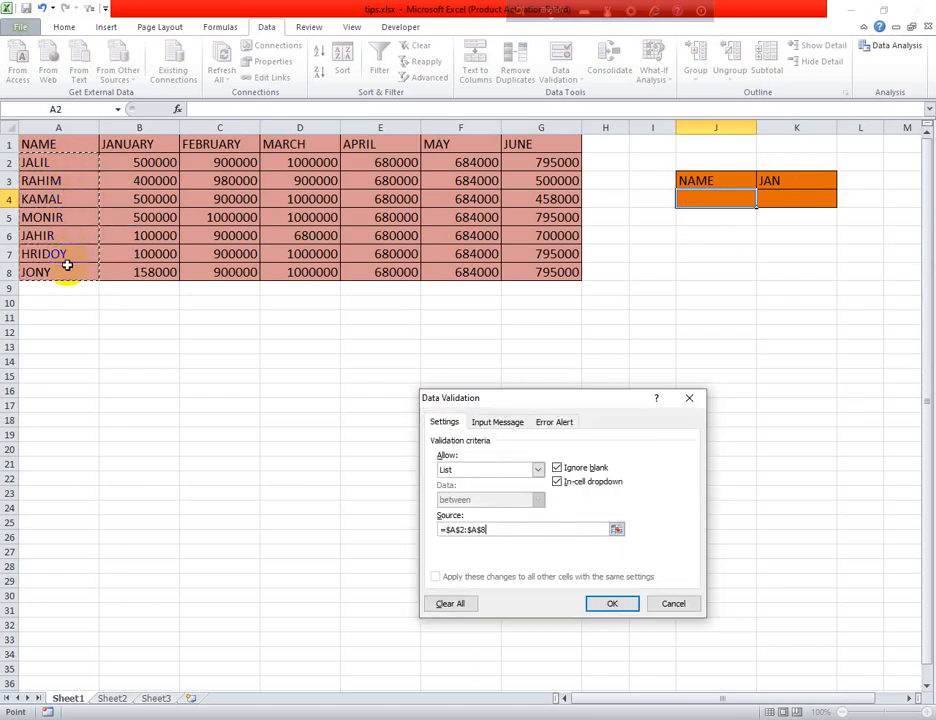
pyautogui.click(614, 603)
pyautogui.click(763, 200)
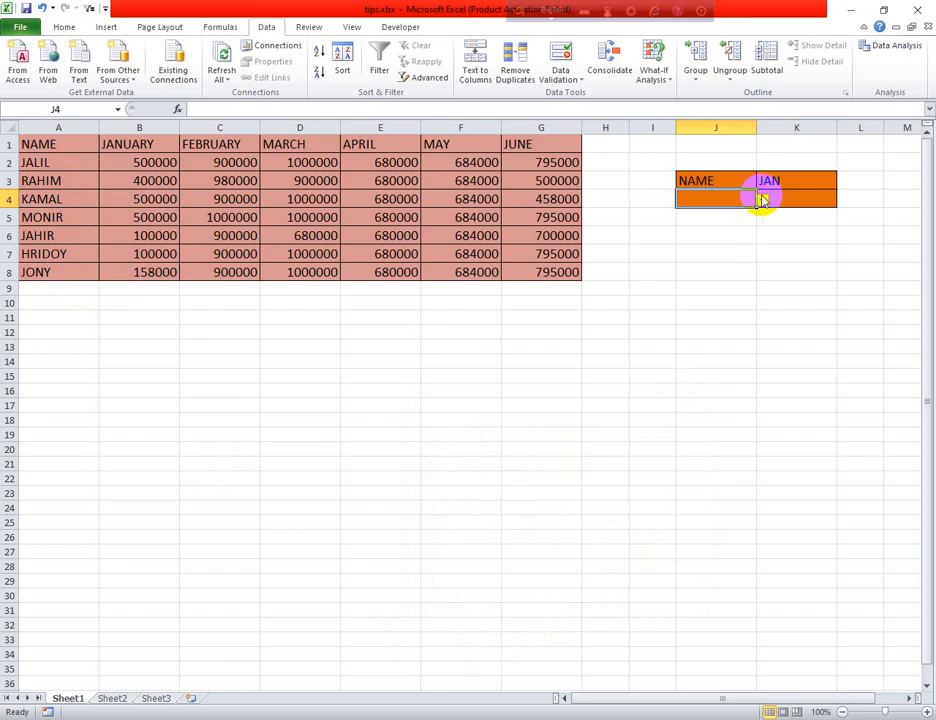
# - Pick RAHIM, JONY, then RAHIM in J4's dropdown, settle on KAMAL, then select K4
pyautogui.click(735, 222)
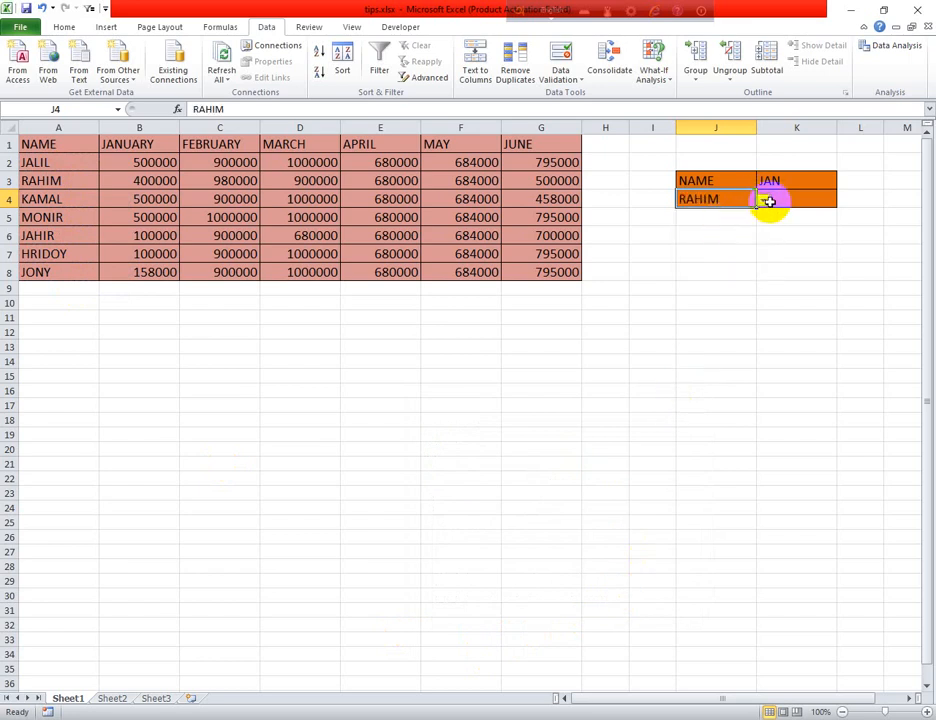
pyautogui.click(764, 201)
pyautogui.click(712, 269)
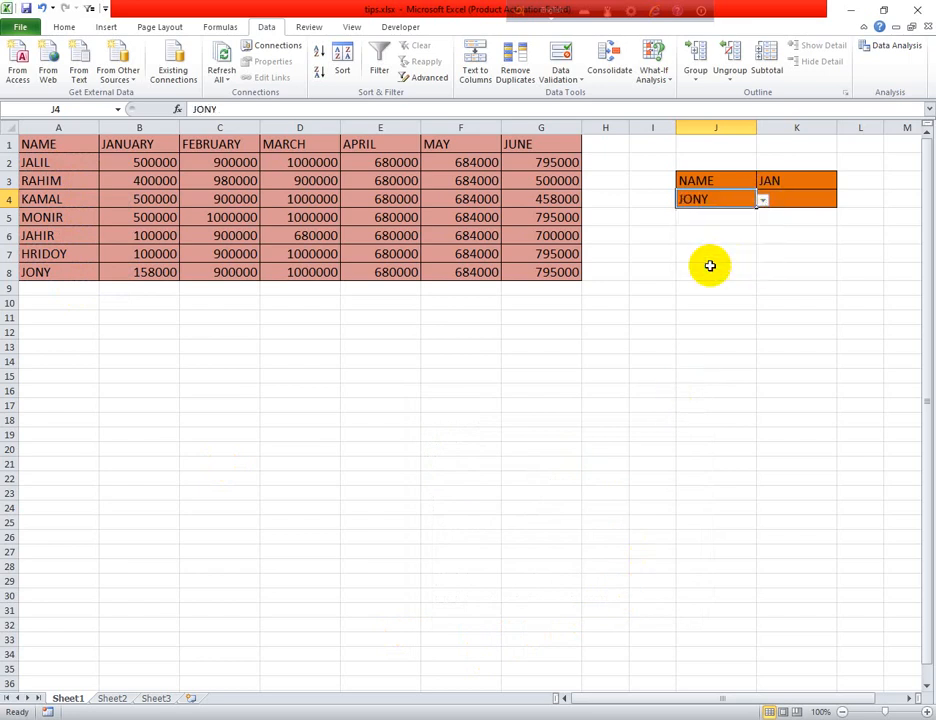
pyautogui.click(764, 201)
pyautogui.click(725, 222)
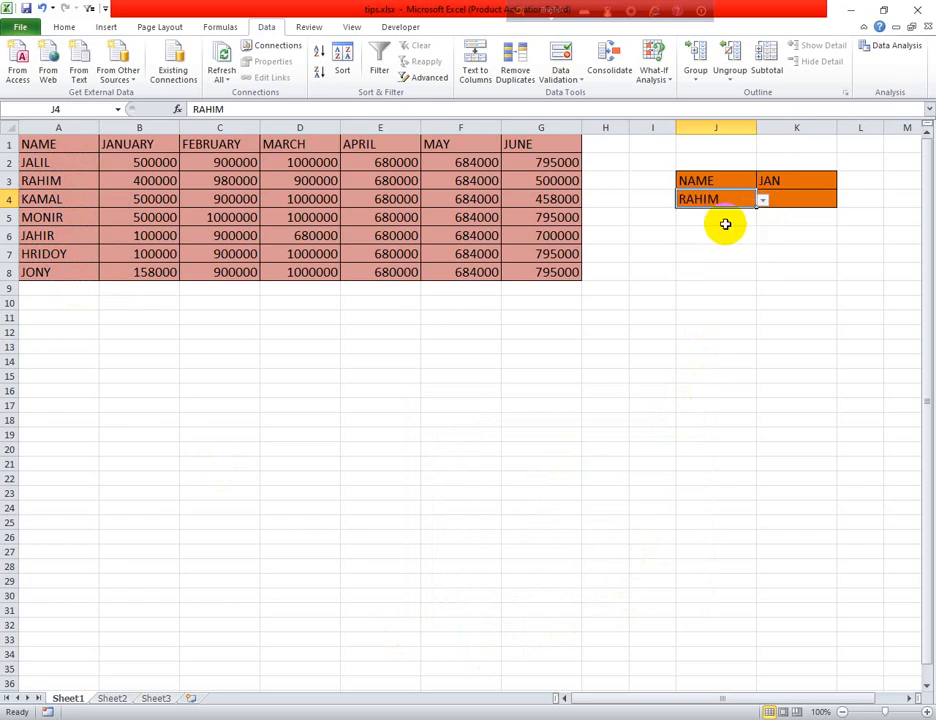
pyautogui.click(726, 260)
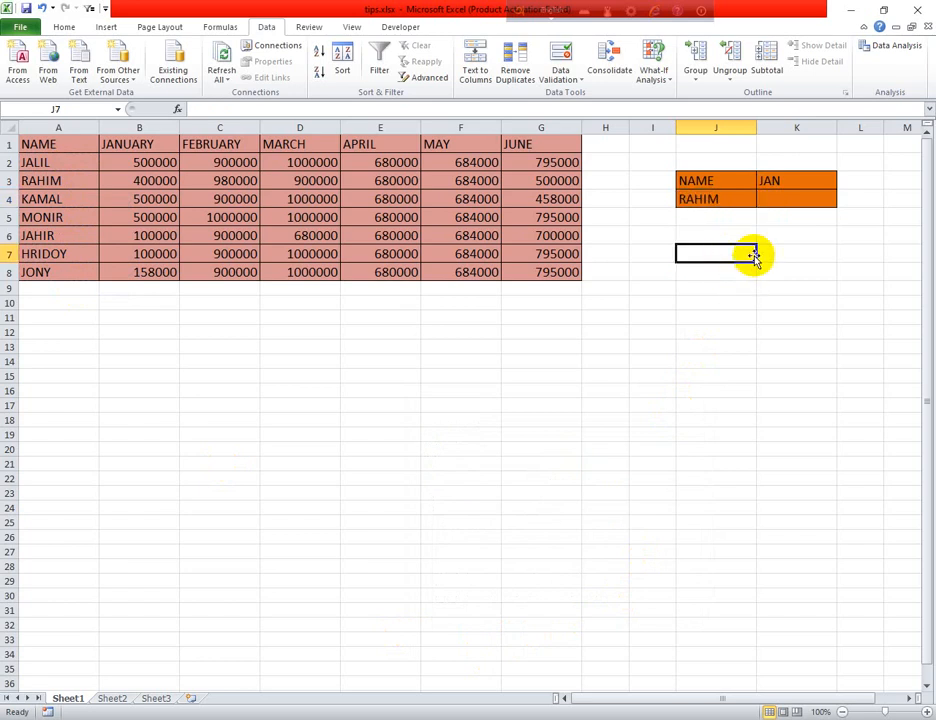
pyautogui.click(732, 197)
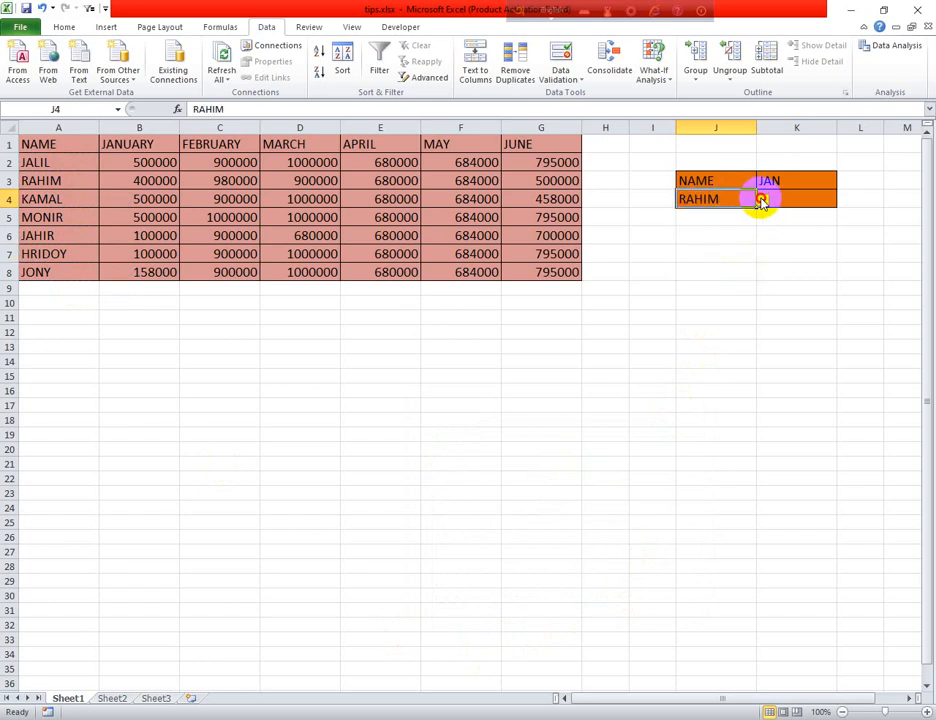
pyautogui.click(761, 201)
pyautogui.click(702, 234)
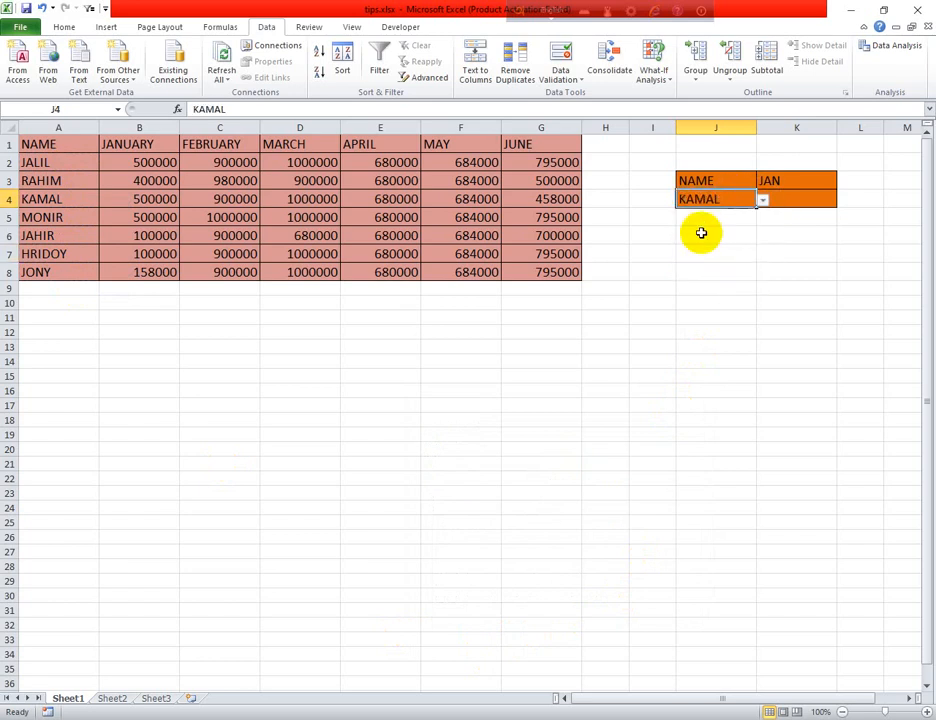
pyautogui.click(788, 199)
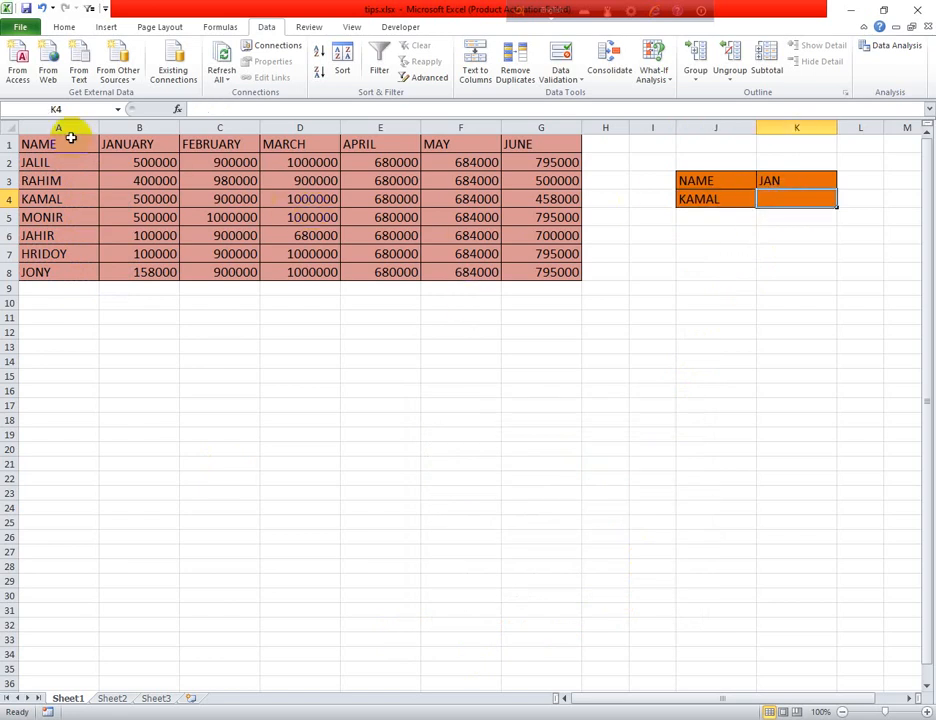
# - Set the NAME-to-JUNE table A1:G8 to font size 16
pyautogui.moveTo(72, 142); pyautogui.dragTo(512, 268)
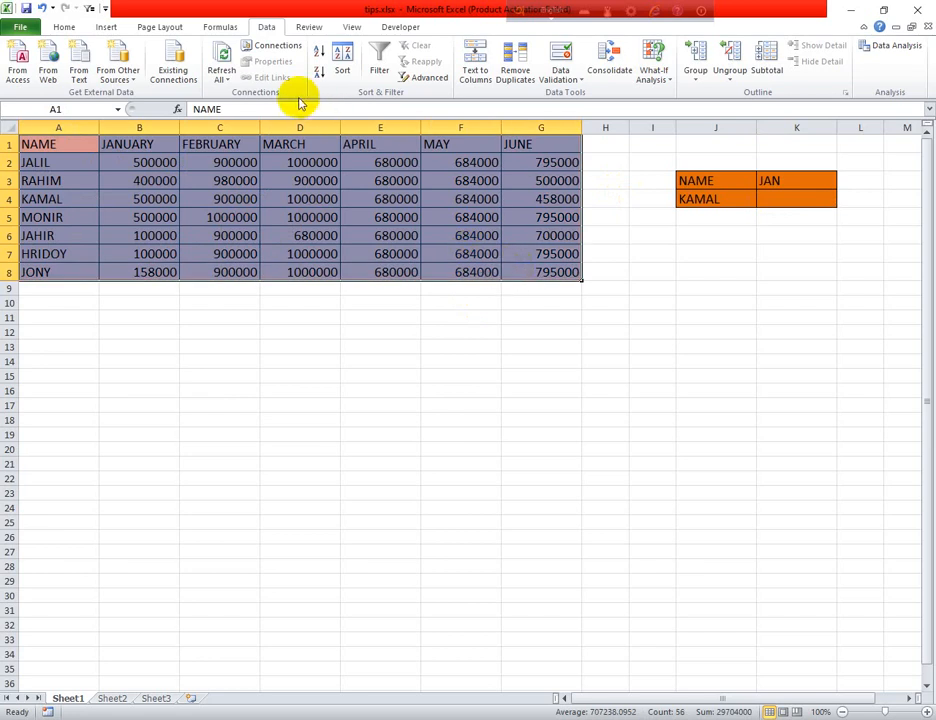
pyautogui.click(64, 27)
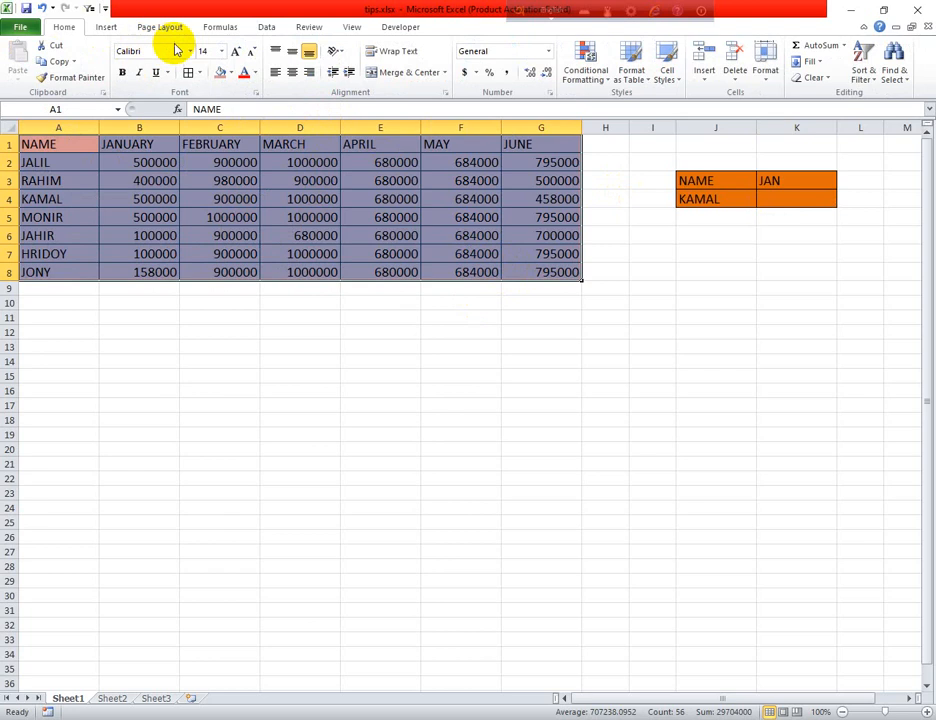
pyautogui.click(222, 50)
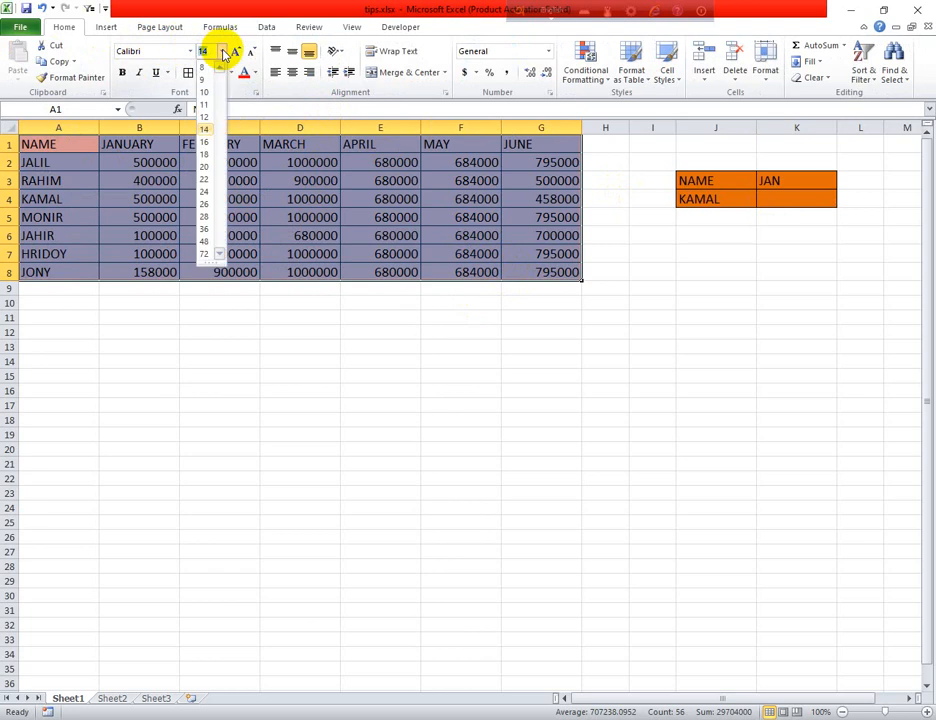
pyautogui.click(205, 142)
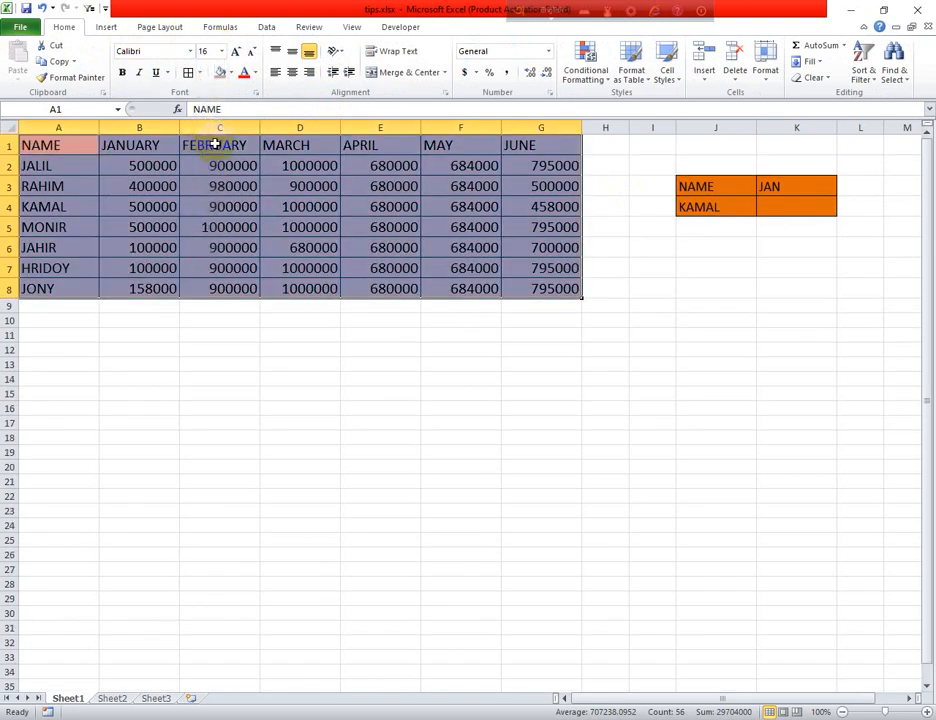
pyautogui.click(471, 350)
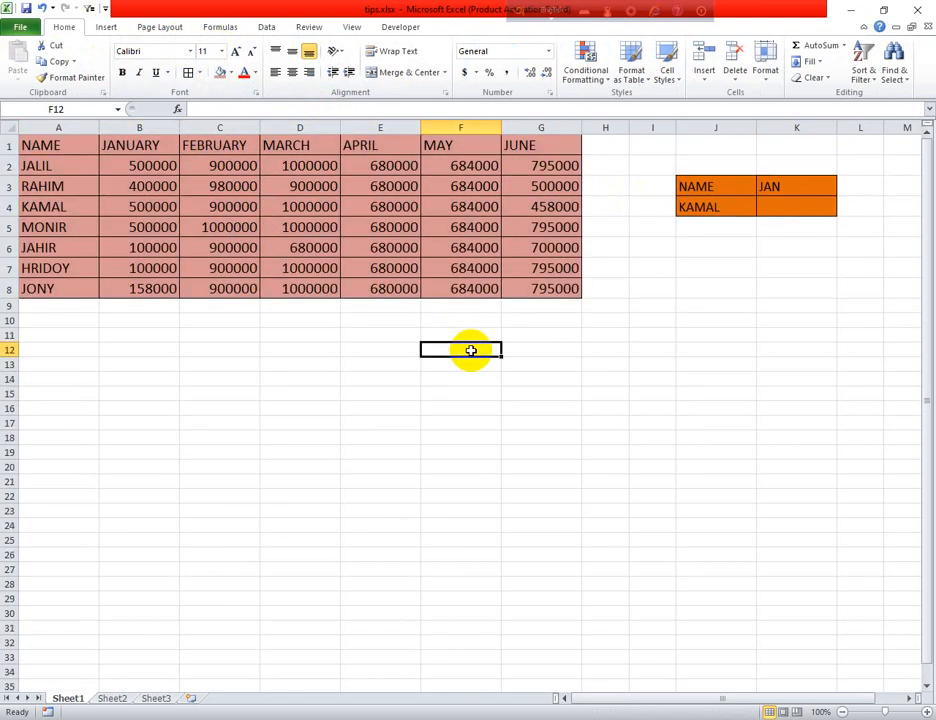
pyautogui.click(775, 209)
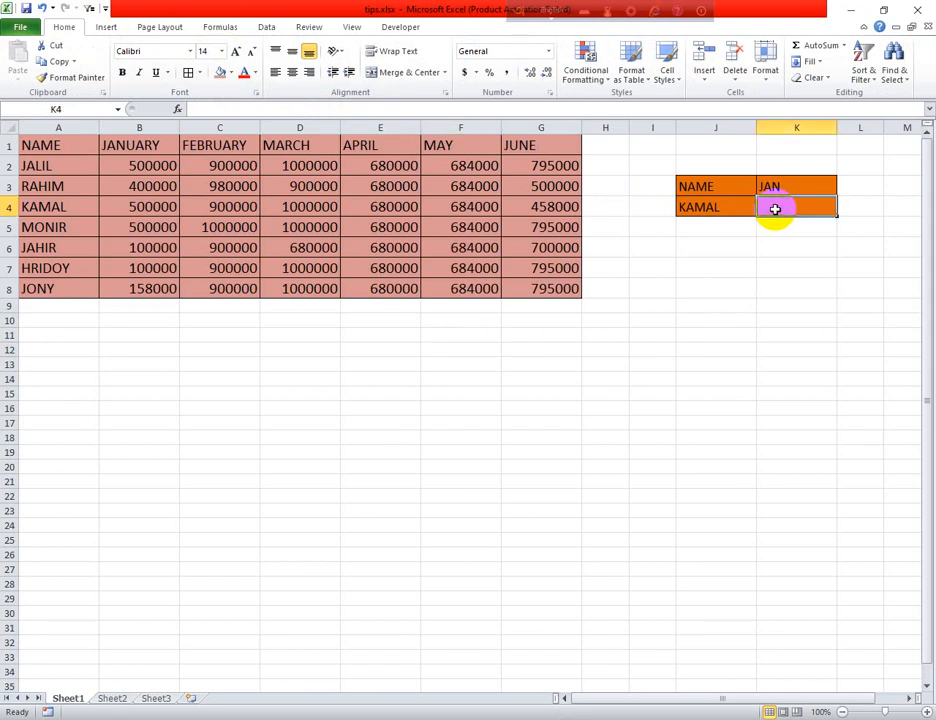
# - Enter =VLOOKUP(J4,A1:G8,2,FALSE) in K4 so it returns 500000 for KAMAL
pyautogui.write('=V')
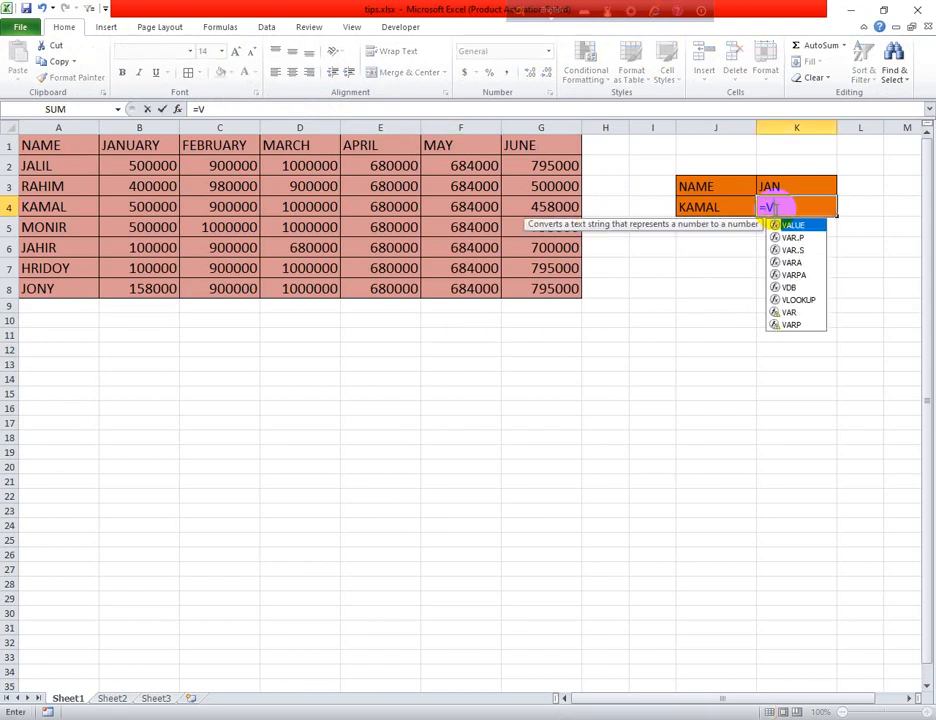
pyautogui.write('LO')
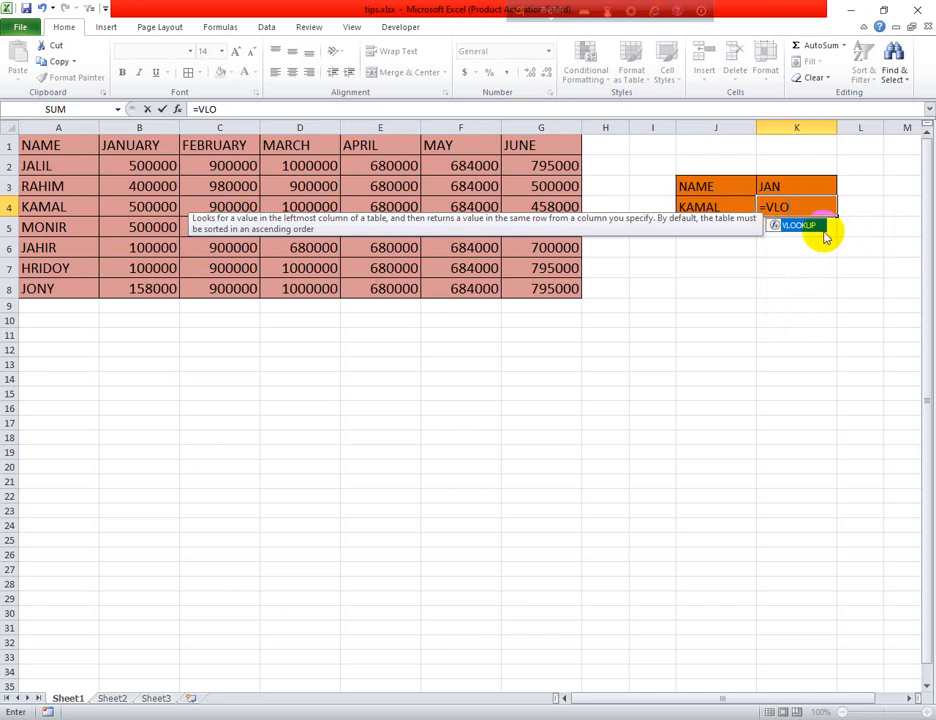
pyautogui.doubleClick(806, 226)
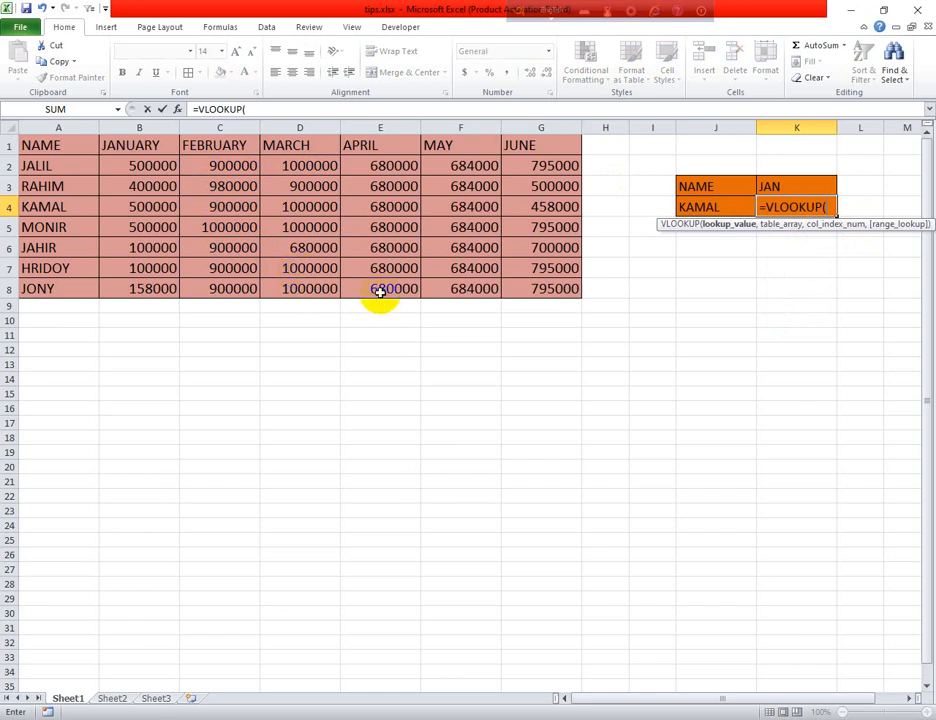
pyautogui.click(711, 208)
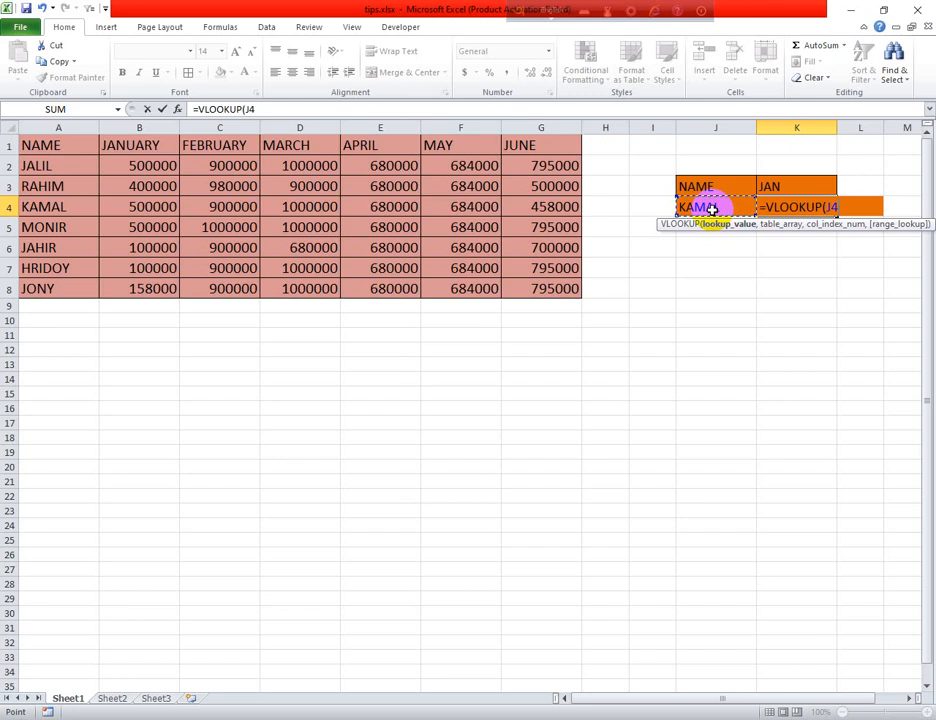
pyautogui.write(',')
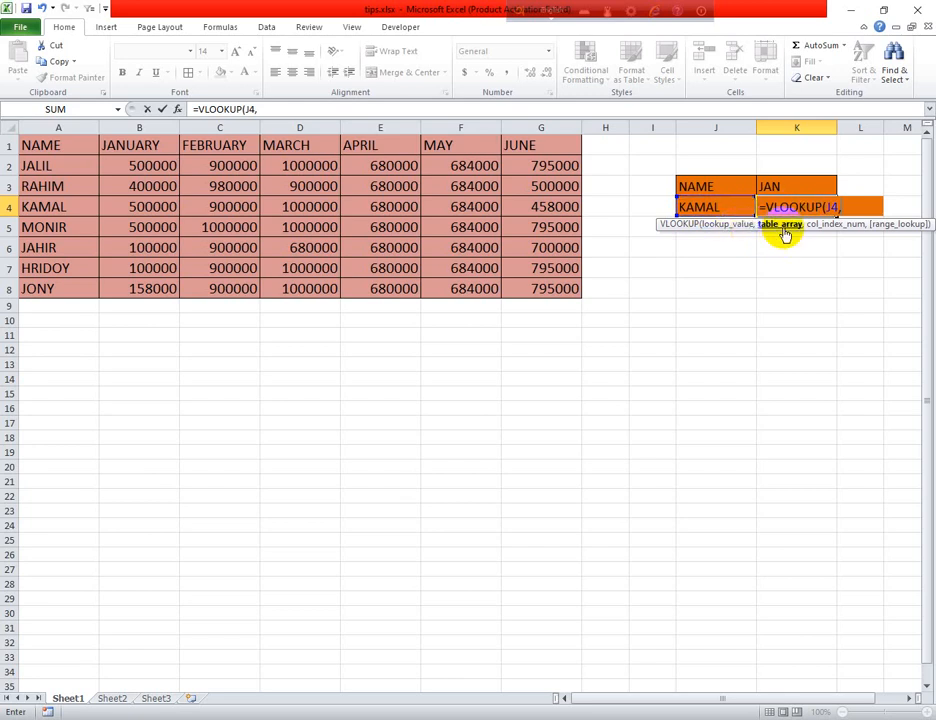
pyautogui.moveTo(69, 148); pyautogui.dragTo(557, 287)
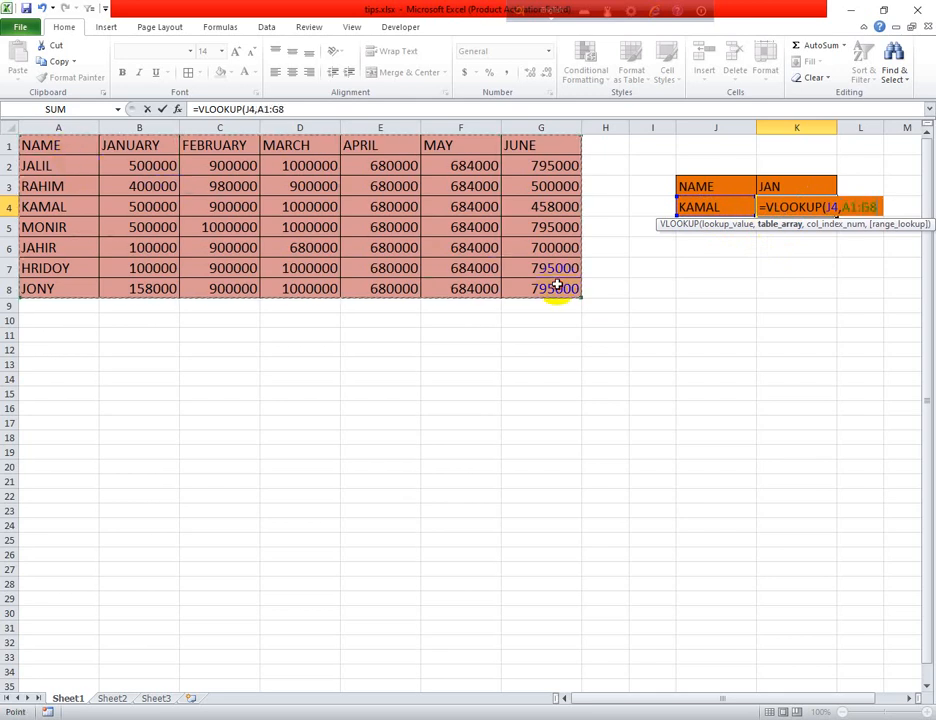
pyautogui.write(',')
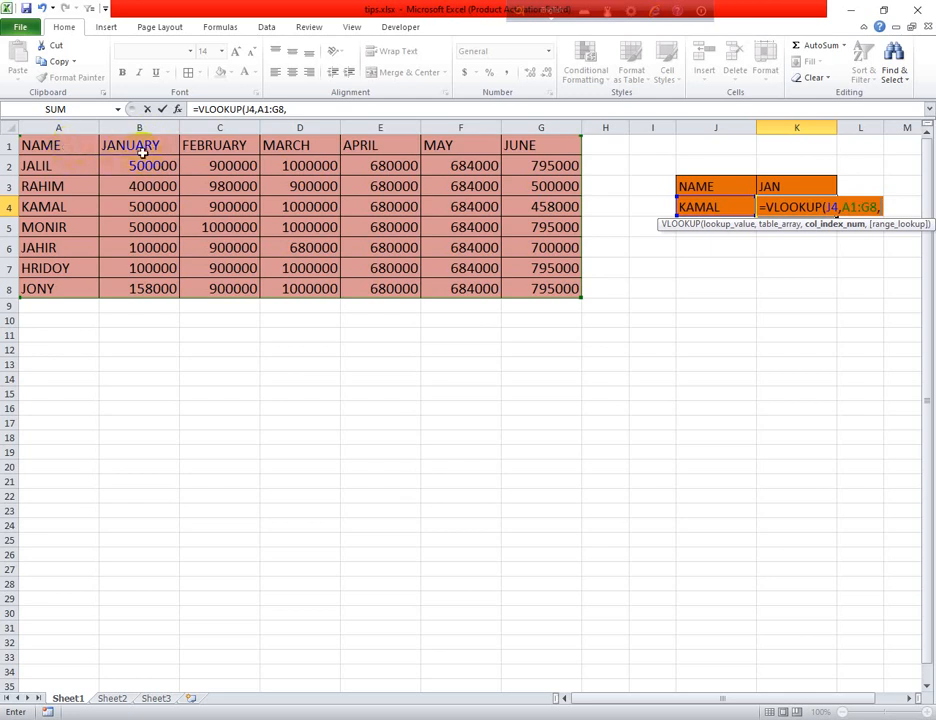
pyautogui.write('2')
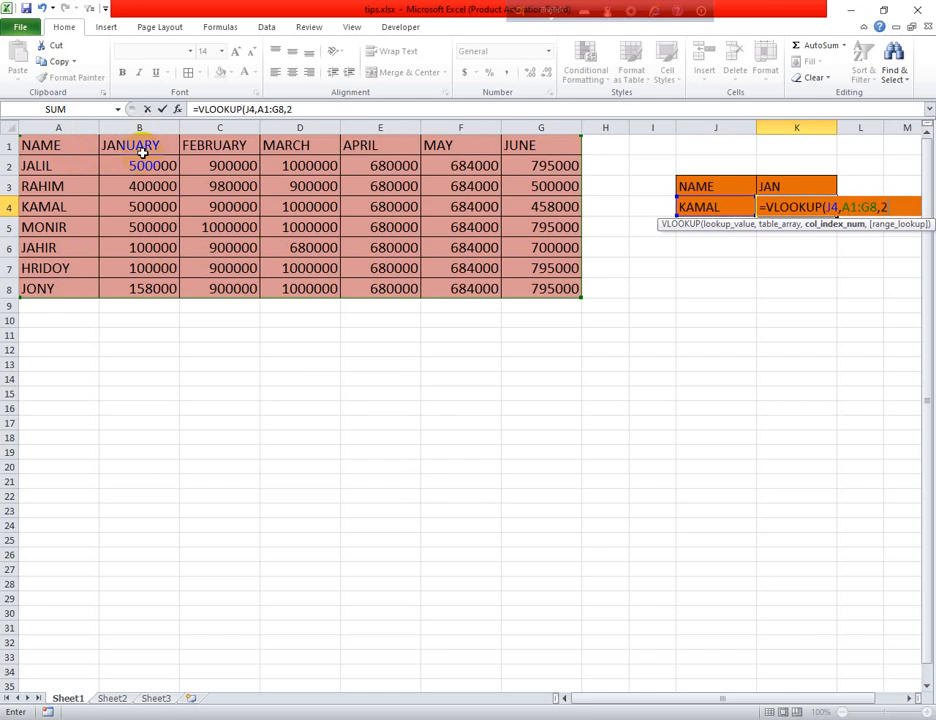
pyautogui.write(',')
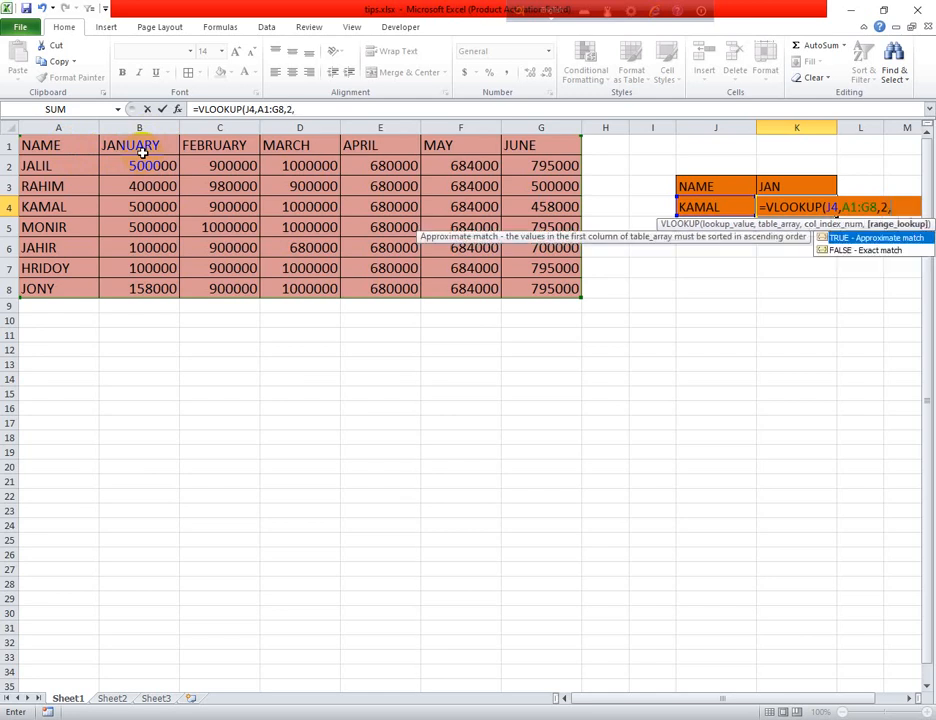
pyautogui.doubleClick(877, 251)
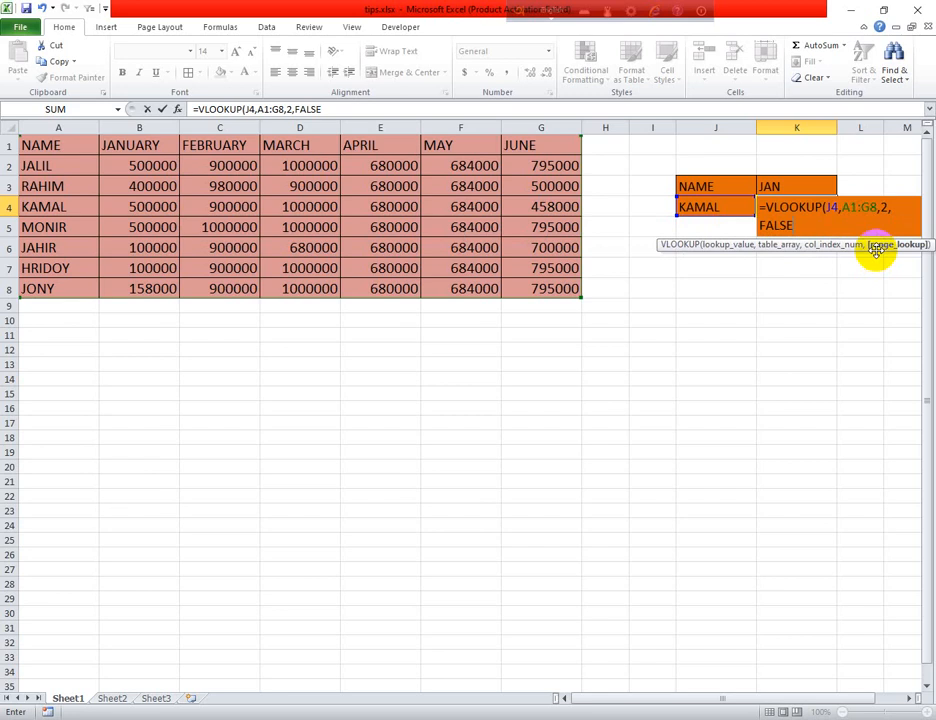
pyautogui.write(')')
pyautogui.press('Return')
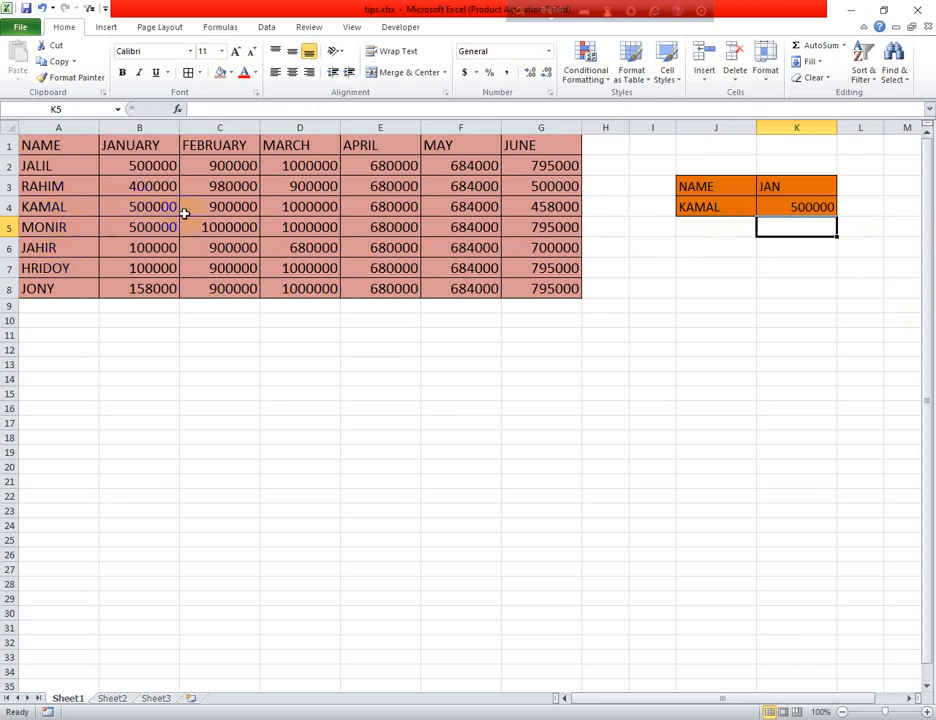
# - Pick MONIR in J4, inspect K4's lookup formula, and dismiss the Office activation message
pyautogui.click(706, 207)
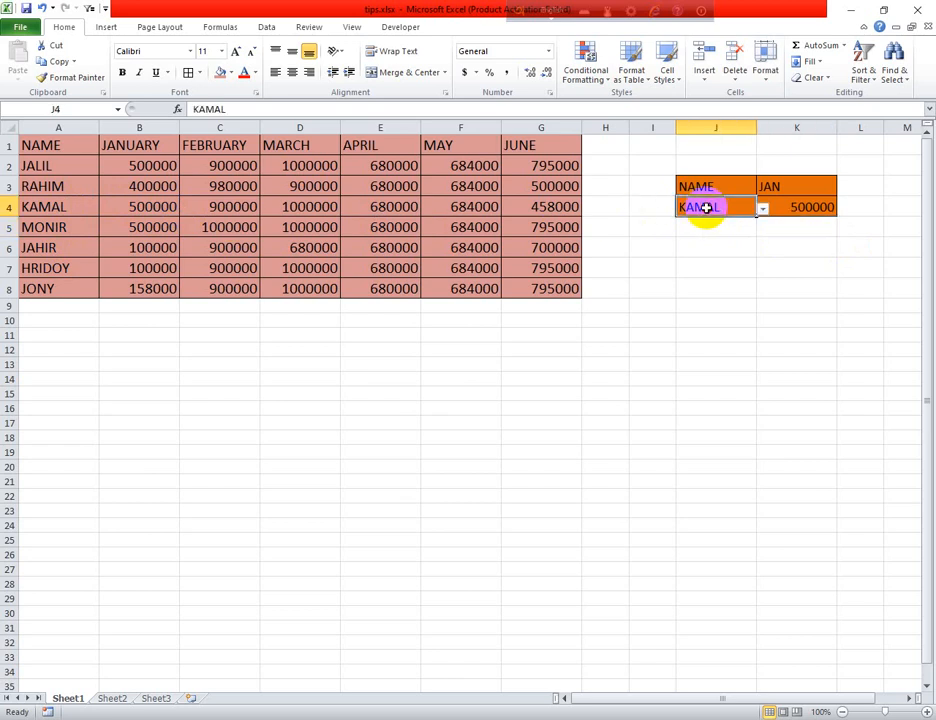
pyautogui.click(761, 208)
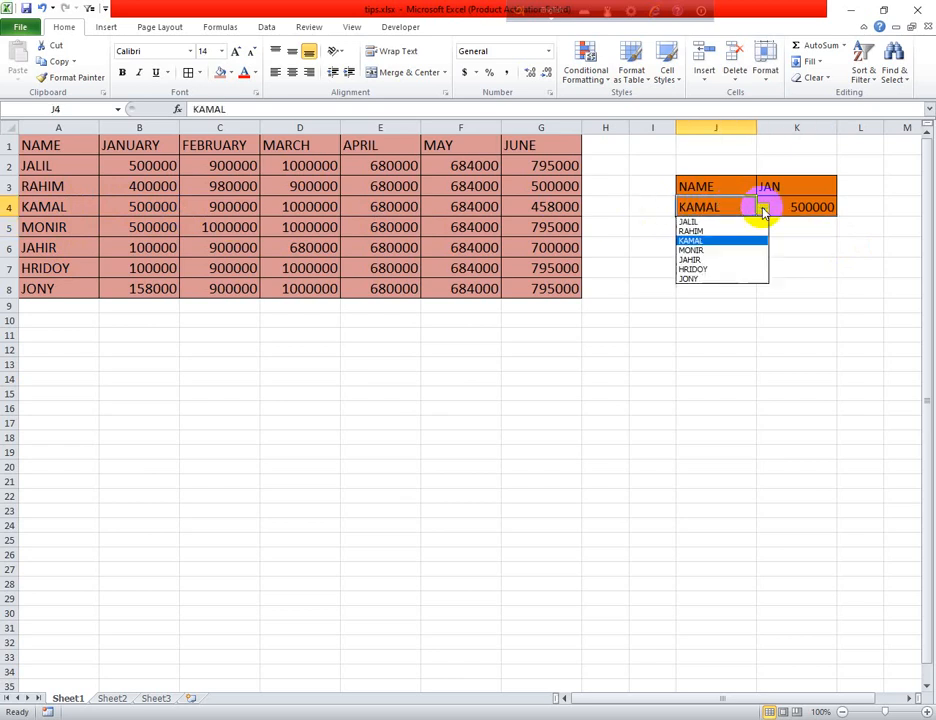
pyautogui.click(707, 250)
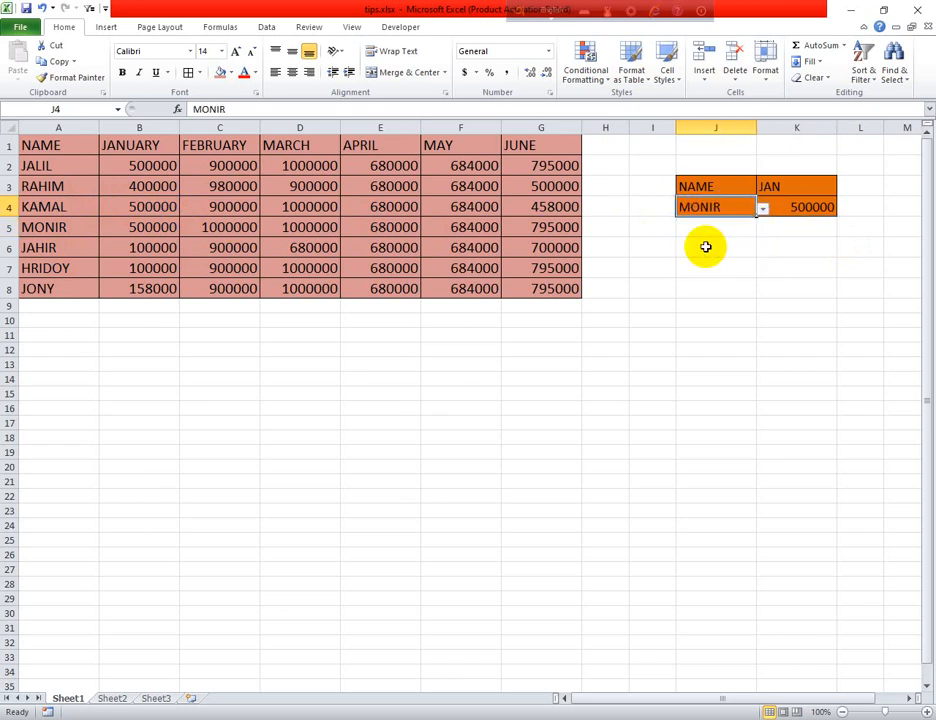
pyautogui.click(800, 206)
pyautogui.click(724, 208)
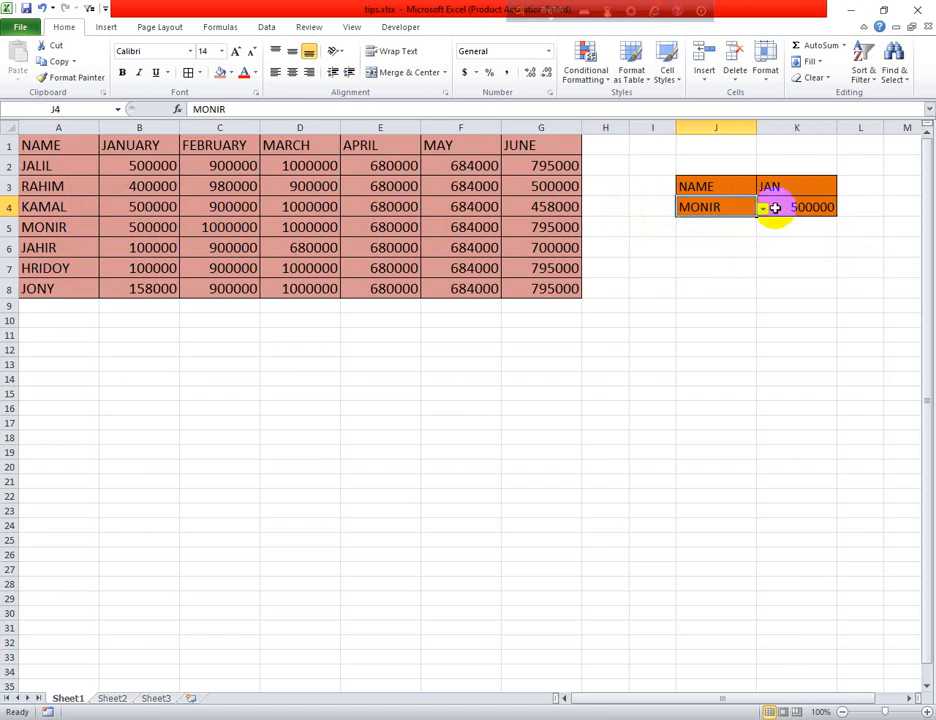
pyautogui.click(789, 207)
pyautogui.doubleClick(789, 207)
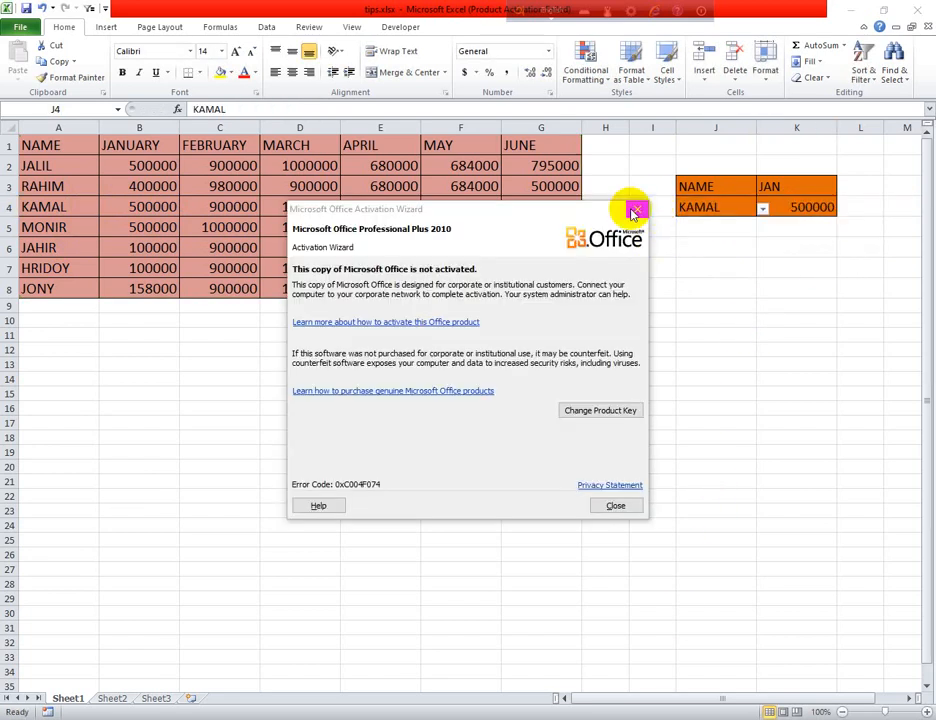
pyautogui.click(630, 207)
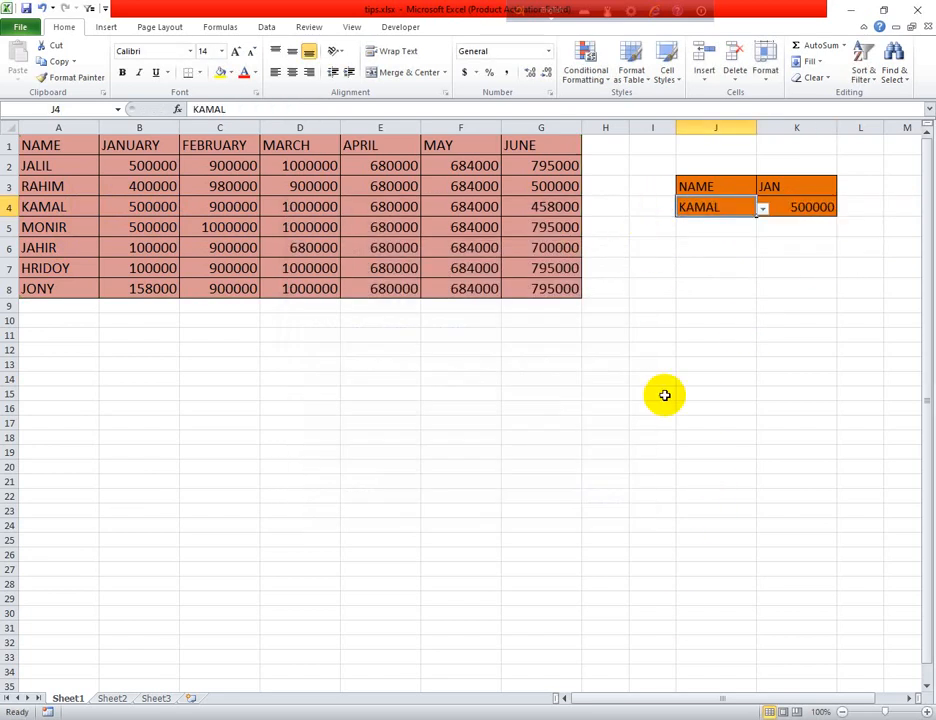
# - Cycle J4 through RAHIM, MONIR, HRIDOY and finally JONY, giving 158000 in K4
pyautogui.click(763, 210)
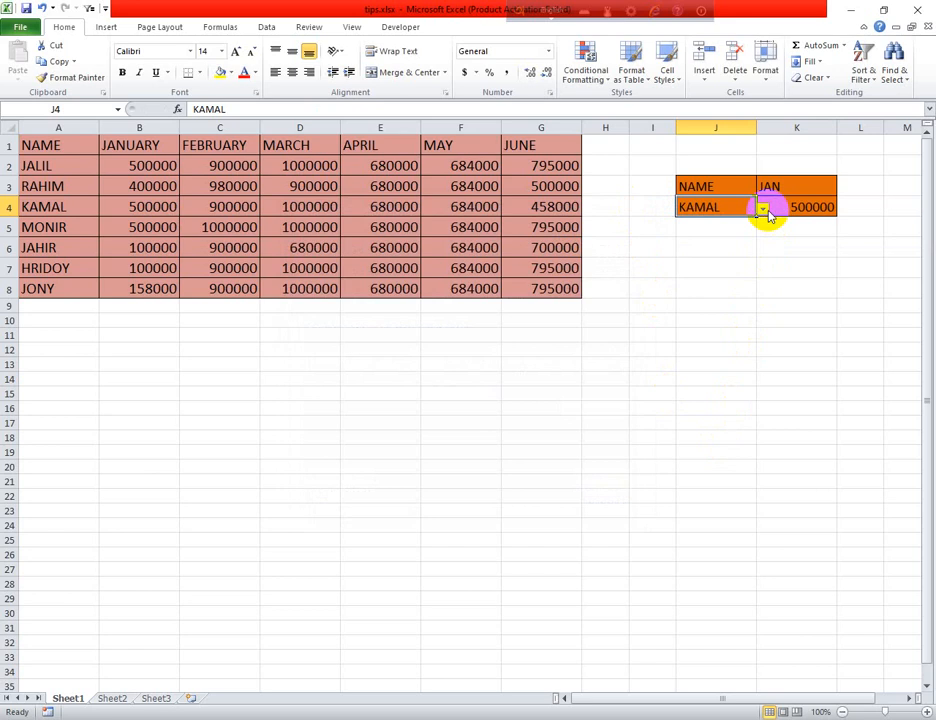
pyautogui.click(700, 242)
pyautogui.click(765, 211)
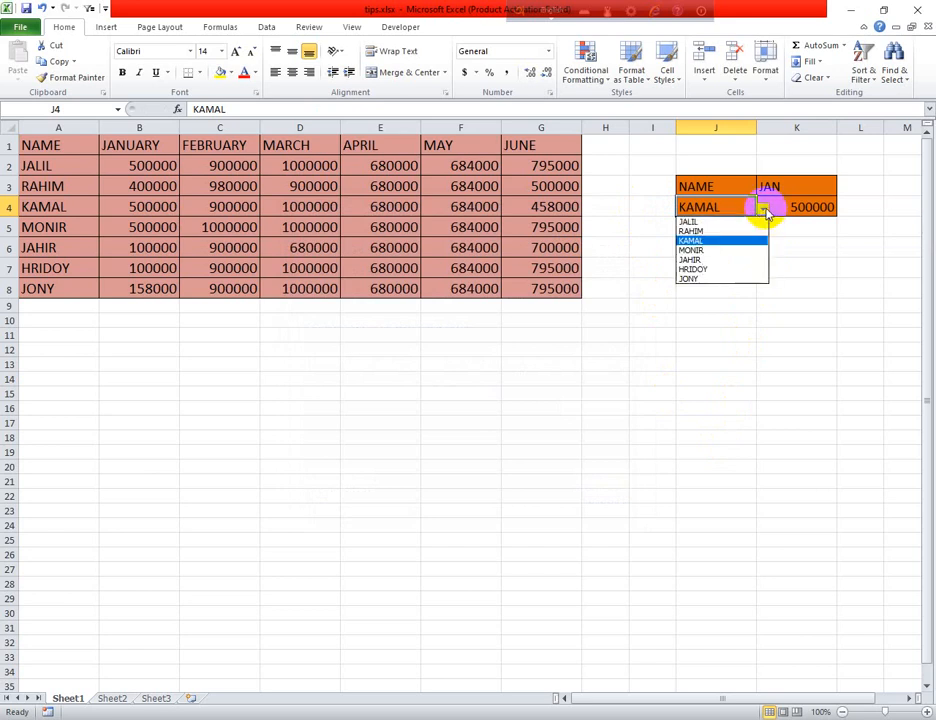
pyautogui.click(696, 231)
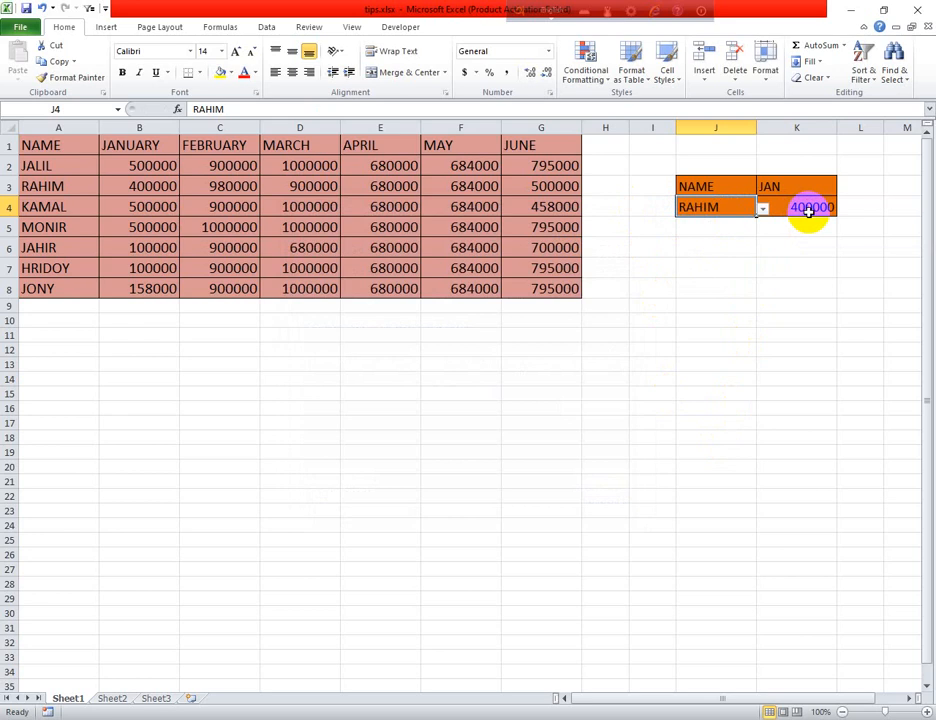
pyautogui.click(763, 209)
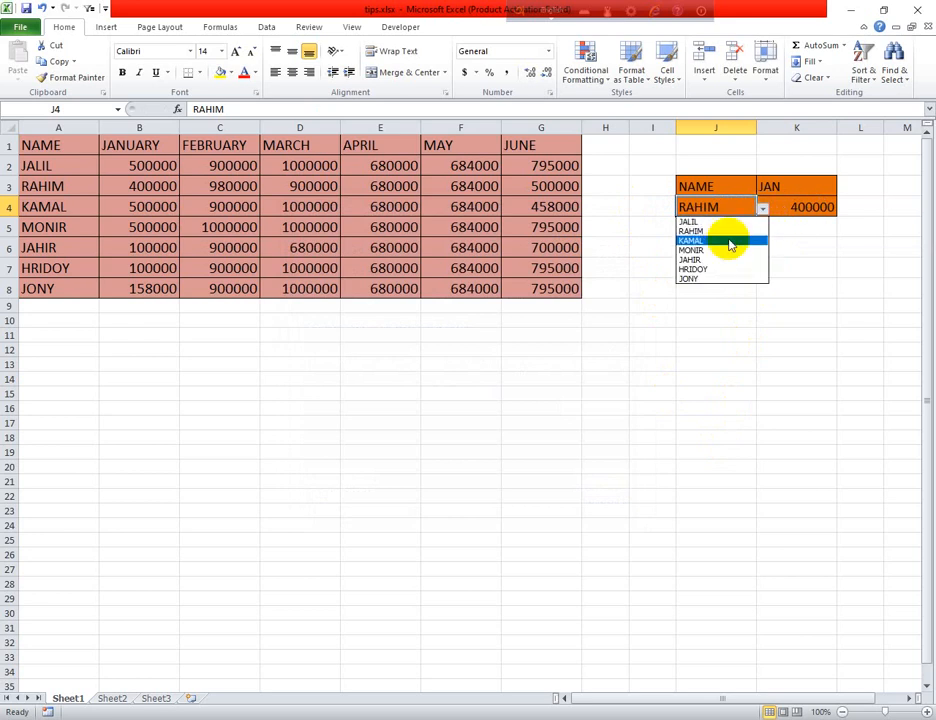
pyautogui.click(711, 252)
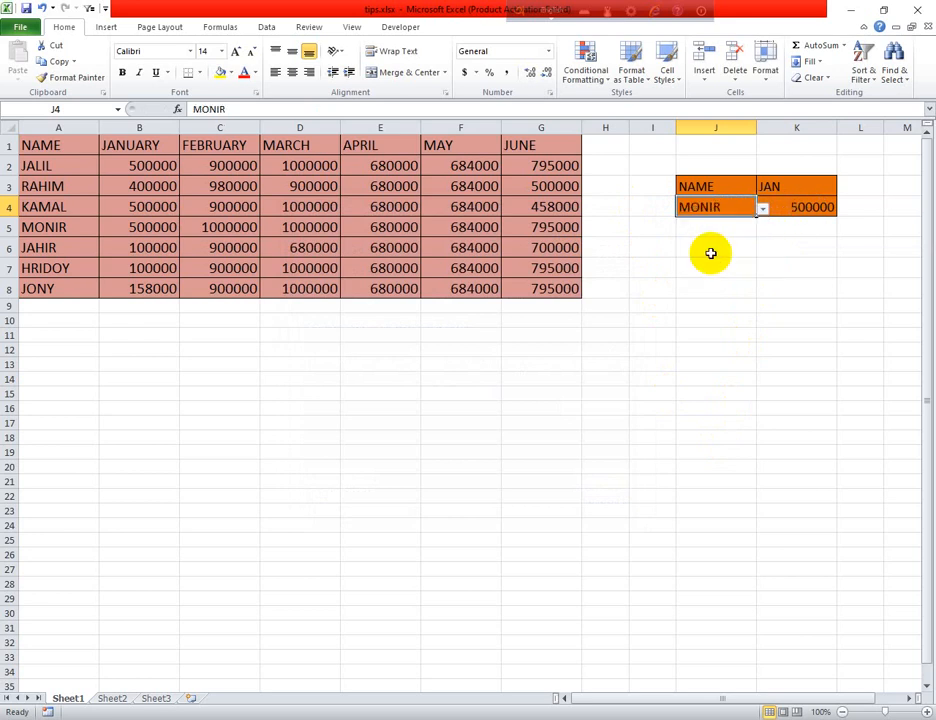
pyautogui.click(763, 209)
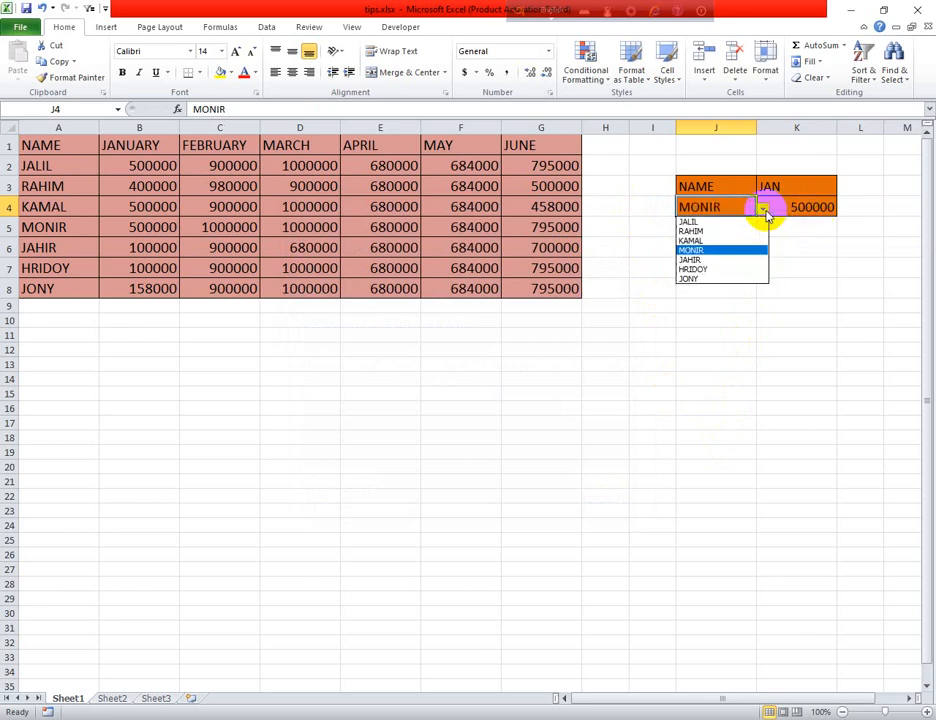
pyautogui.click(708, 268)
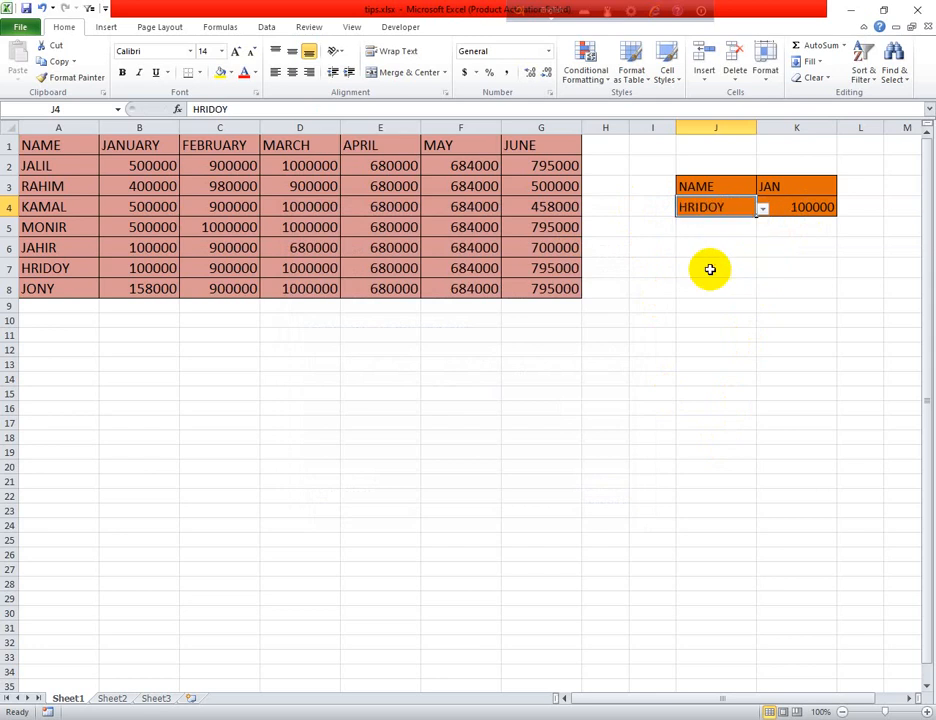
pyautogui.click(763, 208)
pyautogui.click(686, 279)
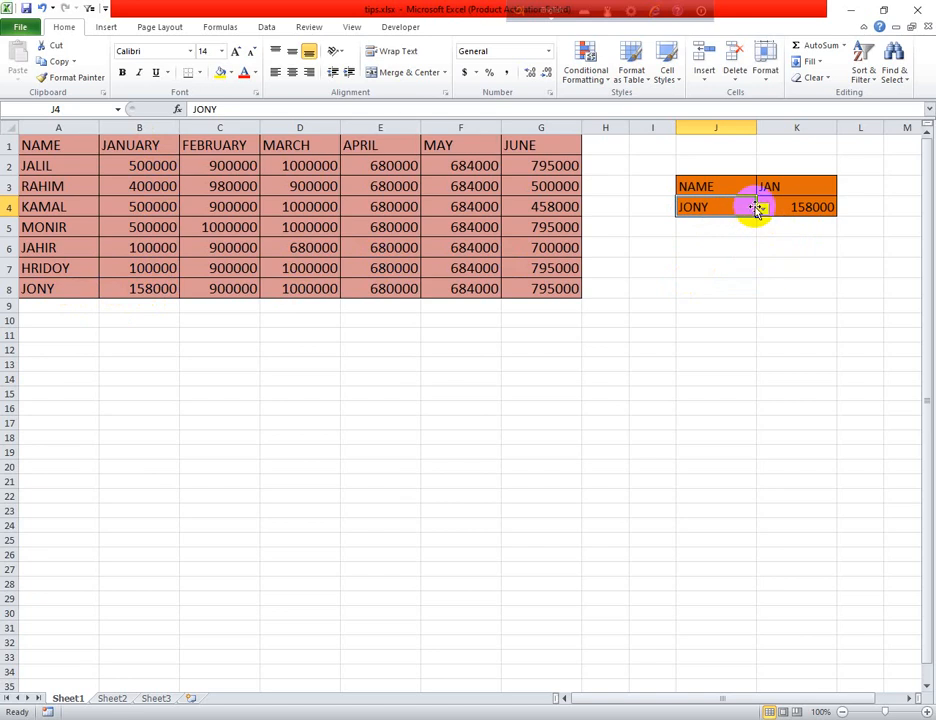
pyautogui.click(815, 207)
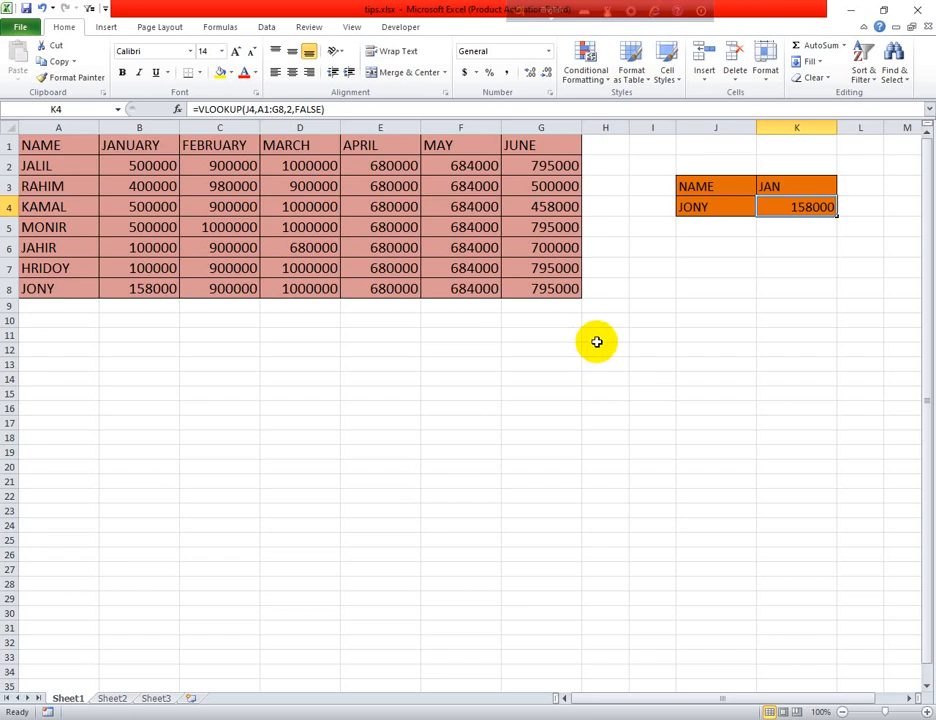
# - Insert today's date, 9/9/2022, into cell I12 with Ctrl+;
pyautogui.click(647, 344)
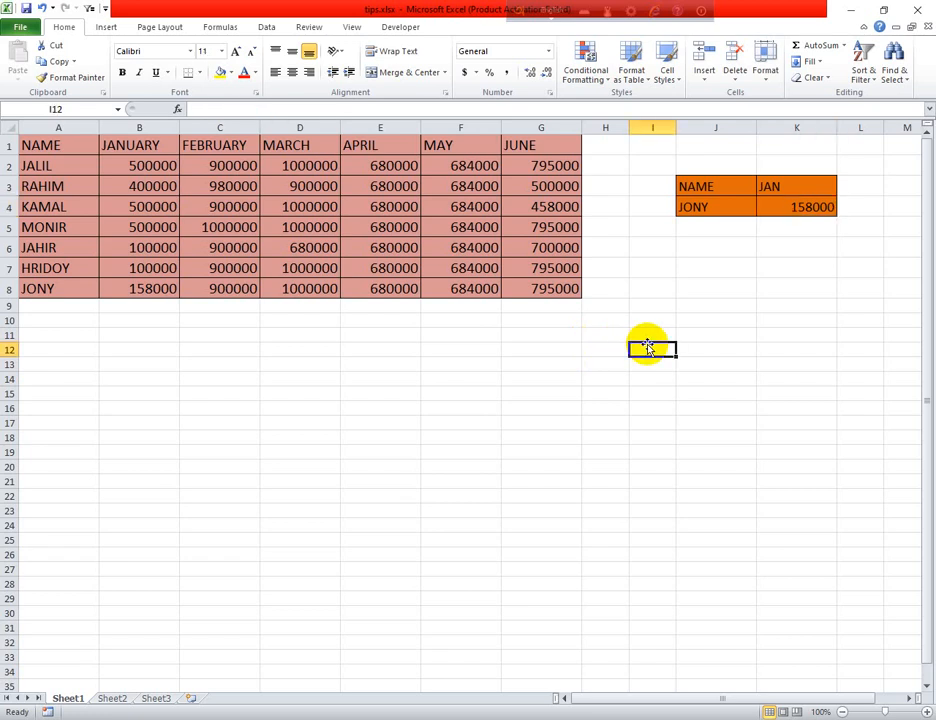
pyautogui.click(652, 481)
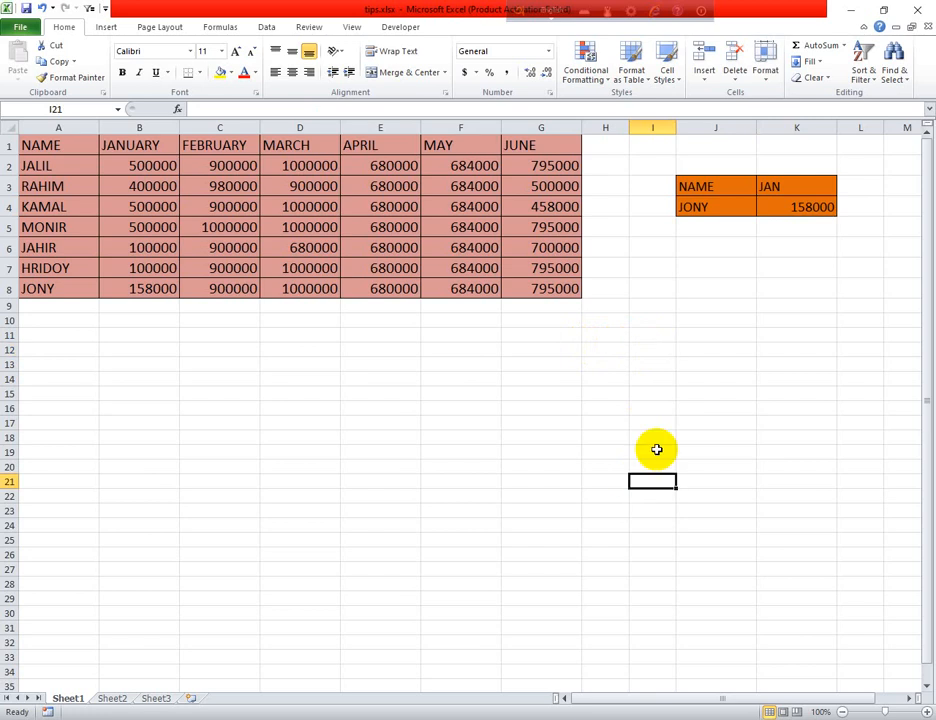
pyautogui.click(664, 363)
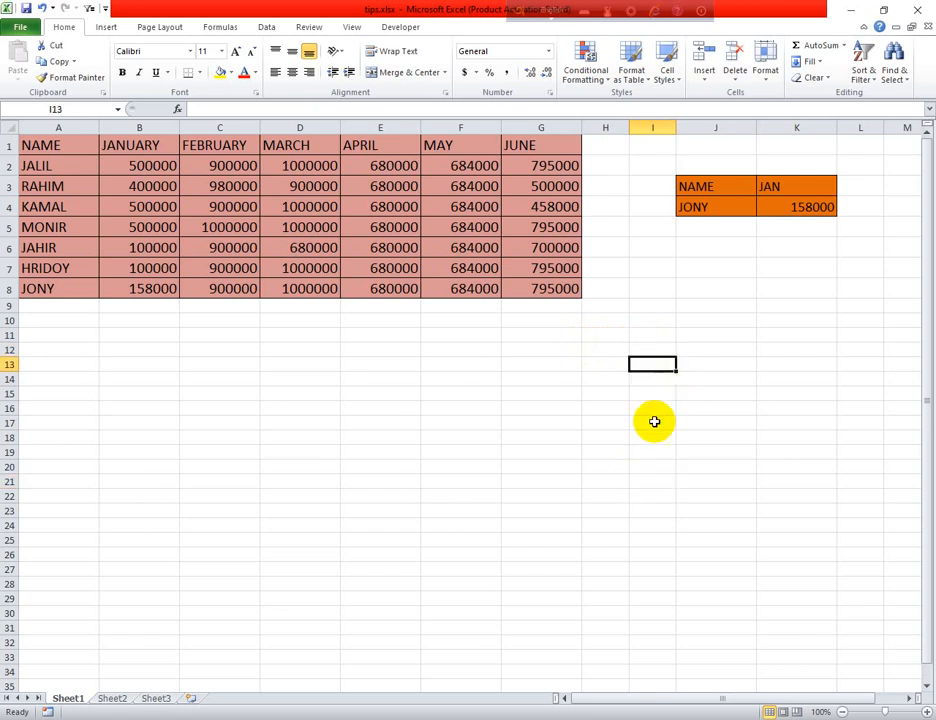
pyautogui.click(661, 347)
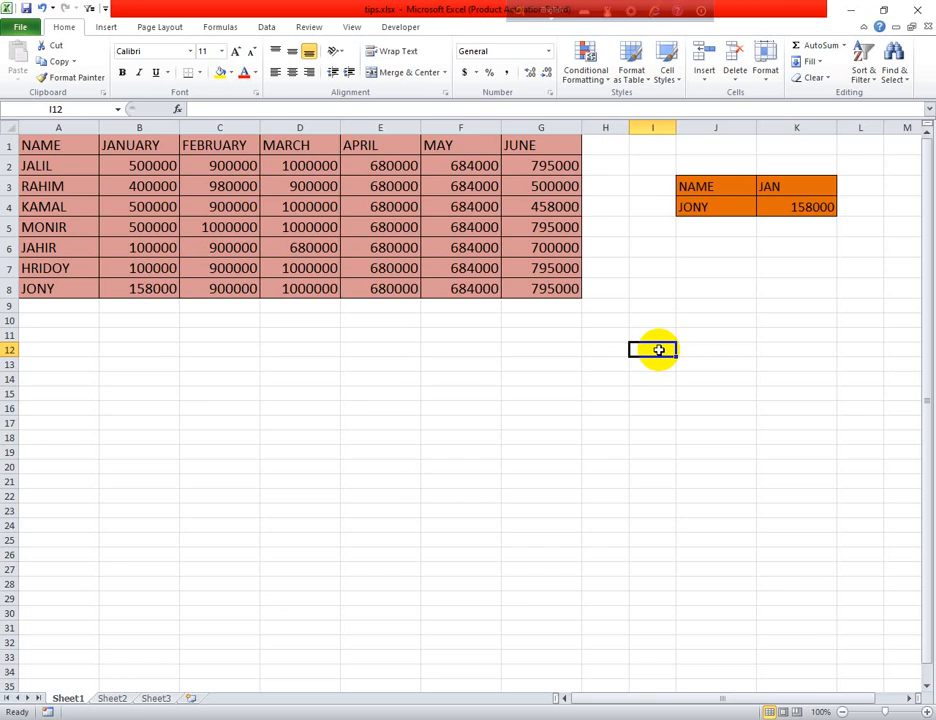
pyautogui.hotkey('ctrl', ';')
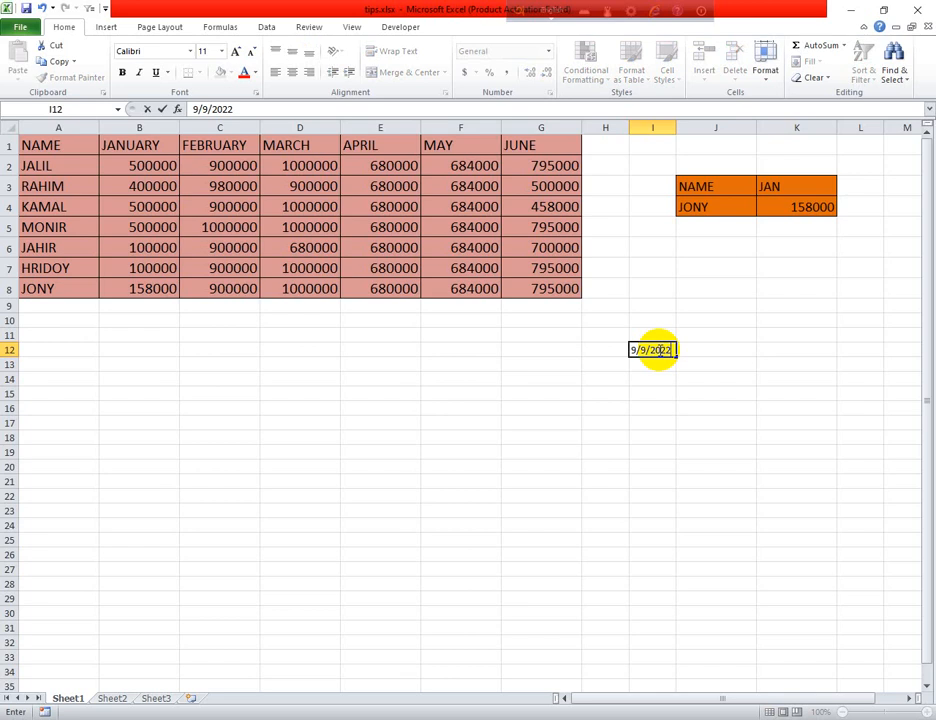
pyautogui.click(512, 427)
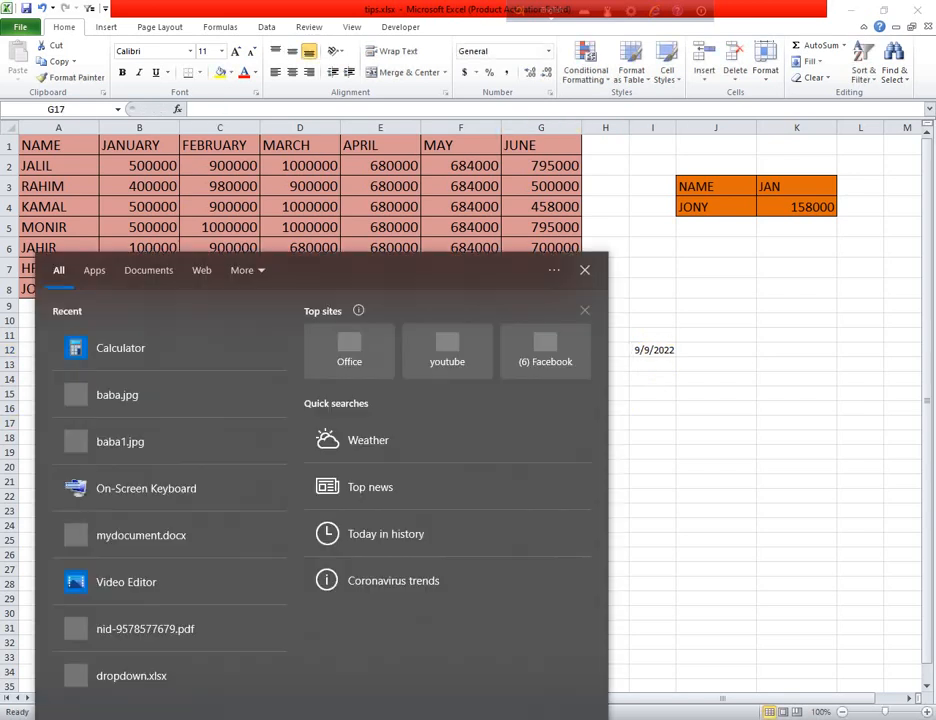
# - Using the On-Screen Keyboard, put the current time 11:40 PM in G13 and 9/9/2022 in G14
pyautogui.write('ON')
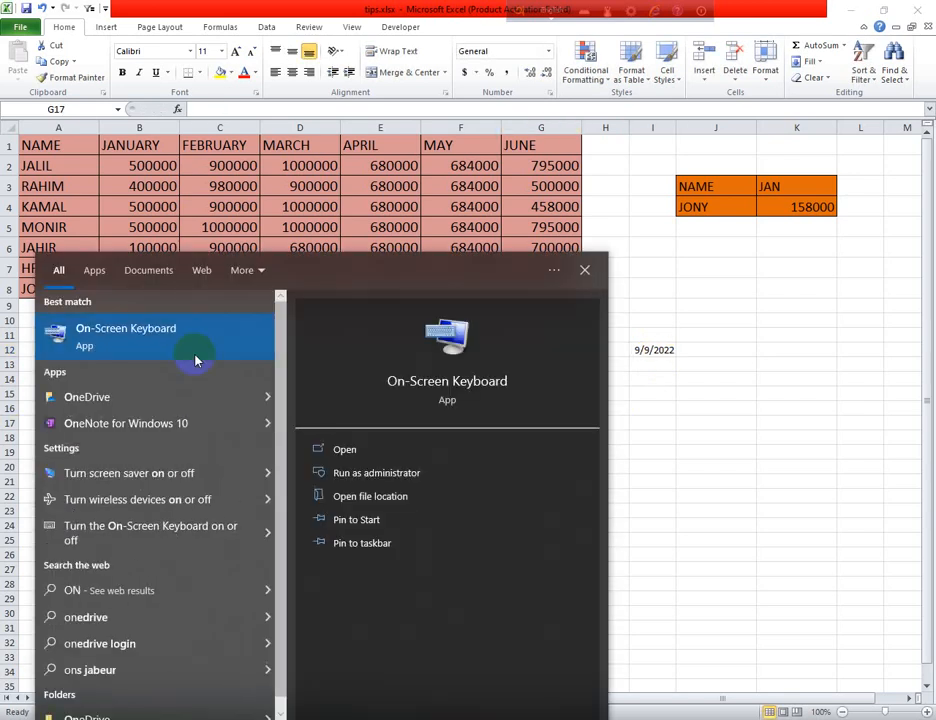
pyautogui.click(194, 340)
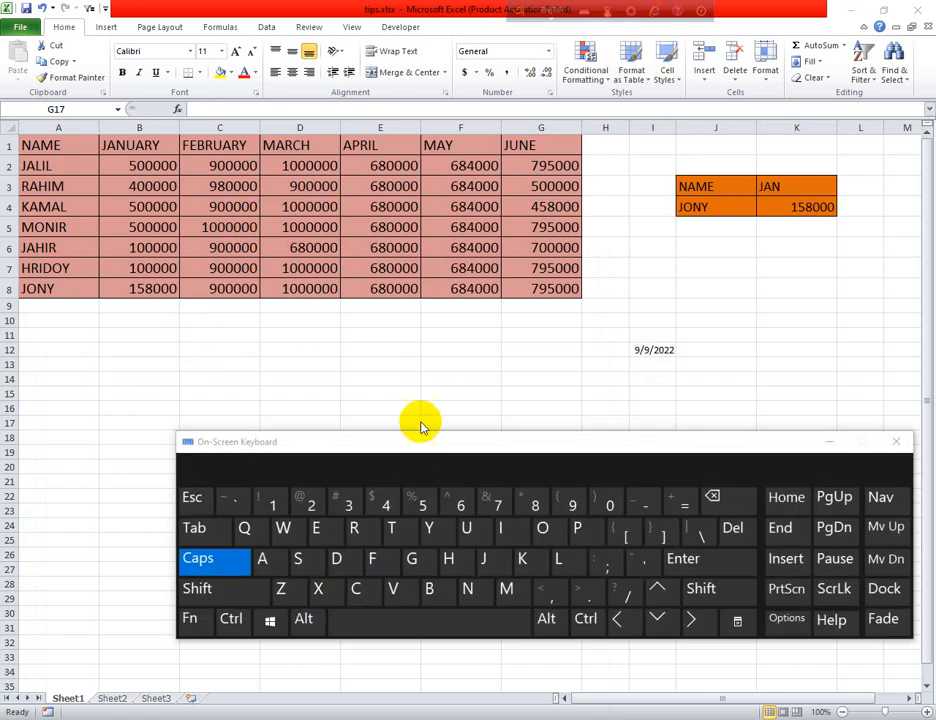
pyautogui.click(547, 366)
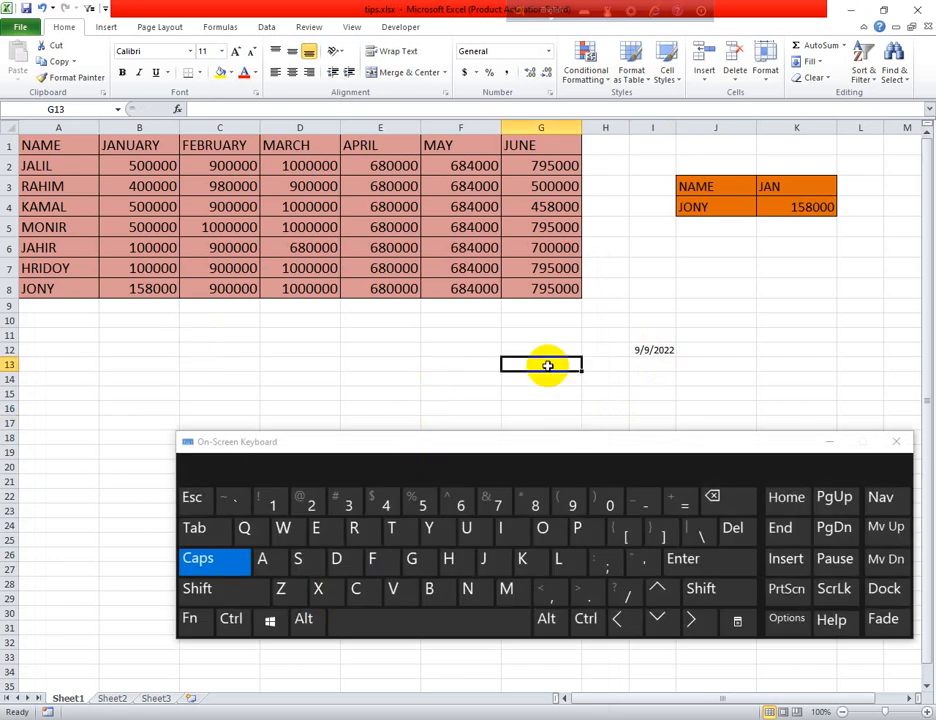
pyautogui.click(586, 620)
pyautogui.click(700, 592)
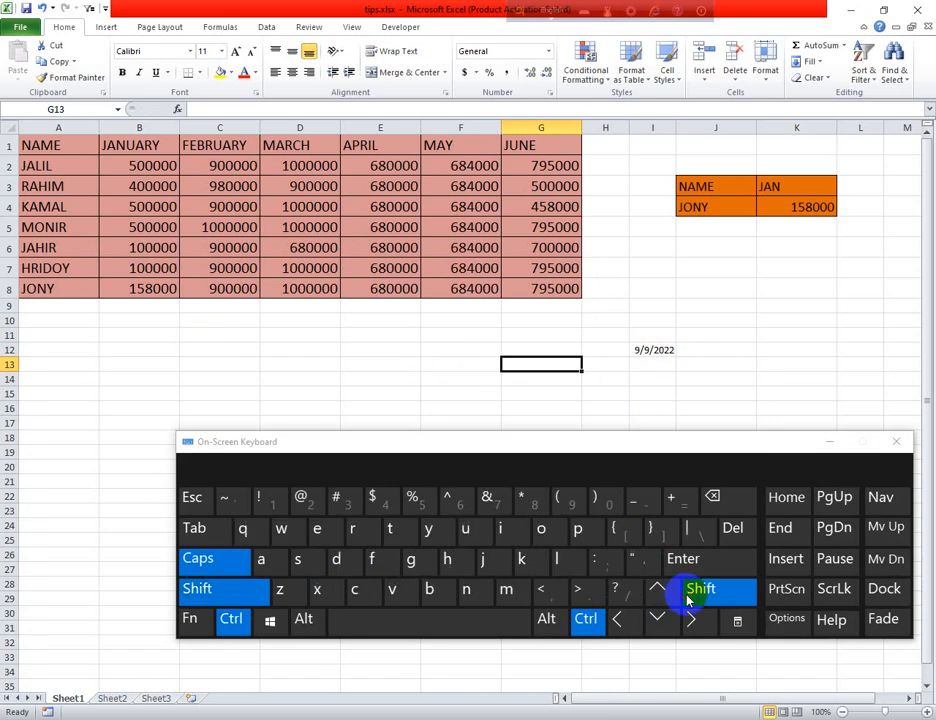
pyautogui.click(600, 566)
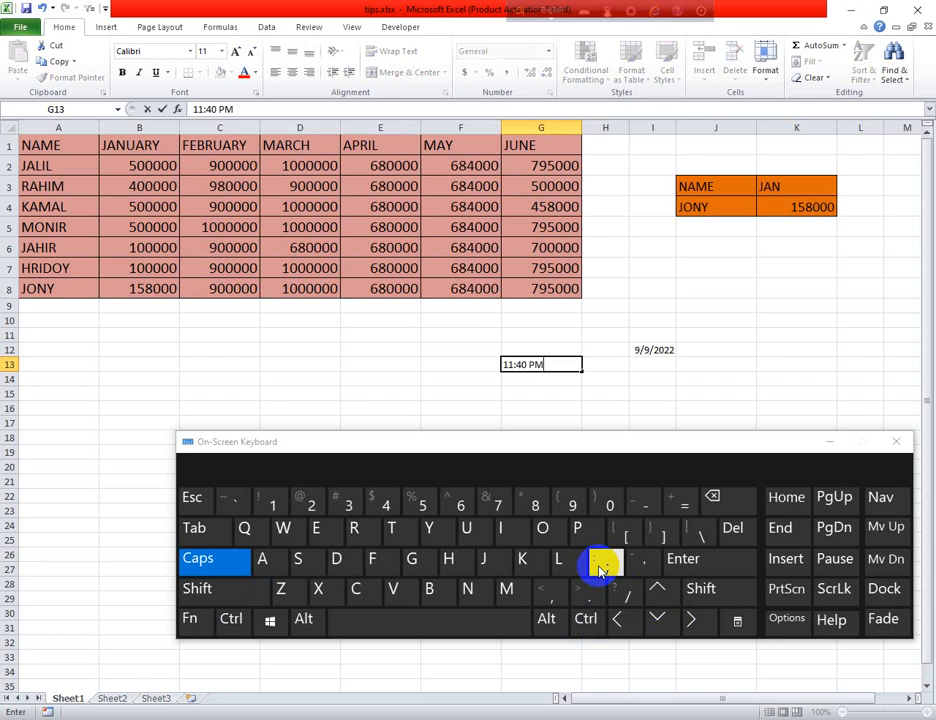
pyautogui.click(560, 386)
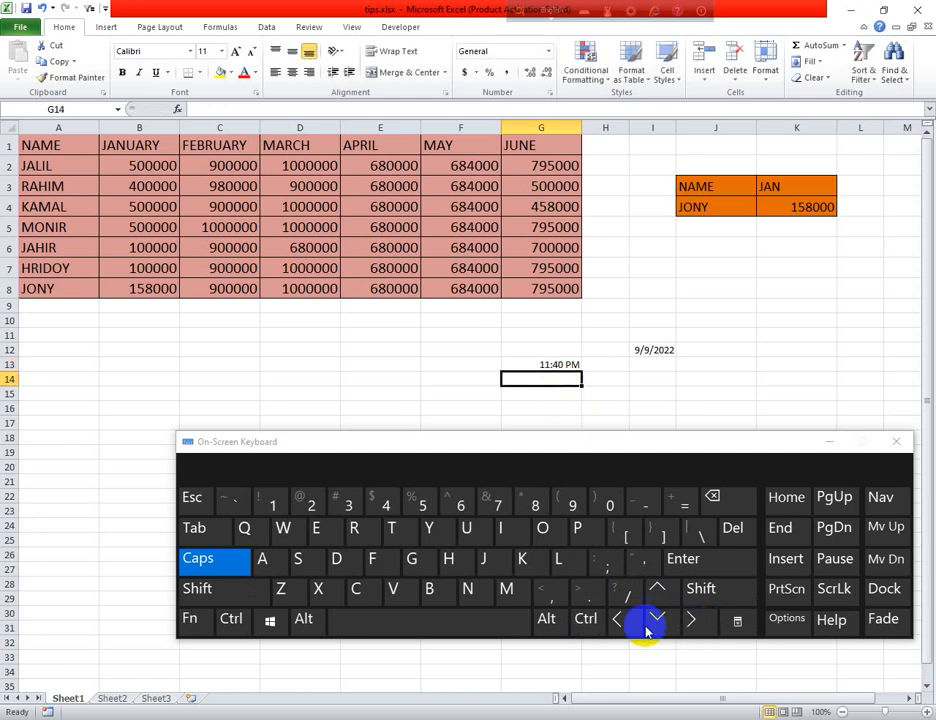
pyautogui.click(590, 621)
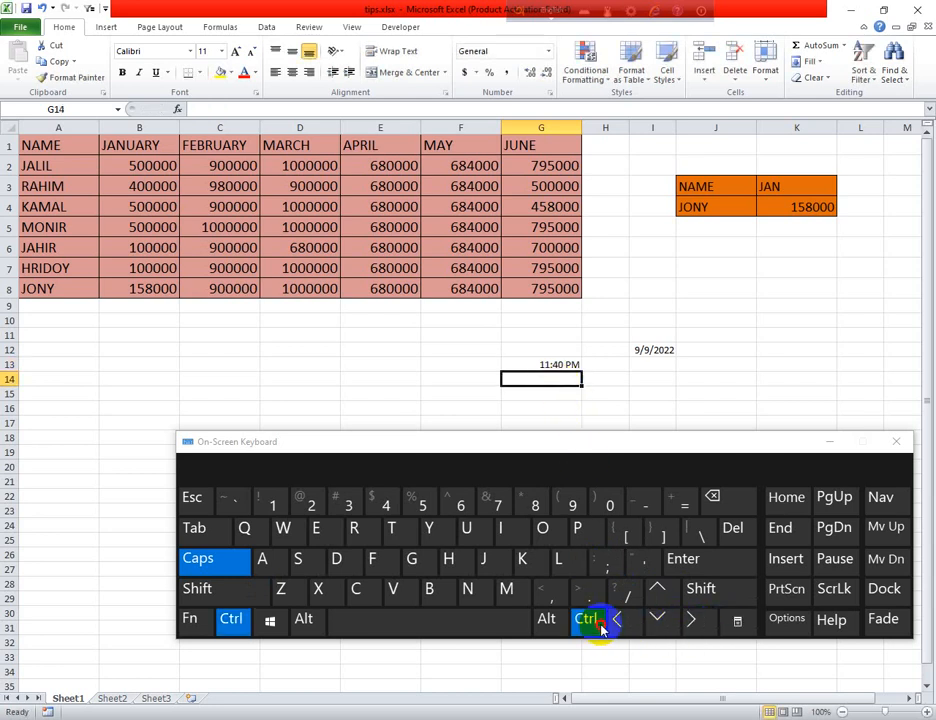
pyautogui.click(604, 572)
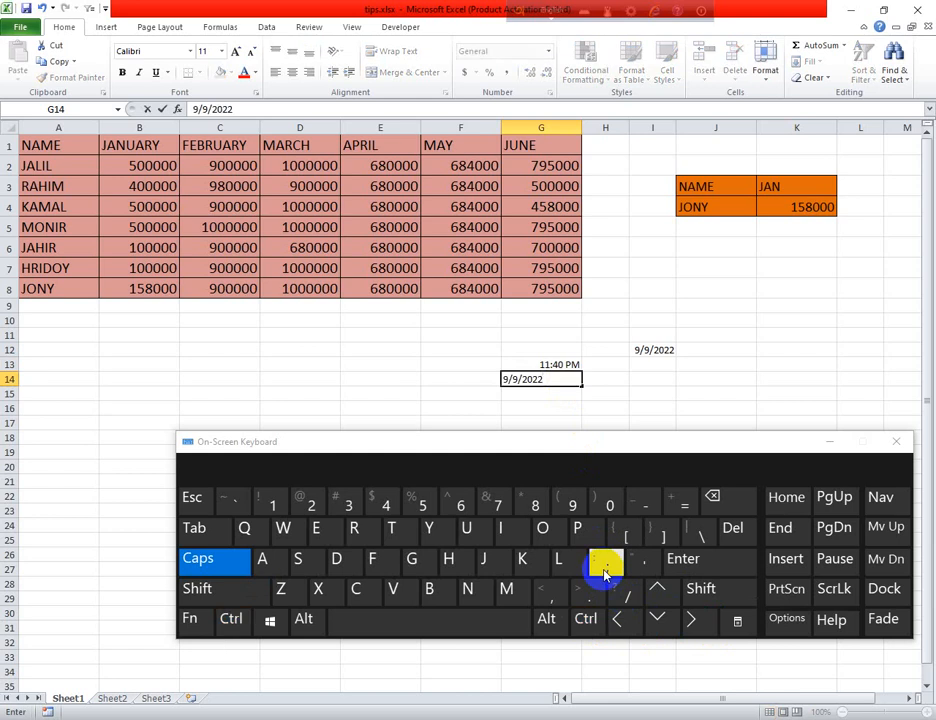
pyautogui.click(630, 375)
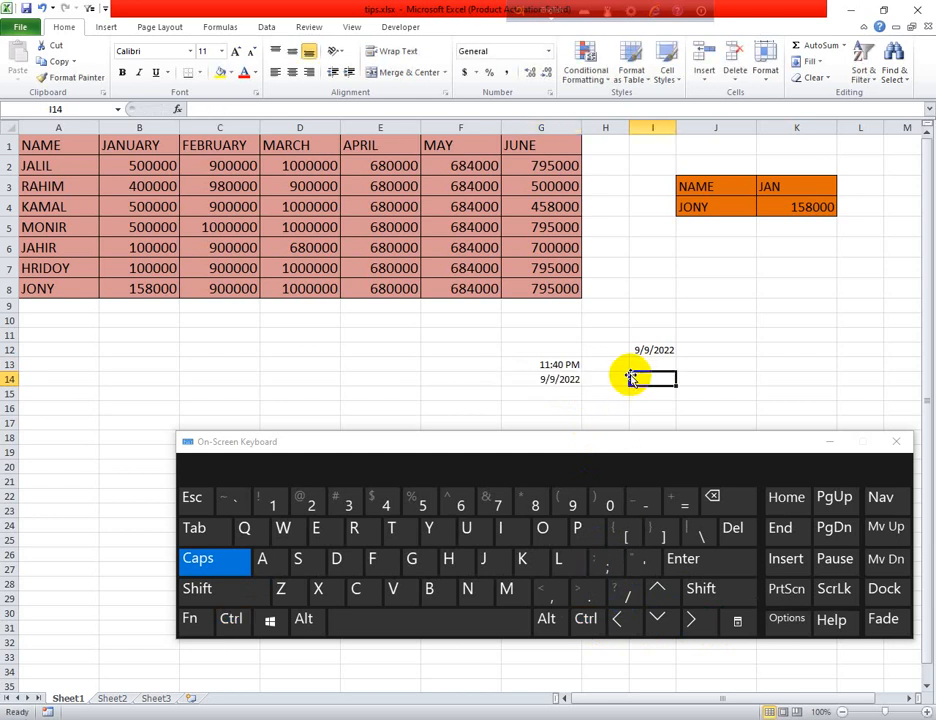
# - Add the current time 11:41 PM in I14 and 9/9/2022 in J13, then close the keyboard
pyautogui.click(586, 619)
pyautogui.click(700, 588)
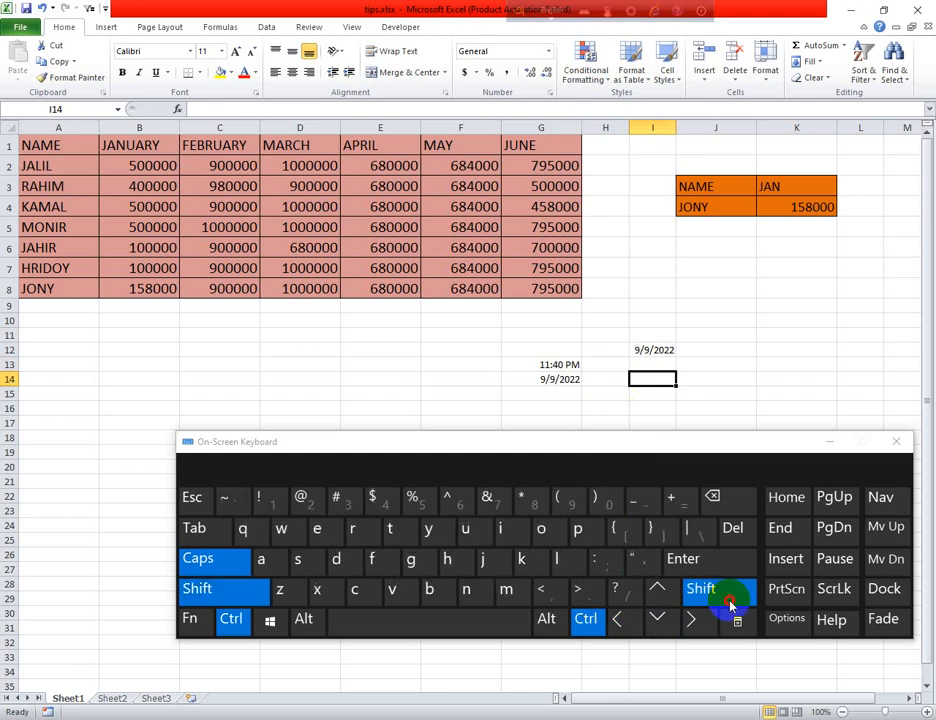
pyautogui.click(598, 565)
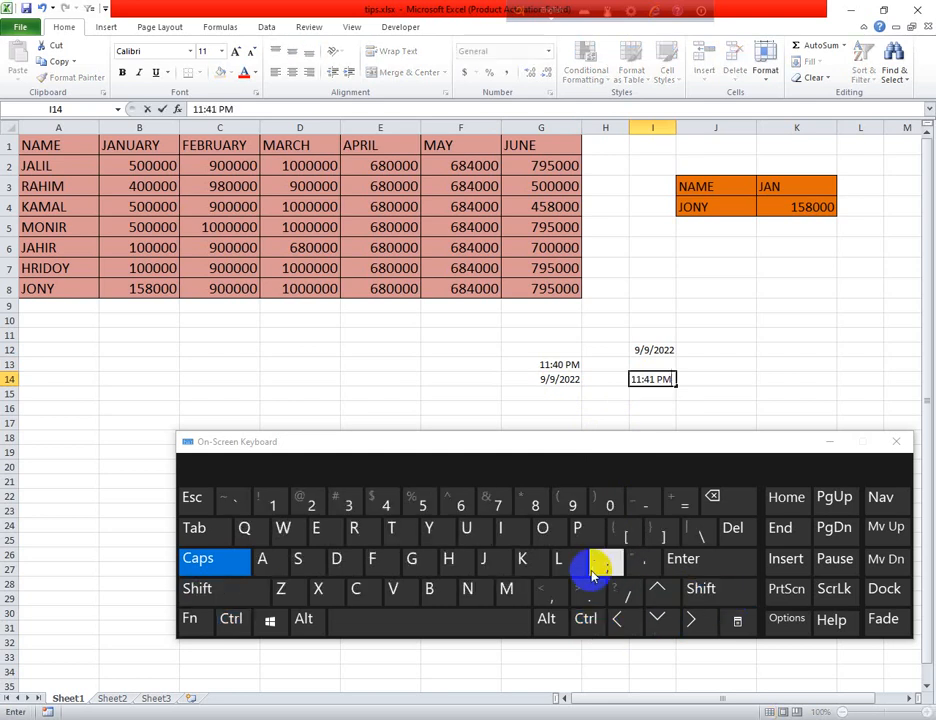
pyautogui.click(748, 365)
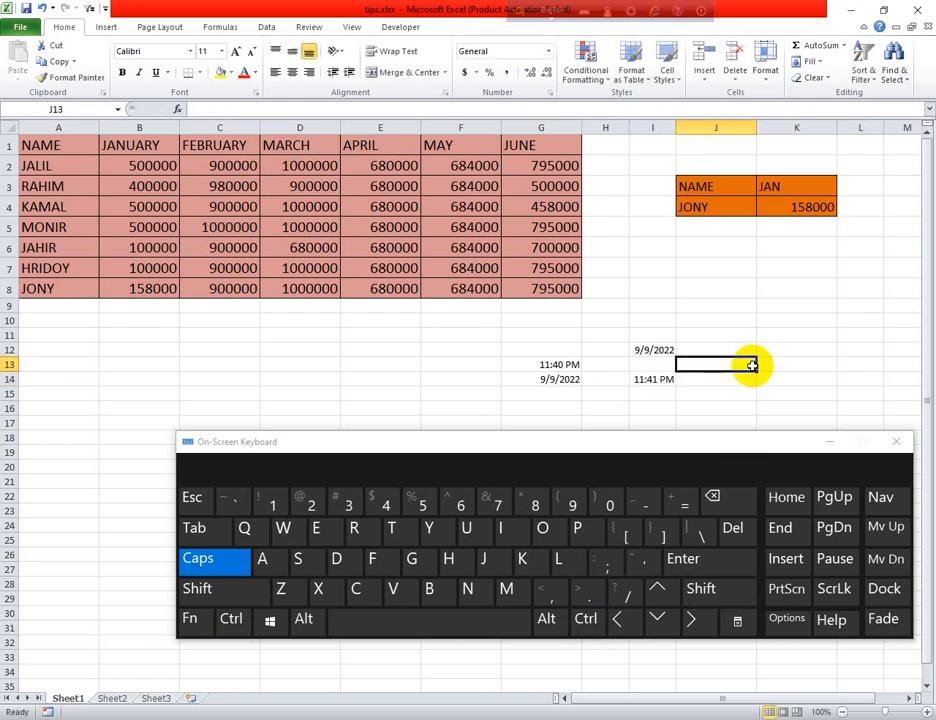
pyautogui.click(586, 619)
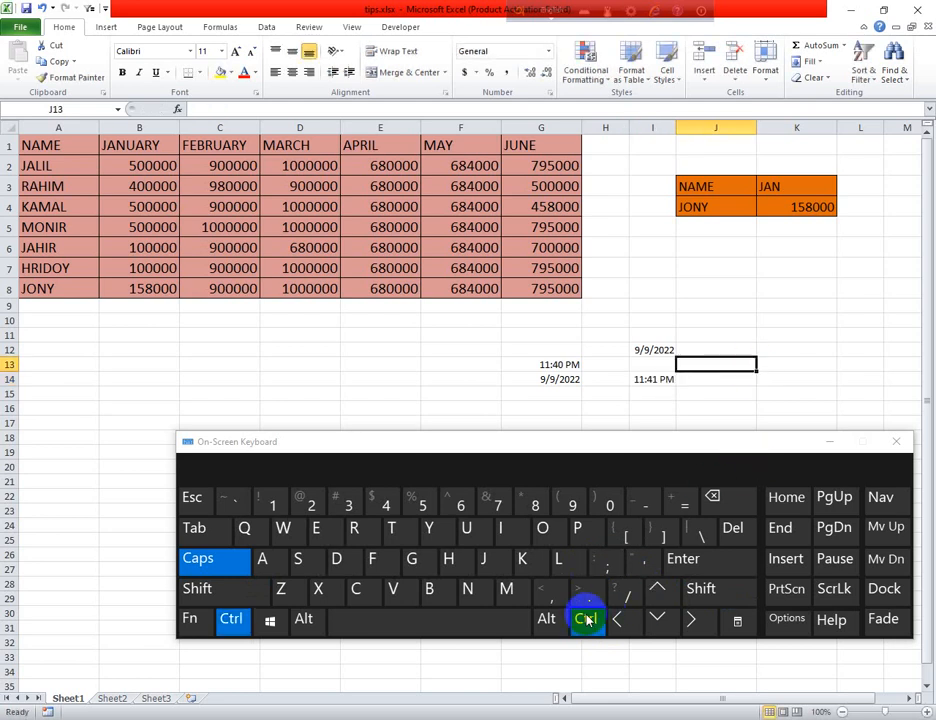
pyautogui.click(604, 566)
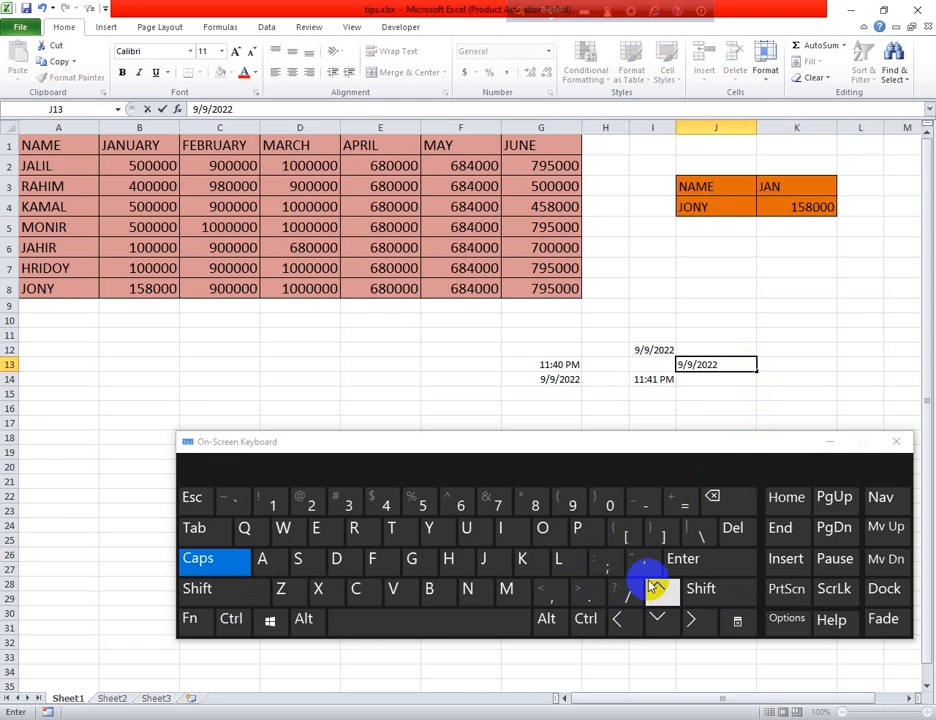
pyautogui.click(896, 442)
pyautogui.moveTo(516, 340); pyautogui.dragTo(740, 403)
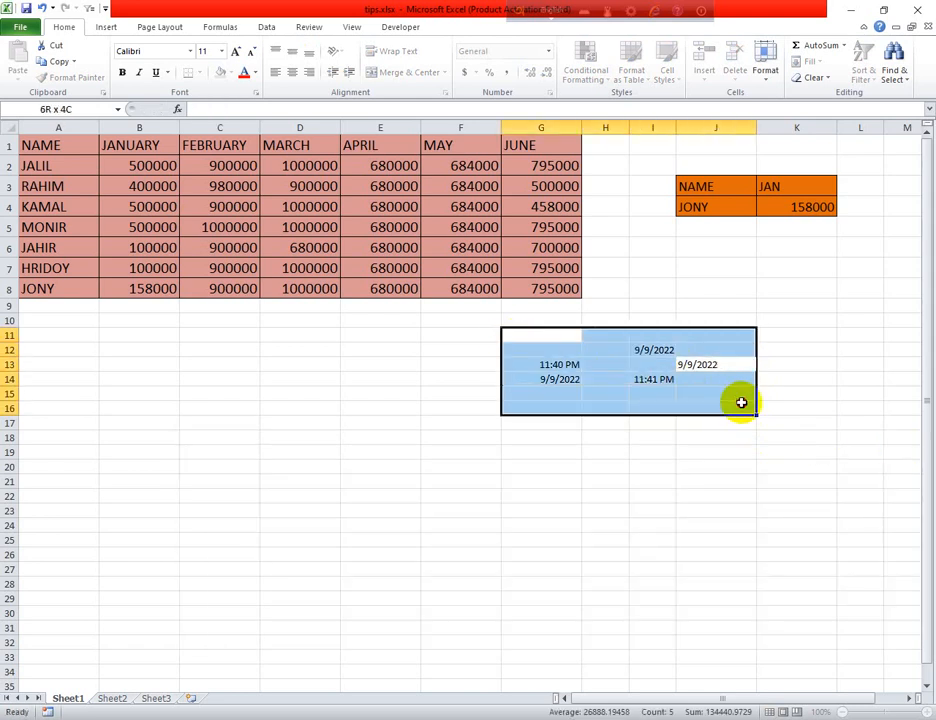
# - Delete the dates and times from G11:J16, leaving those cells empty
pyautogui.press('Delete')
pyautogui.click(352, 565)
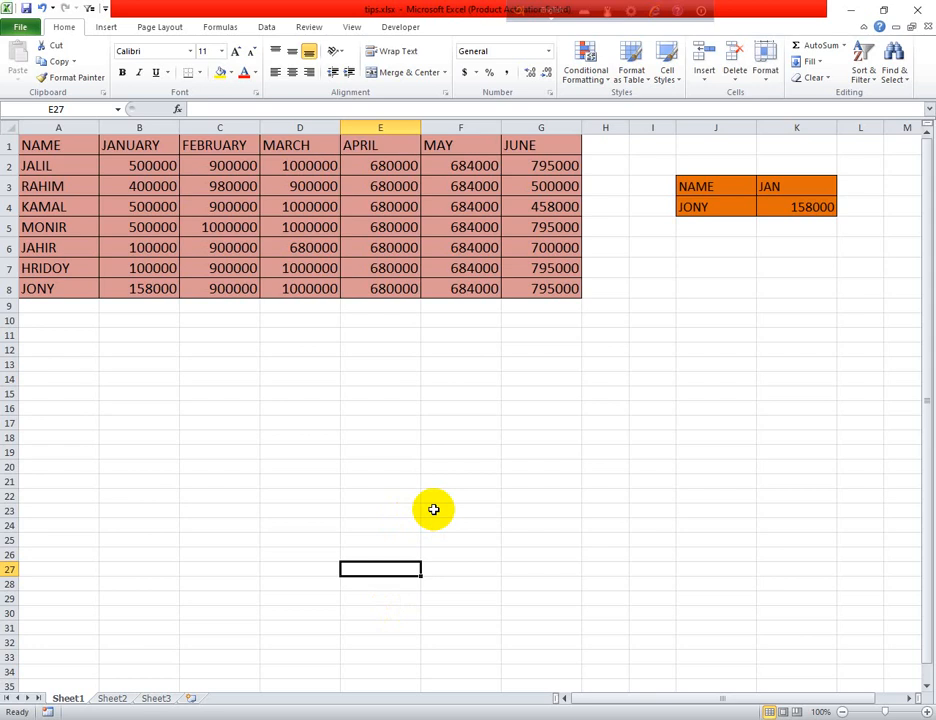
pyautogui.click(651, 409)
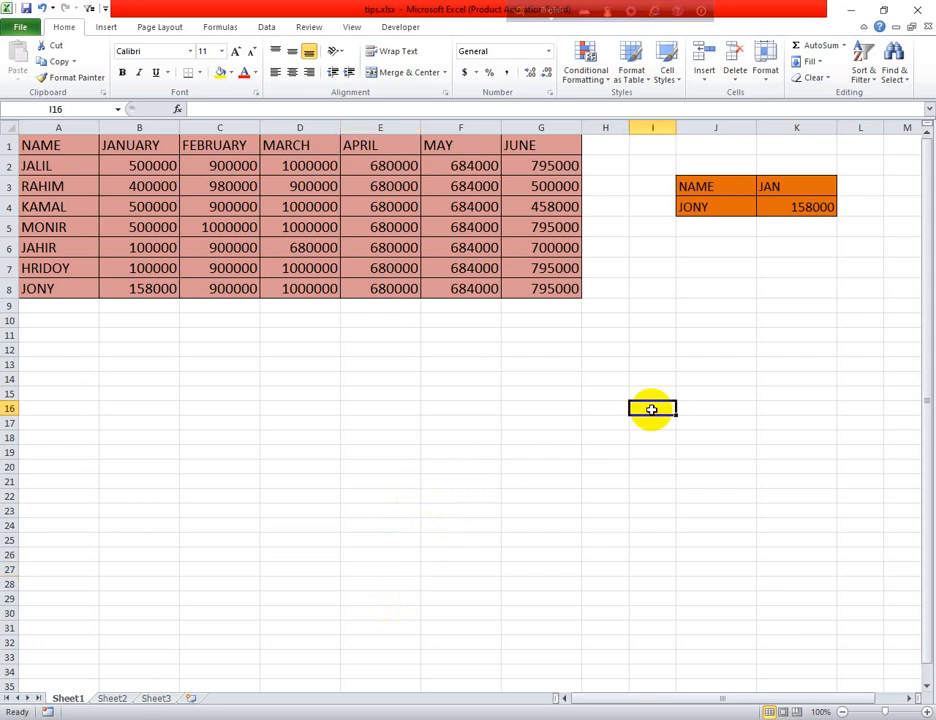
# - Select D3 (MARCH, 900000) and bring up Windows search to find the On-Screen Keyboard
pyautogui.click(303, 395)
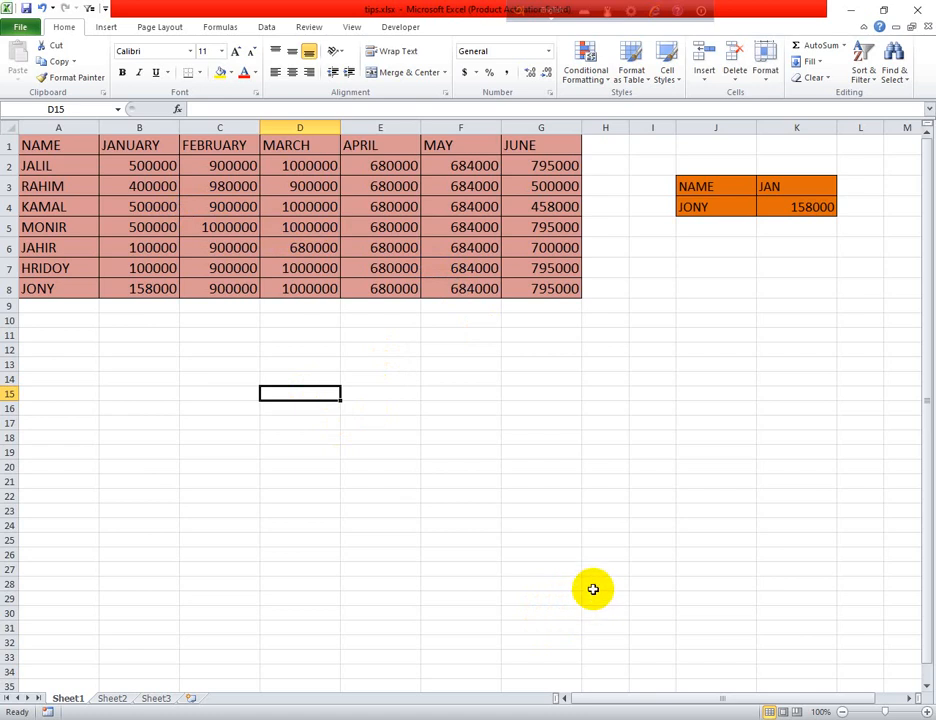
pyautogui.click(310, 186)
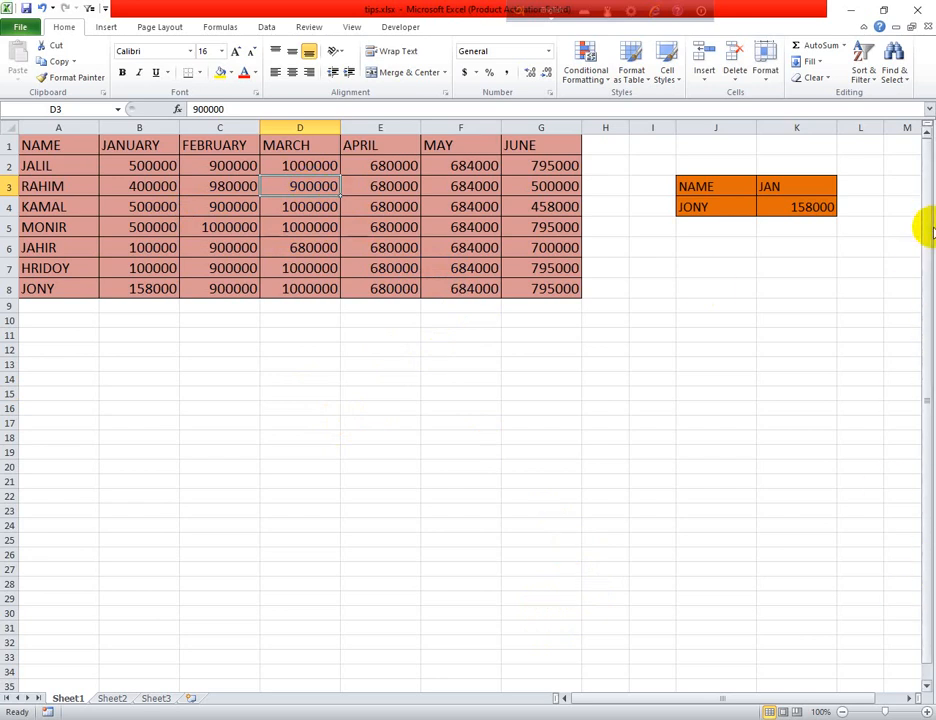
pyautogui.moveTo(930, 230)
pyautogui.mouseDown()
pyautogui.moveTo(930, 292)
pyautogui.moveTo(930, 217)
pyautogui.mouseUp()
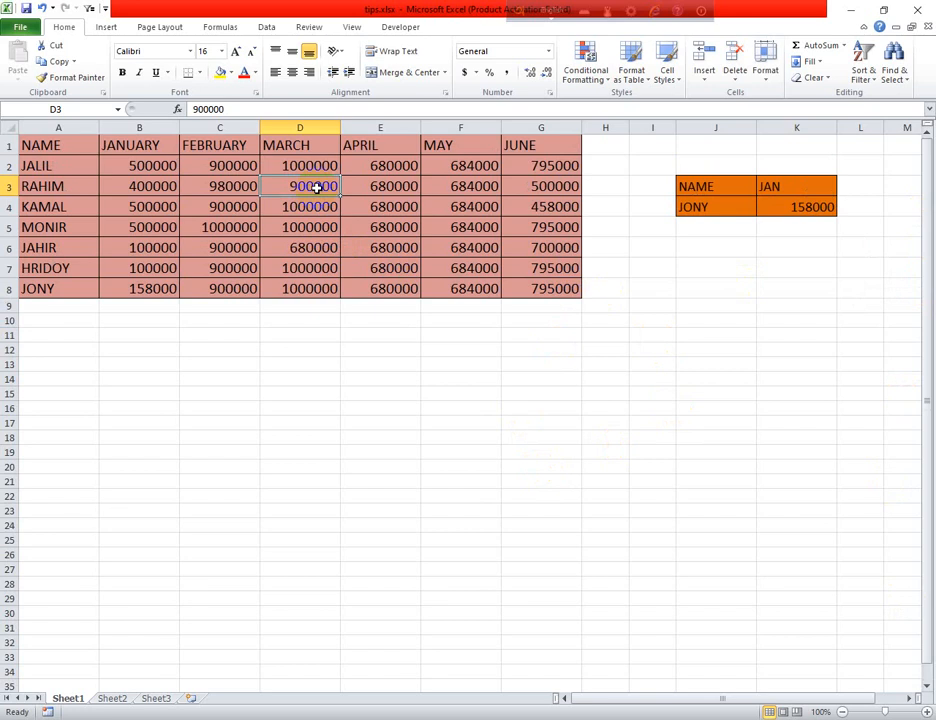
pyautogui.click(148, 718)
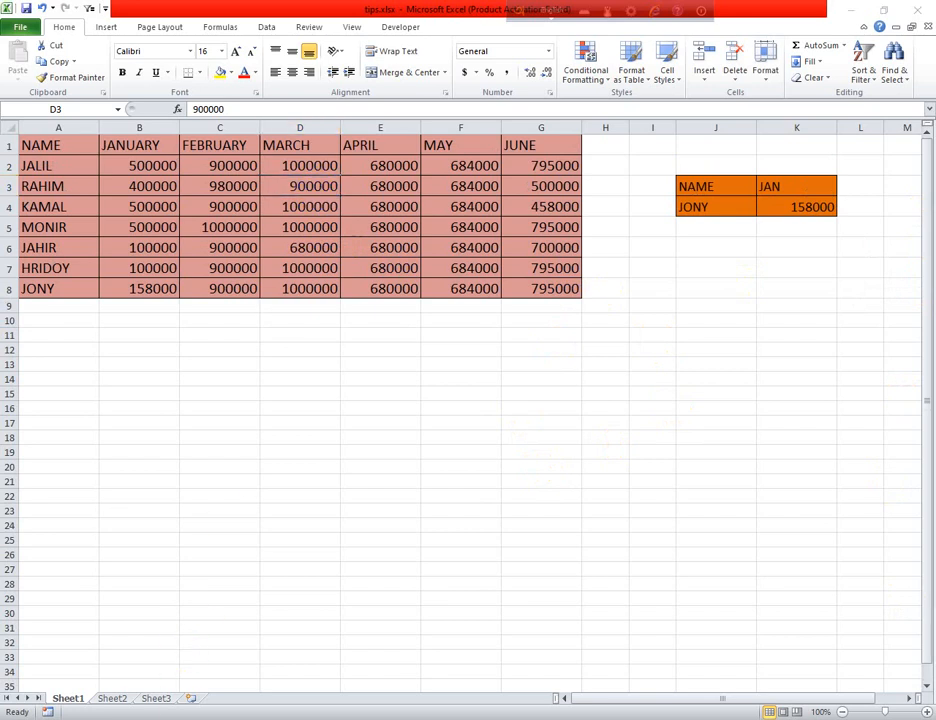
# - Launch the On-Screen Keyboard from search and return to cell D3
pyautogui.write('ON')
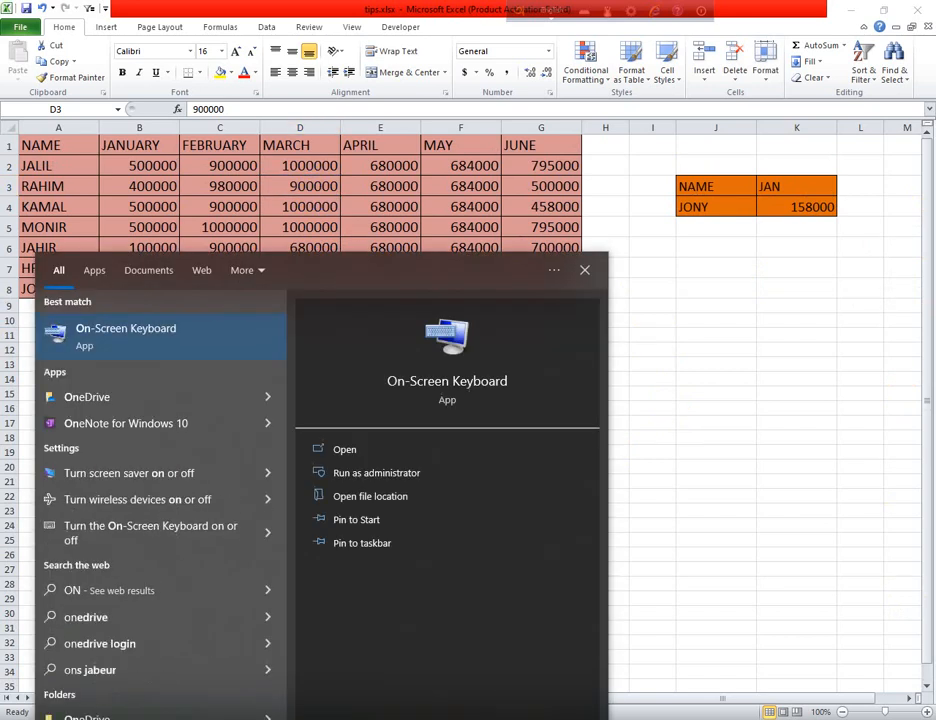
pyautogui.click(430, 318)
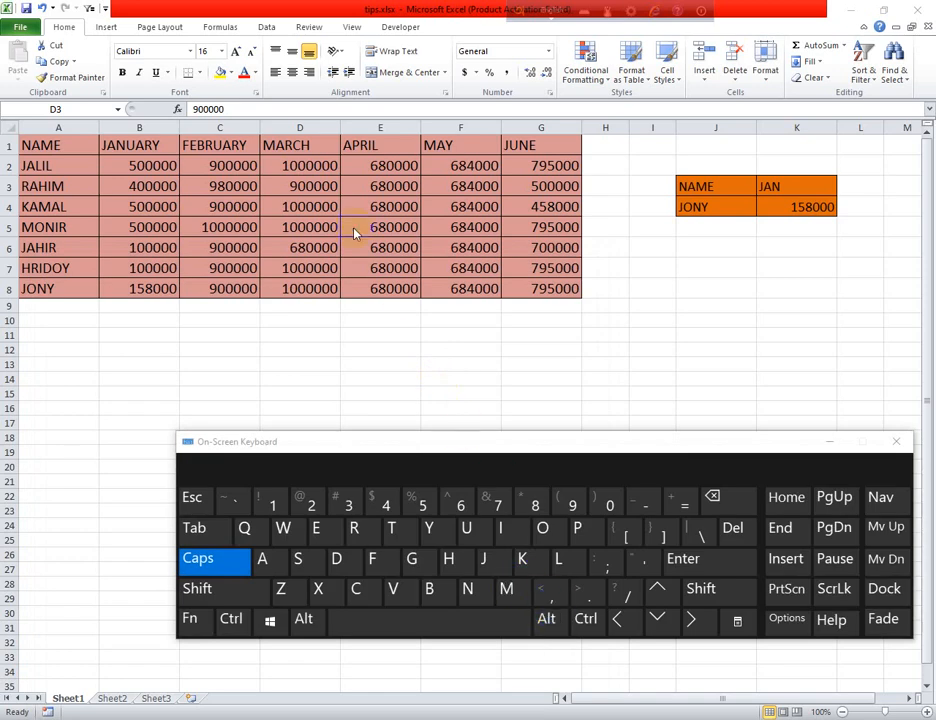
pyautogui.click(307, 186)
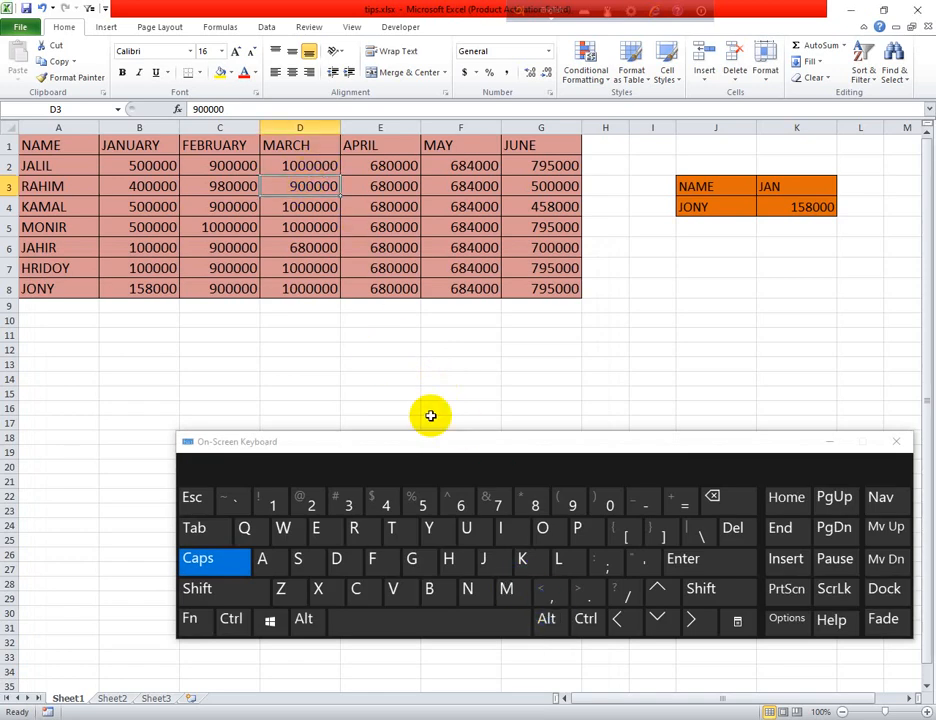
# - Jump from D3 down to D8, back up to D1, then right to G1 with Ctrl+arrows
pyautogui.click(586, 620)
pyautogui.click(658, 620)
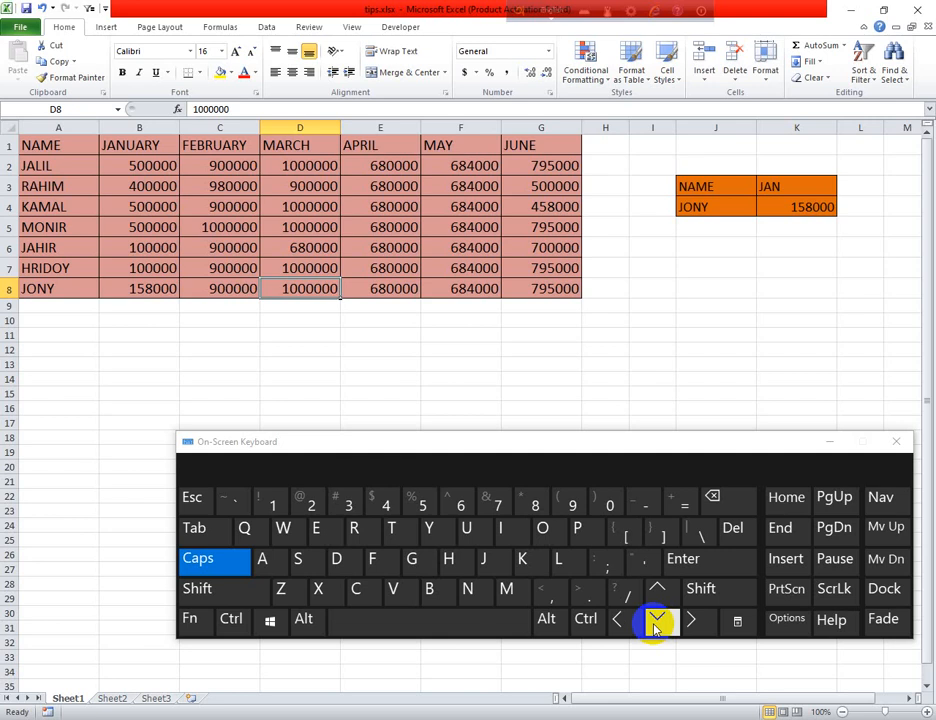
pyautogui.click(586, 619)
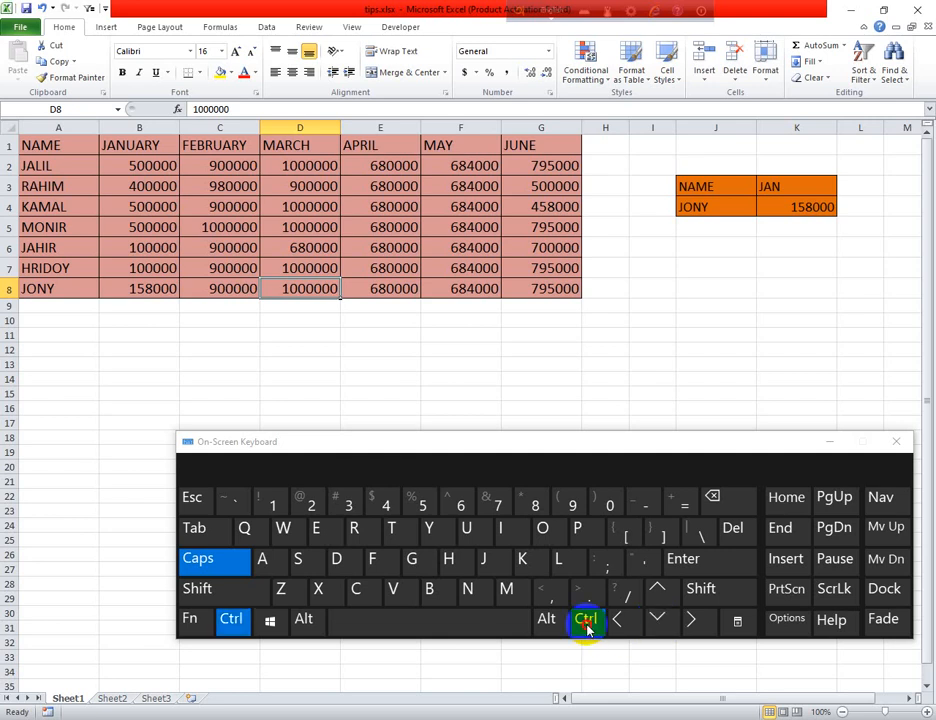
pyautogui.click(658, 598)
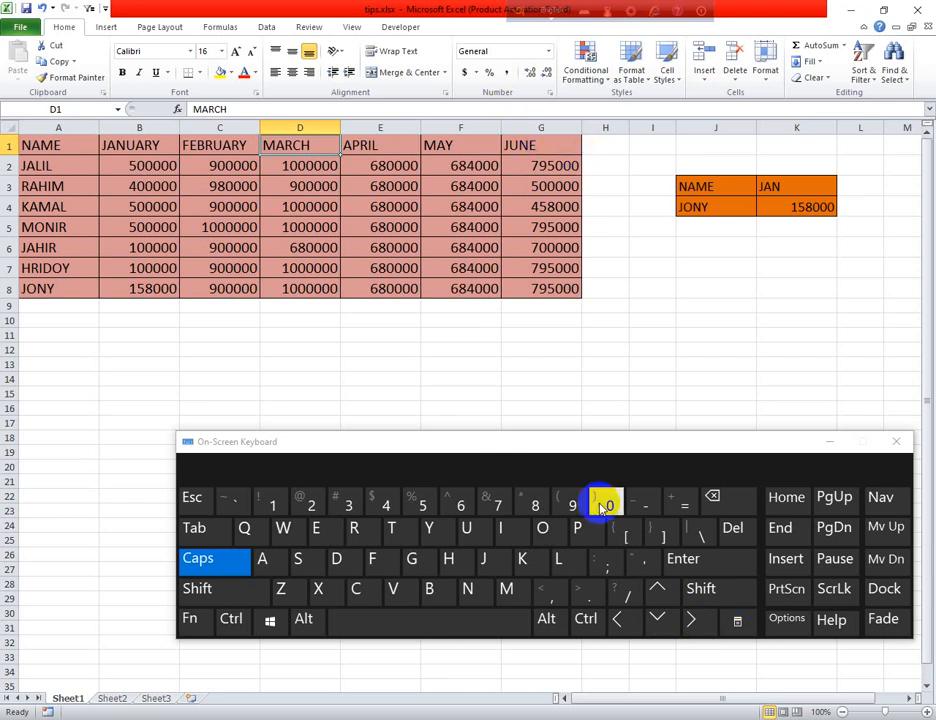
pyautogui.click(585, 620)
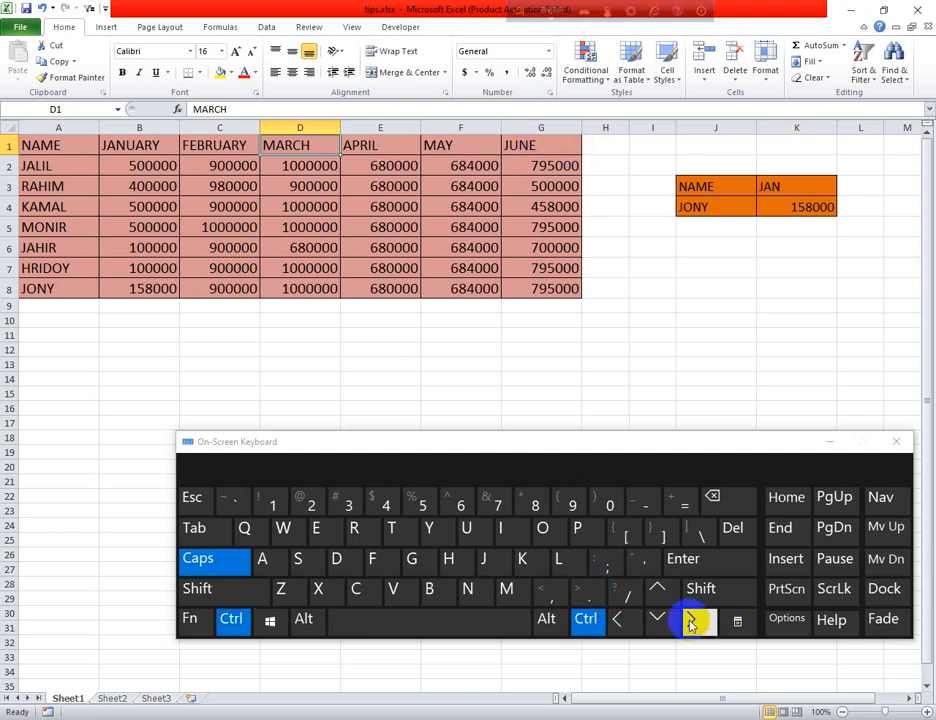
pyautogui.click(691, 622)
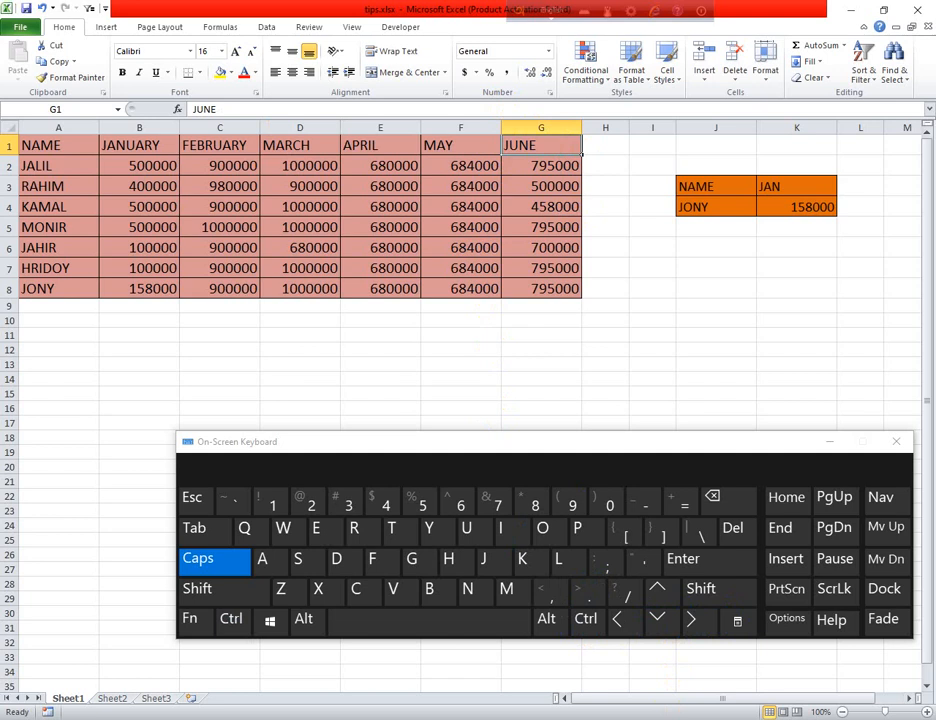
pyautogui.moveTo(664, 719)
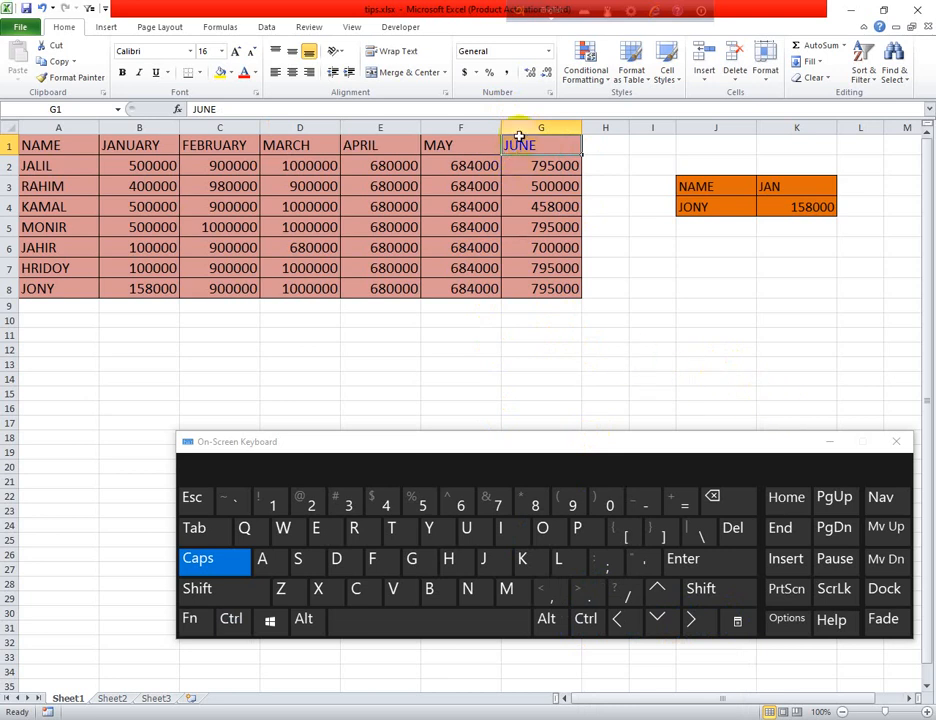
pyautogui.click(539, 165)
pyautogui.moveTo(541, 146); pyautogui.dragTo(548, 300)
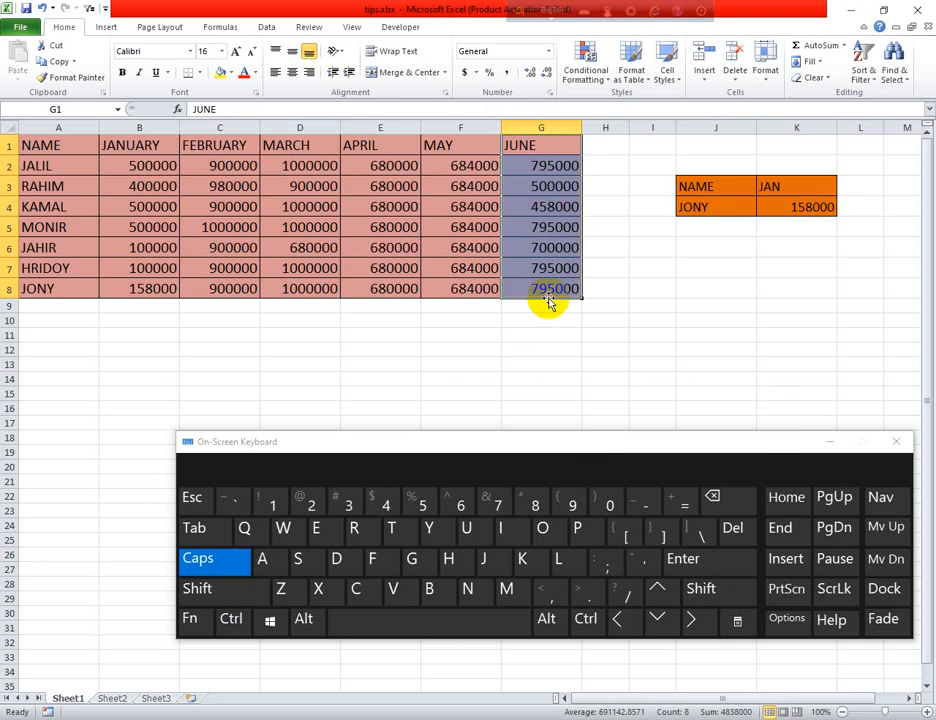
pyautogui.click(564, 168)
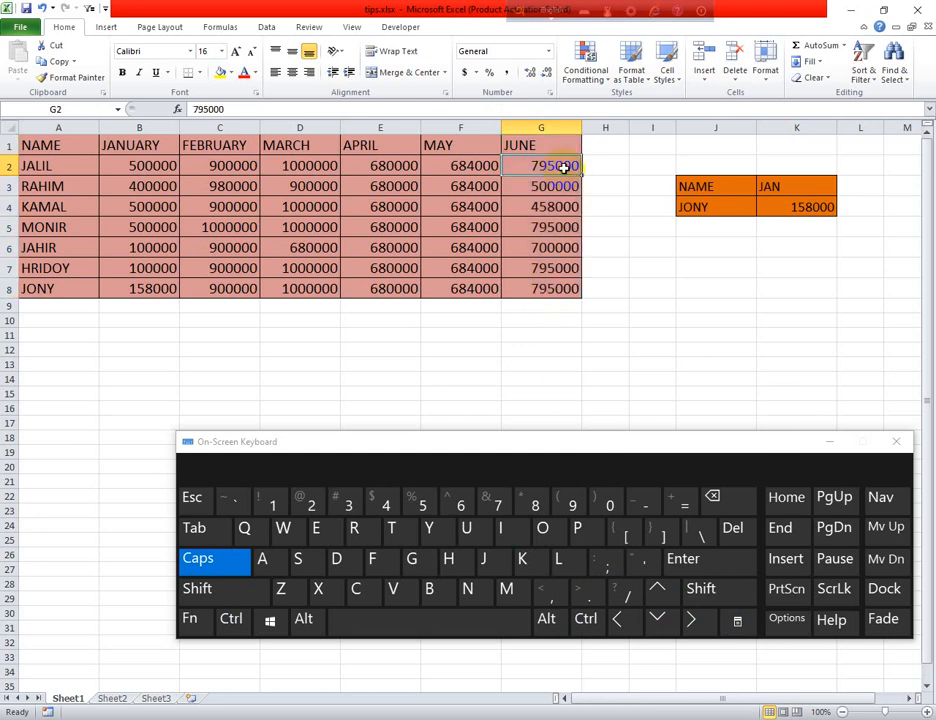
pyautogui.moveTo(564, 168); pyautogui.dragTo(561, 187)
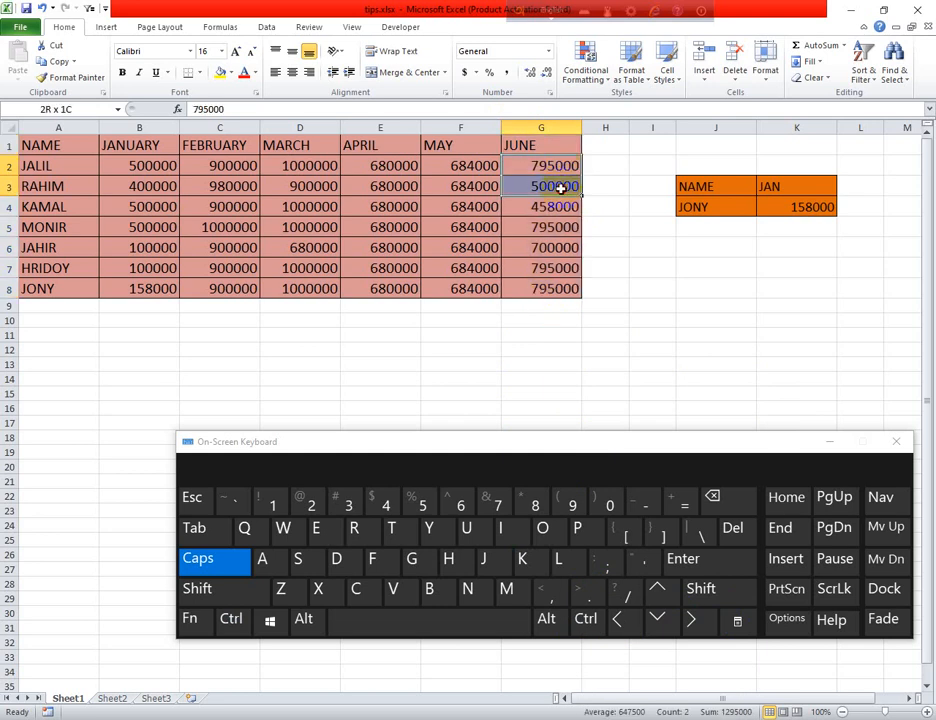
pyautogui.click(568, 167)
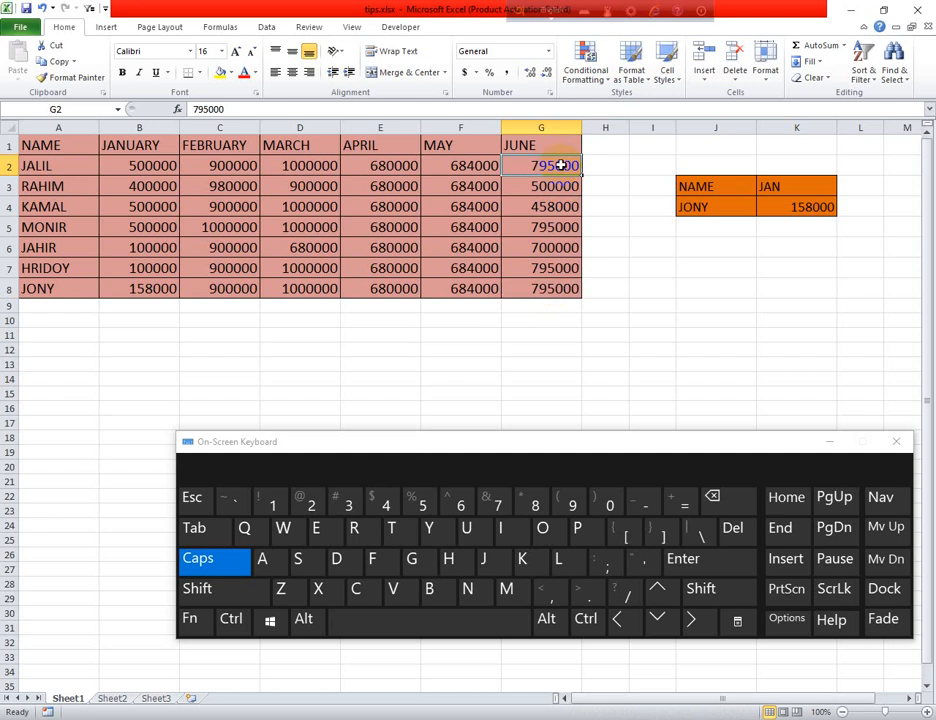
pyautogui.click(539, 205)
pyautogui.click(551, 164)
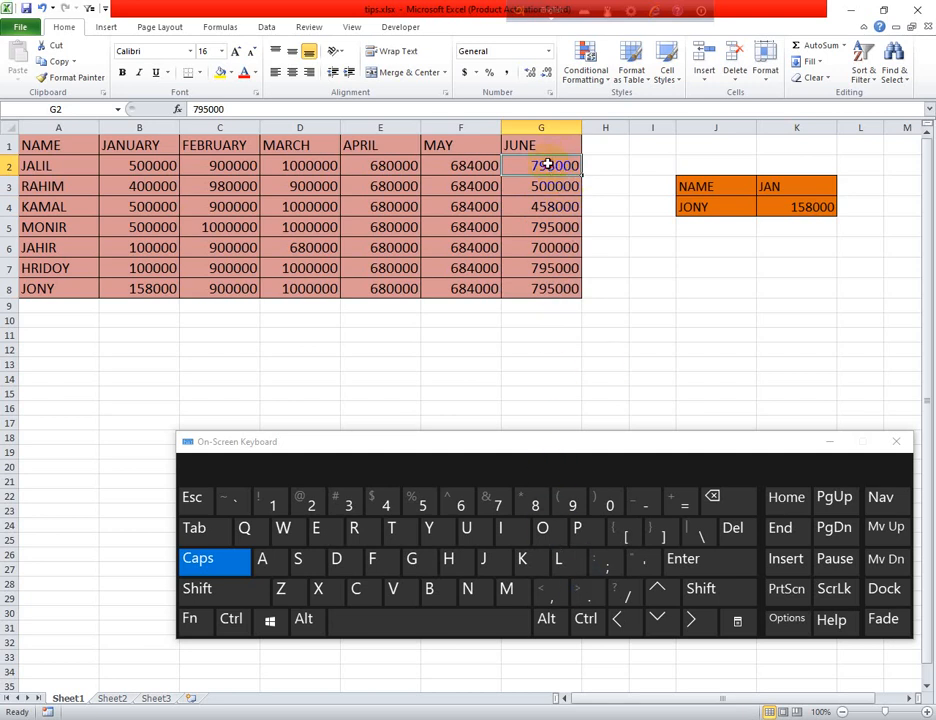
pyautogui.click(587, 619)
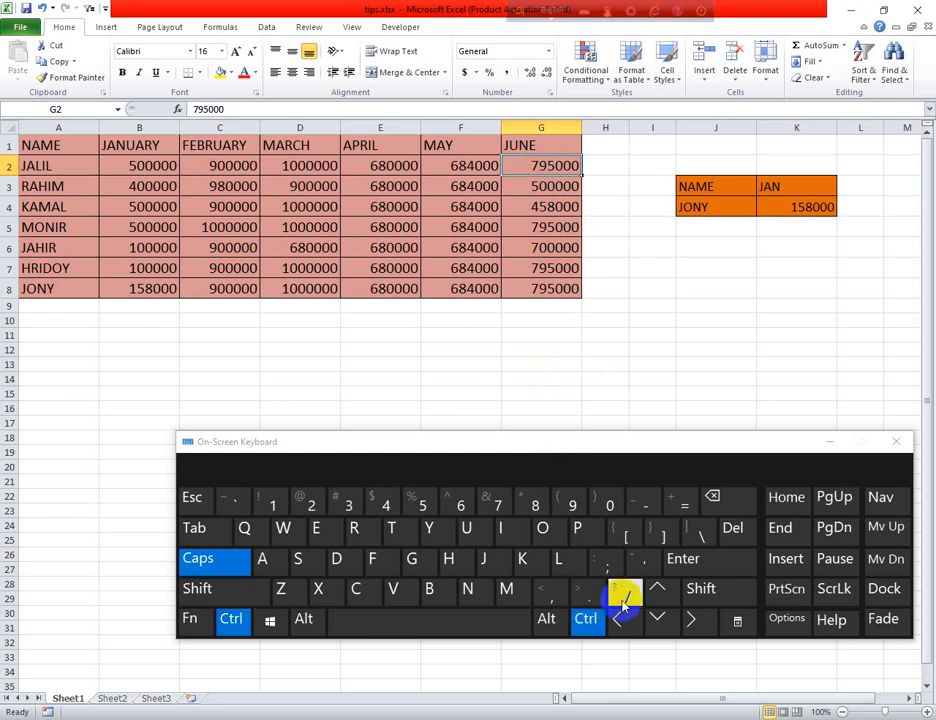
pyautogui.click(700, 589)
pyautogui.click(679, 621)
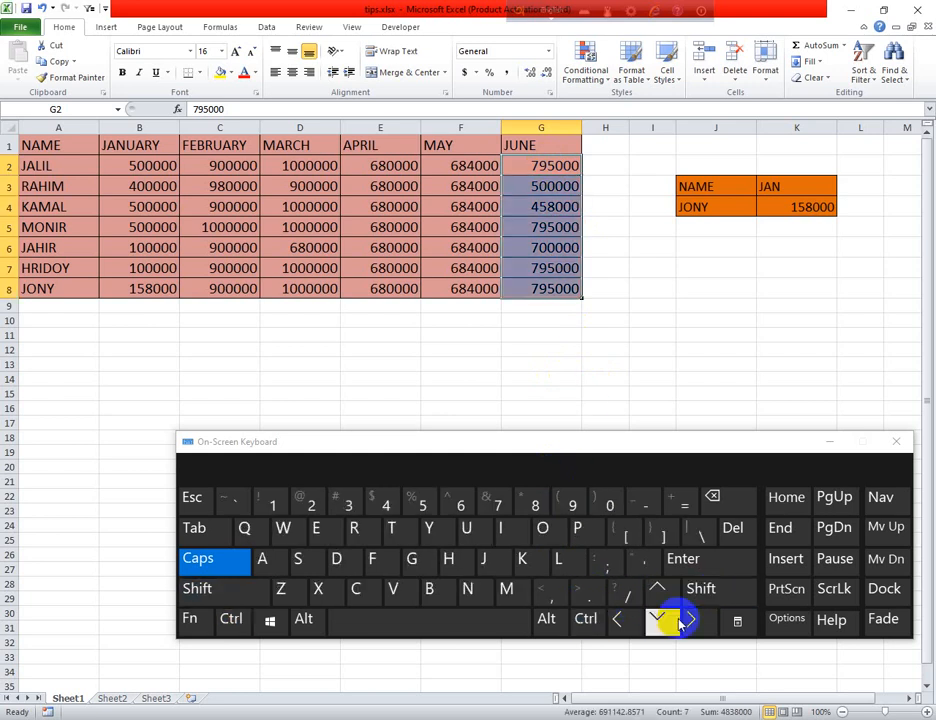
pyautogui.click(564, 380)
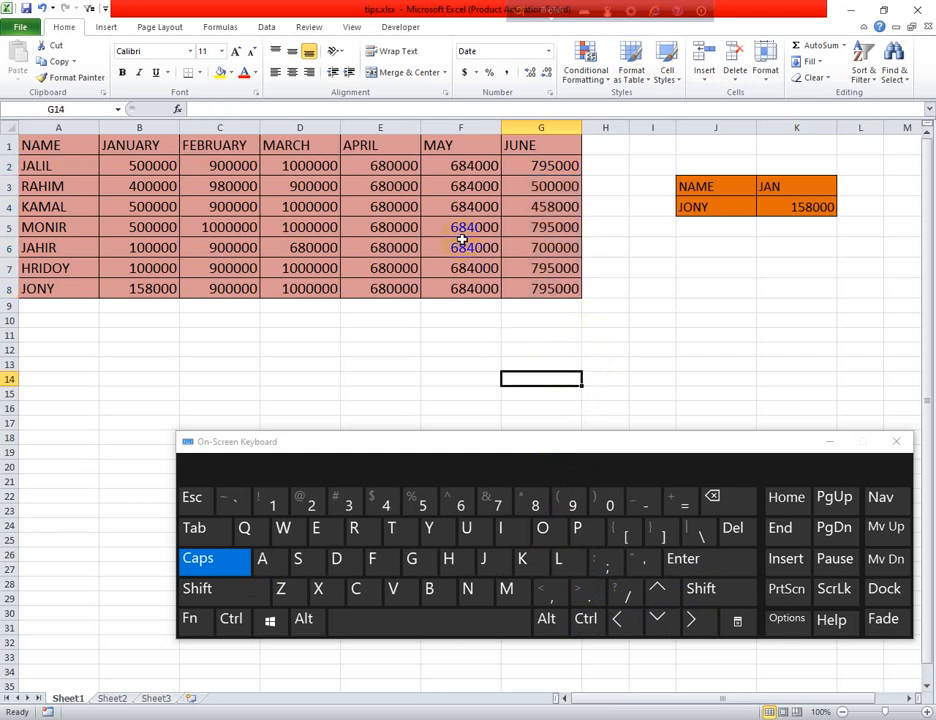
pyautogui.click(64, 225)
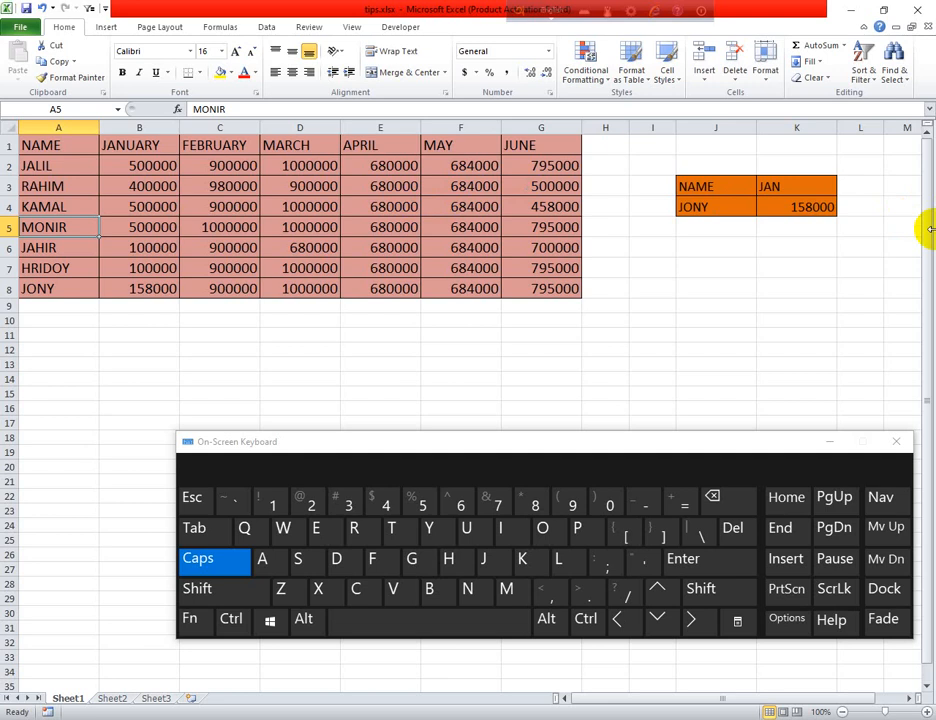
pyautogui.click(110, 228)
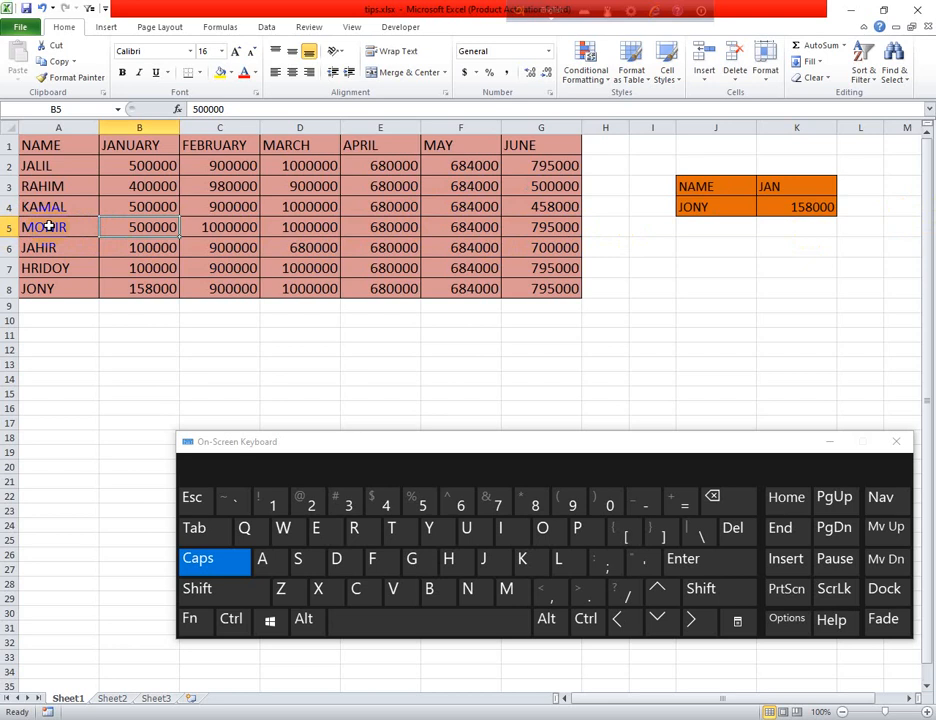
pyautogui.click(48, 227)
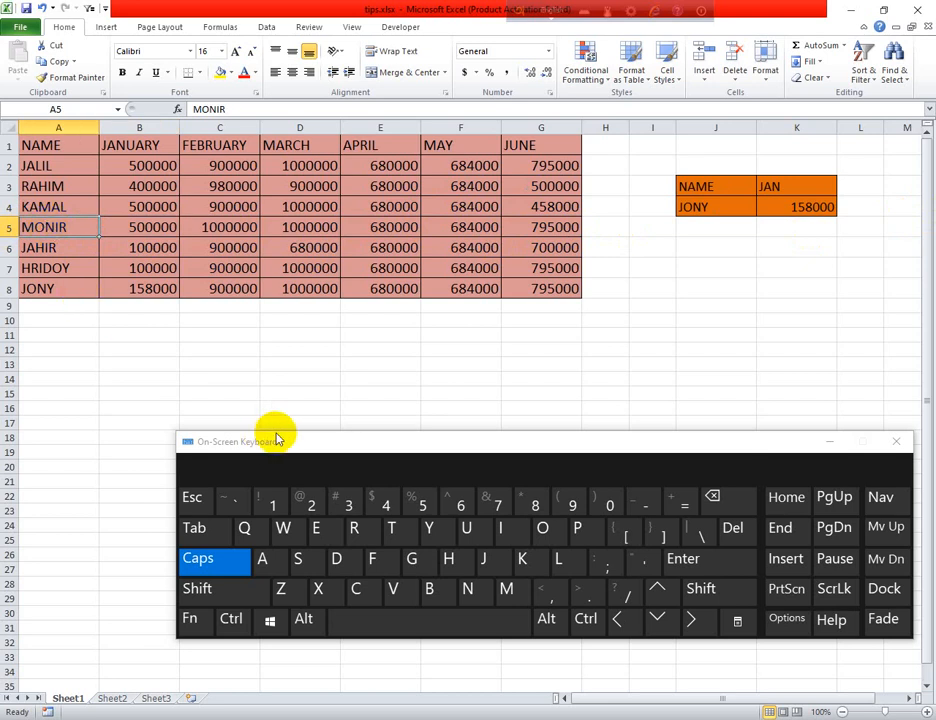
pyautogui.click(585, 619)
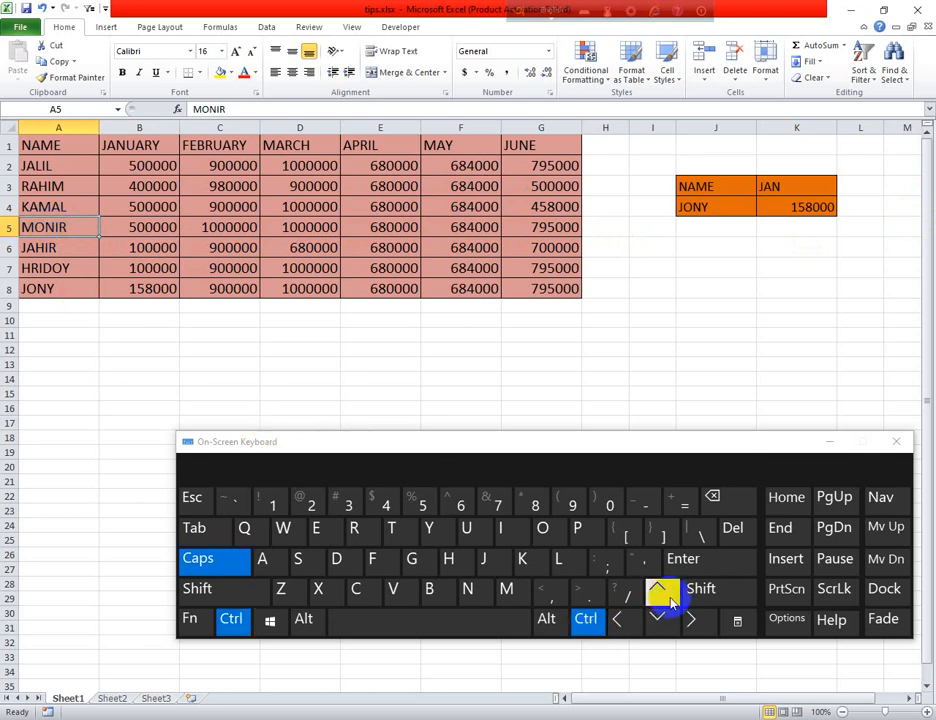
pyautogui.click(700, 590)
pyautogui.click(692, 618)
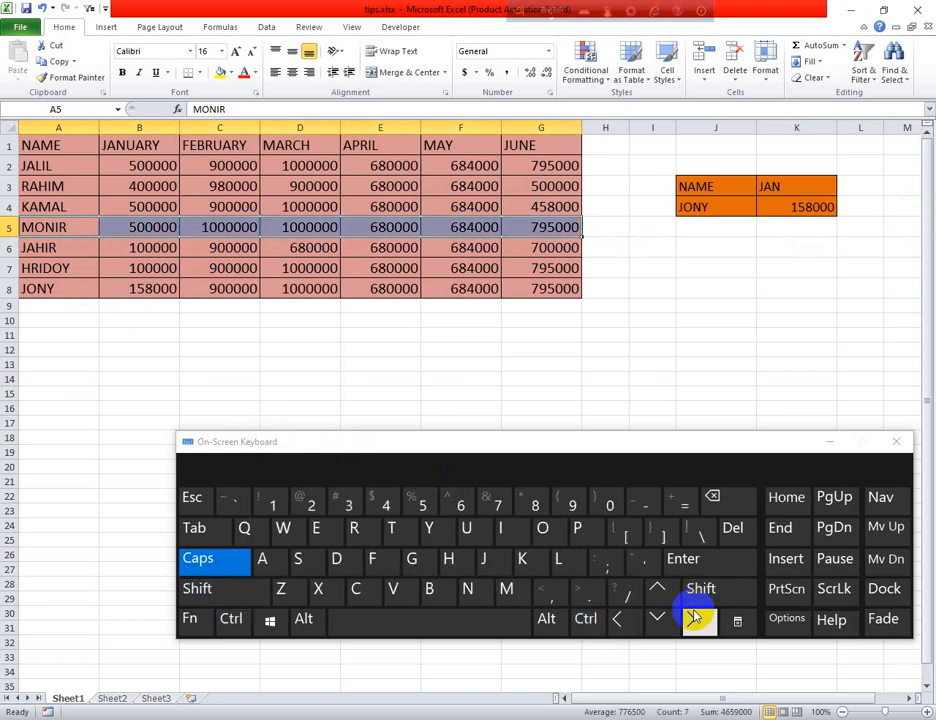
pyautogui.click(672, 382)
pyautogui.click(6, 228)
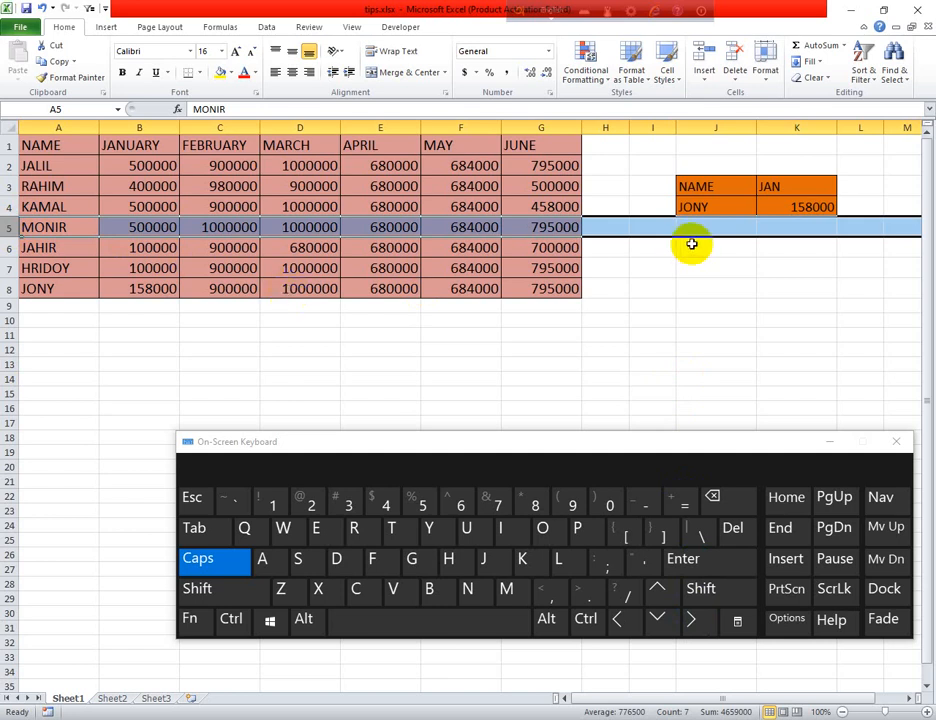
pyautogui.click(690, 333)
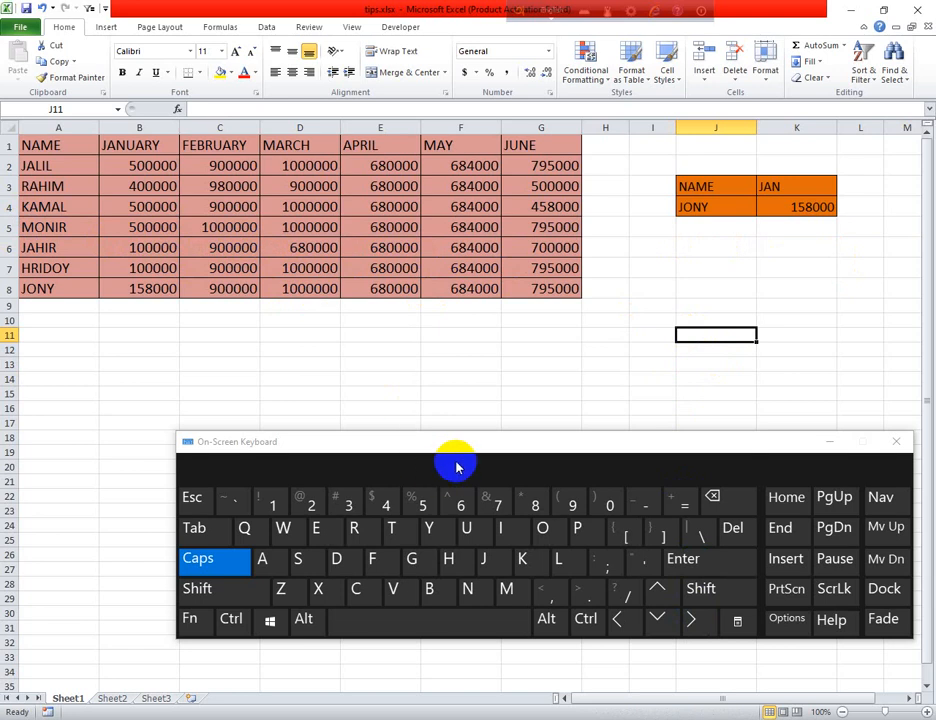
pyautogui.click(160, 205)
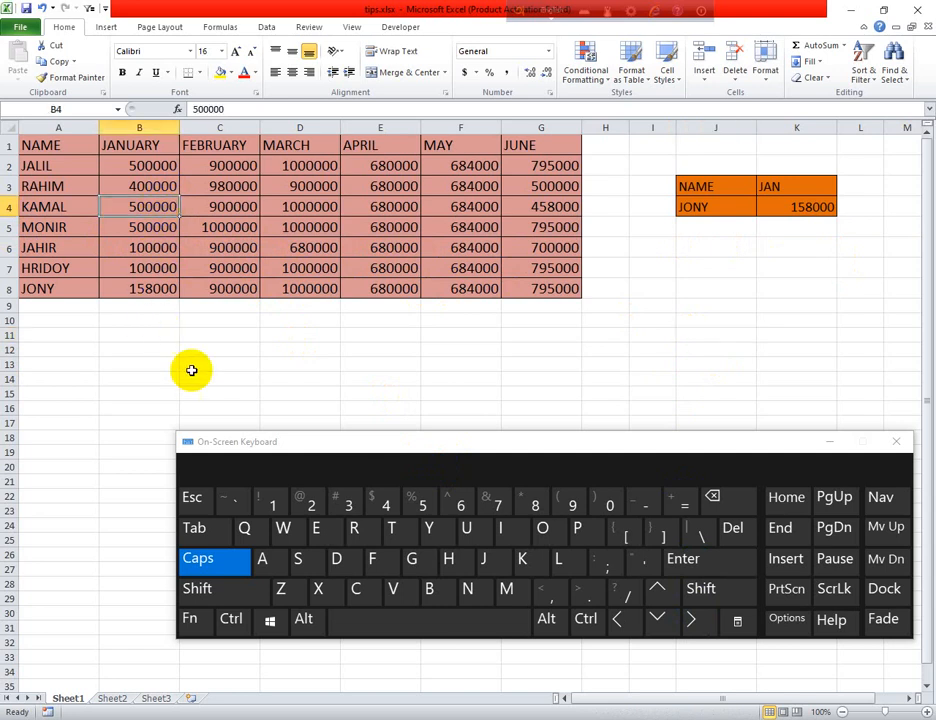
pyautogui.click(585, 619)
pyautogui.click(700, 589)
pyautogui.click(657, 619)
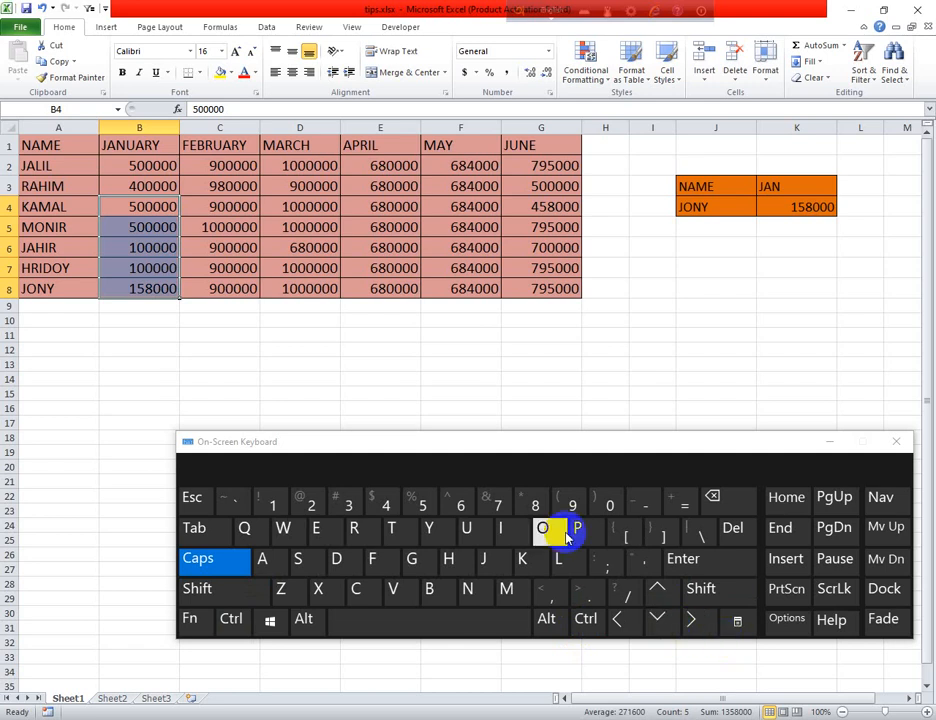
pyautogui.click(254, 391)
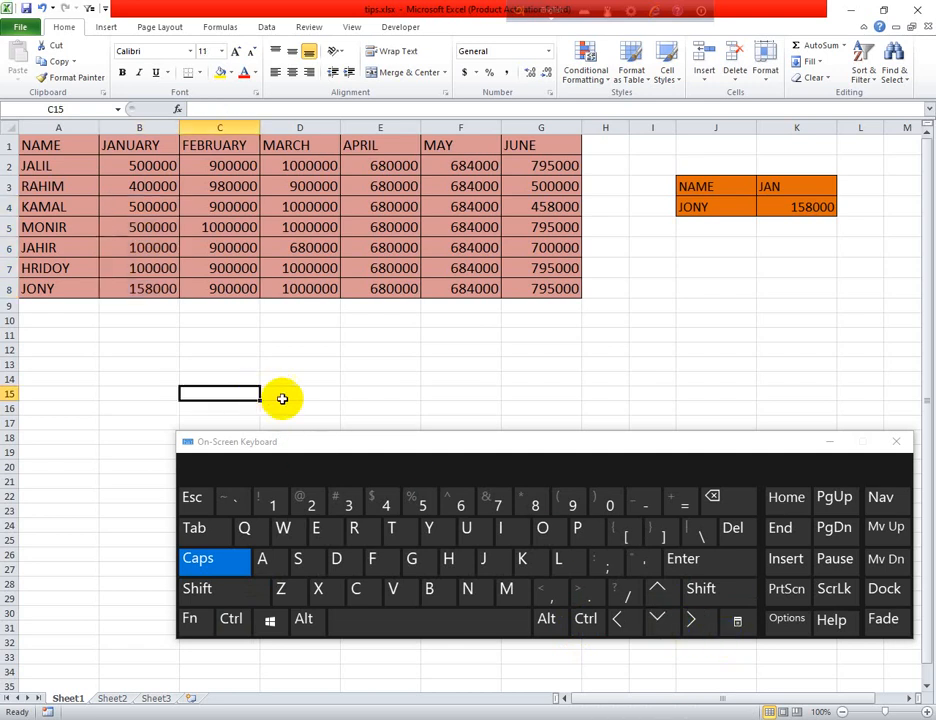
pyautogui.click(150, 312)
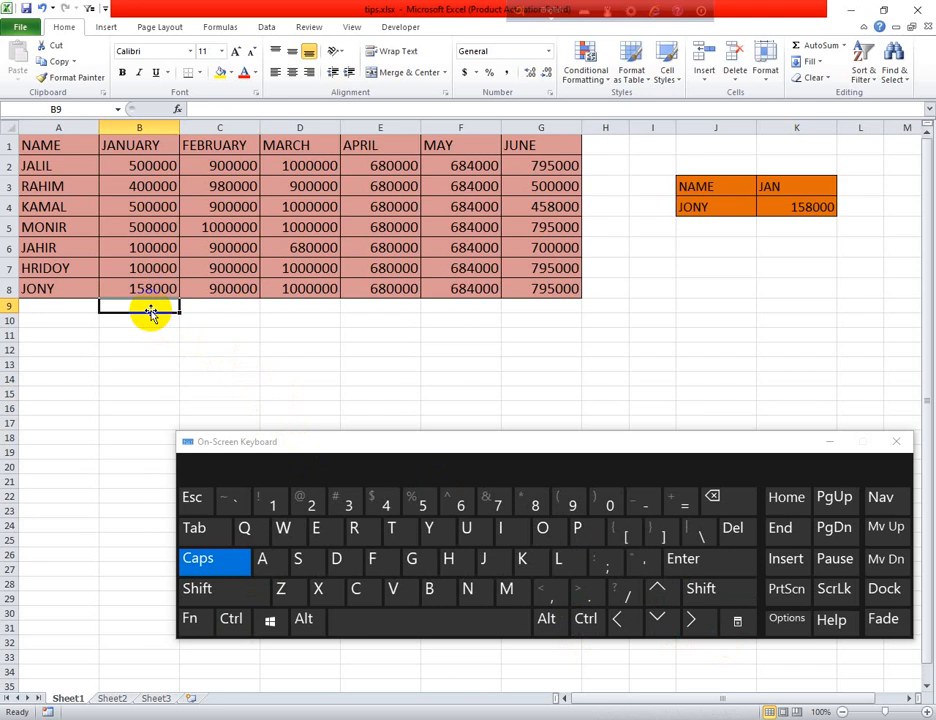
# - AutoSum B2:B8 into B9 for a January total of 2258000
pyautogui.click(546, 619)
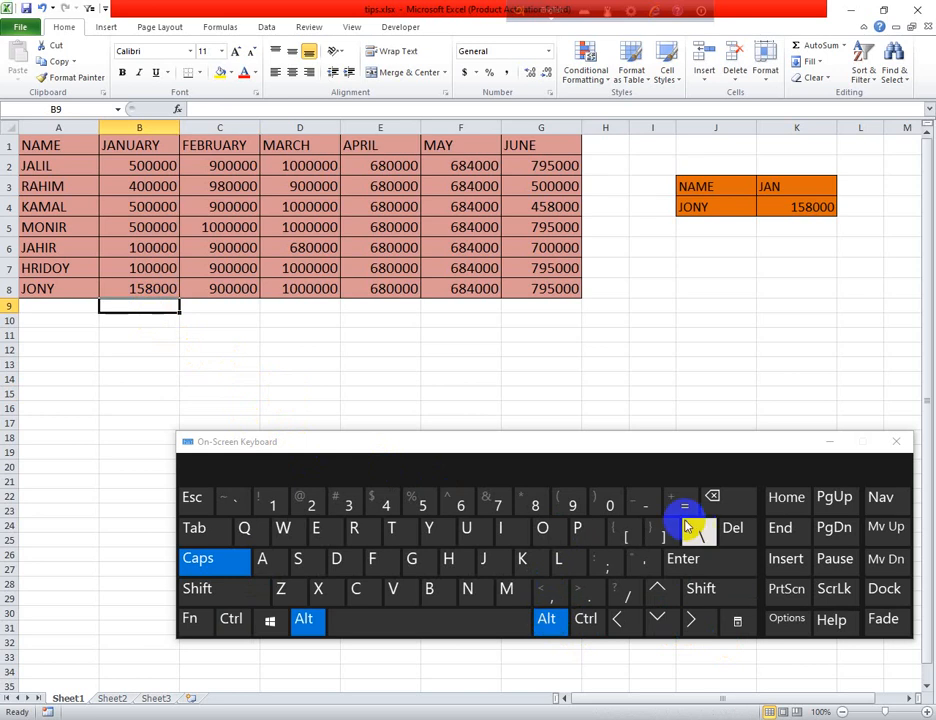
pyautogui.click(681, 504)
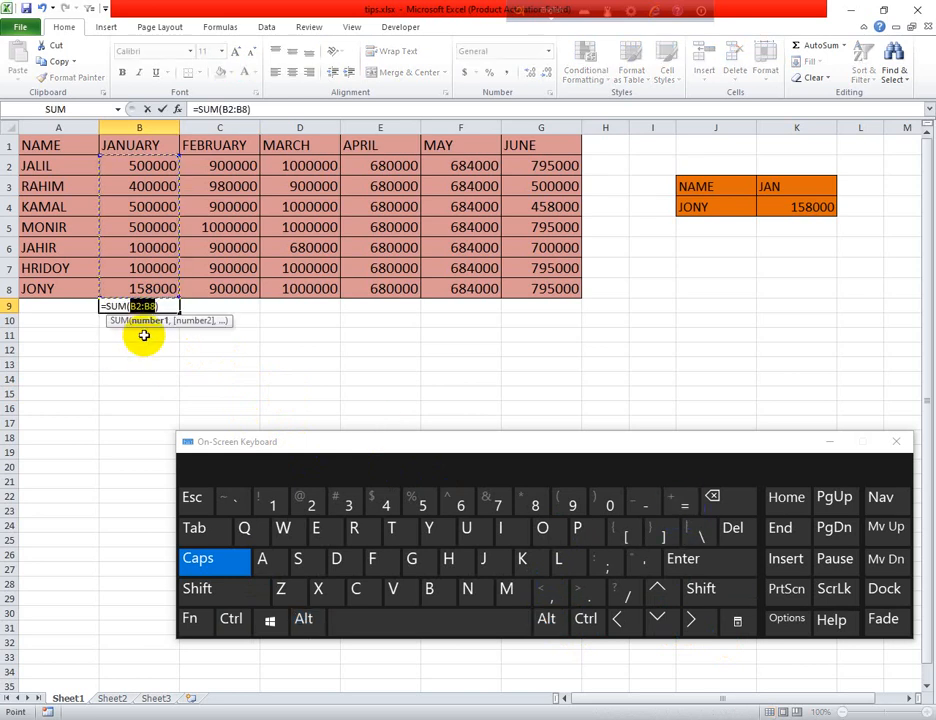
pyautogui.click(706, 562)
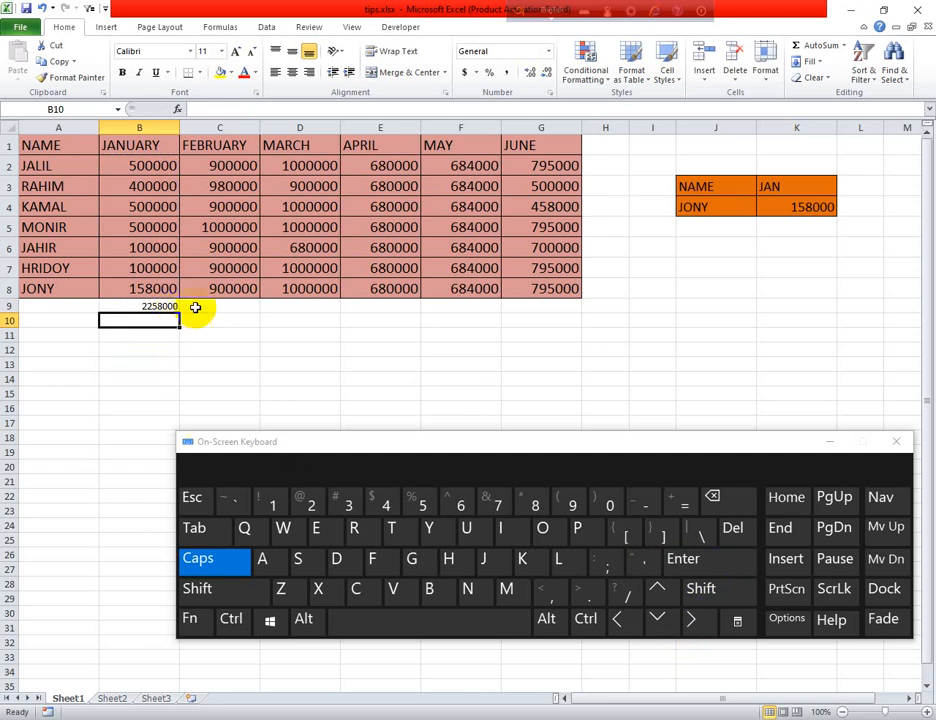
pyautogui.click(225, 304)
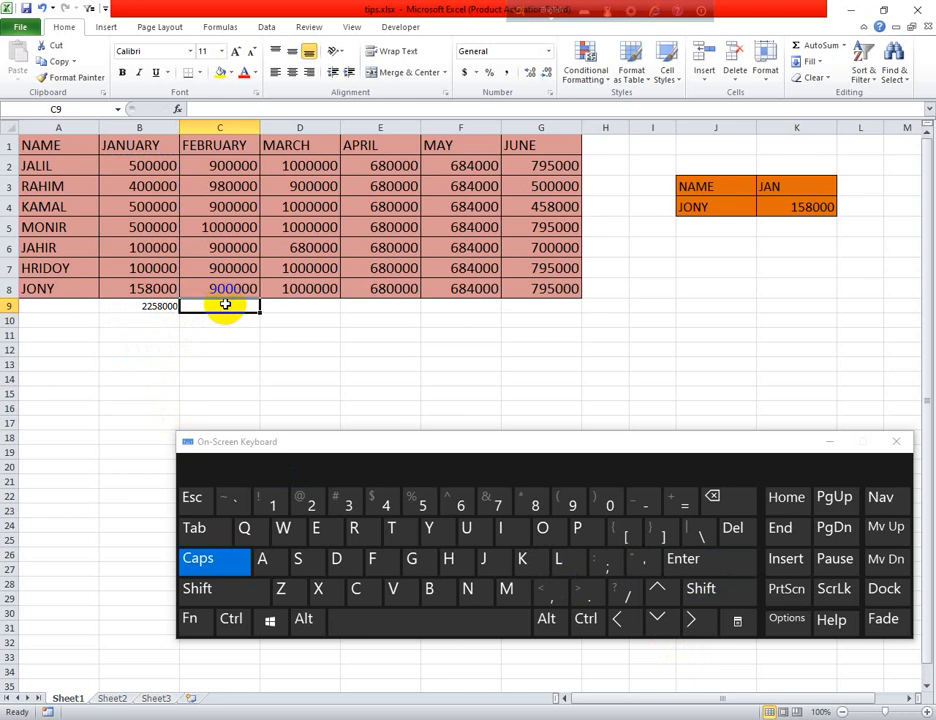
pyautogui.click(308, 332)
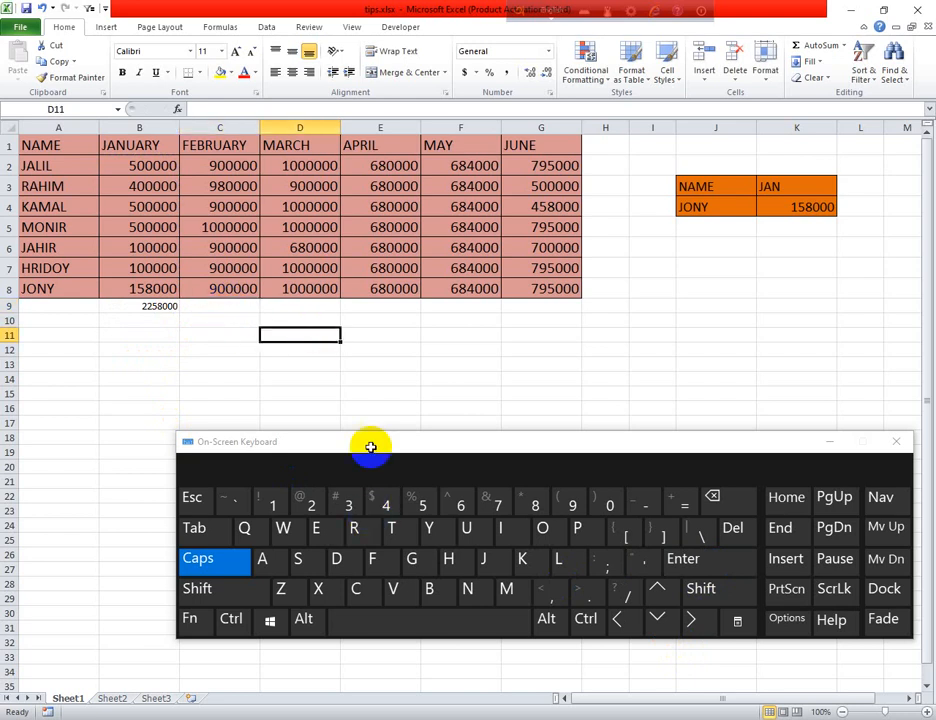
pyautogui.click(390, 309)
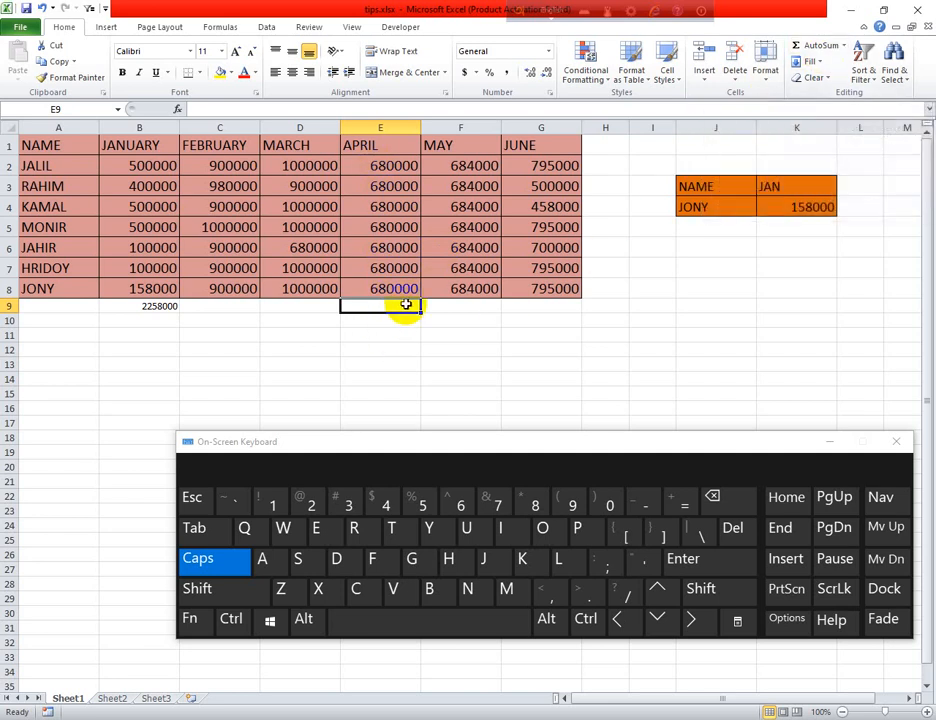
# - AutoSum E2:E8 into E9 for an April total of 4760000
pyautogui.click(395, 378)
pyautogui.click(382, 307)
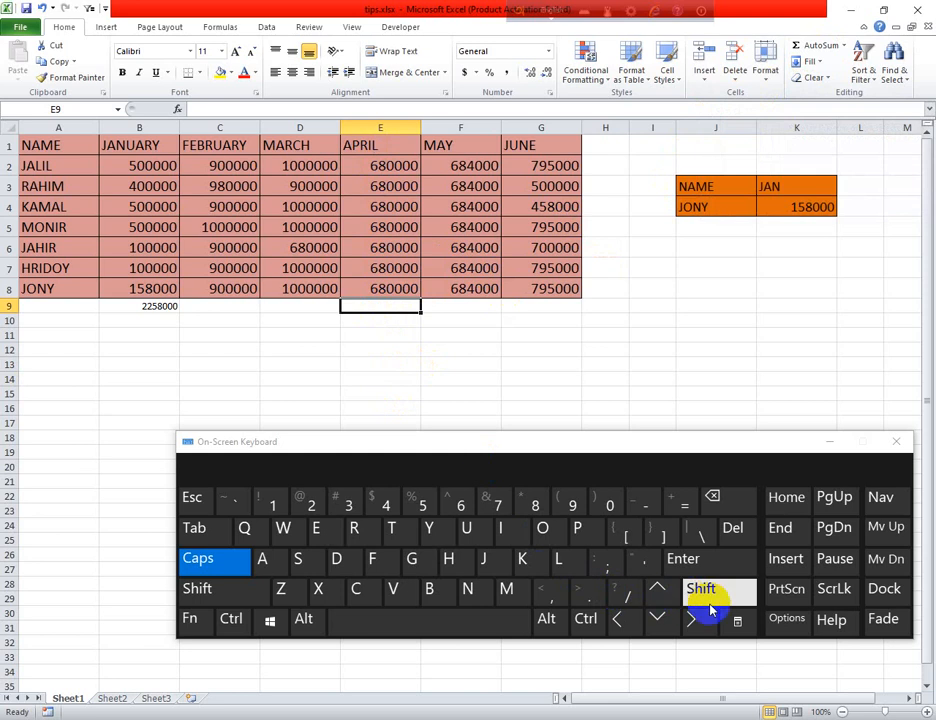
pyautogui.click(547, 628)
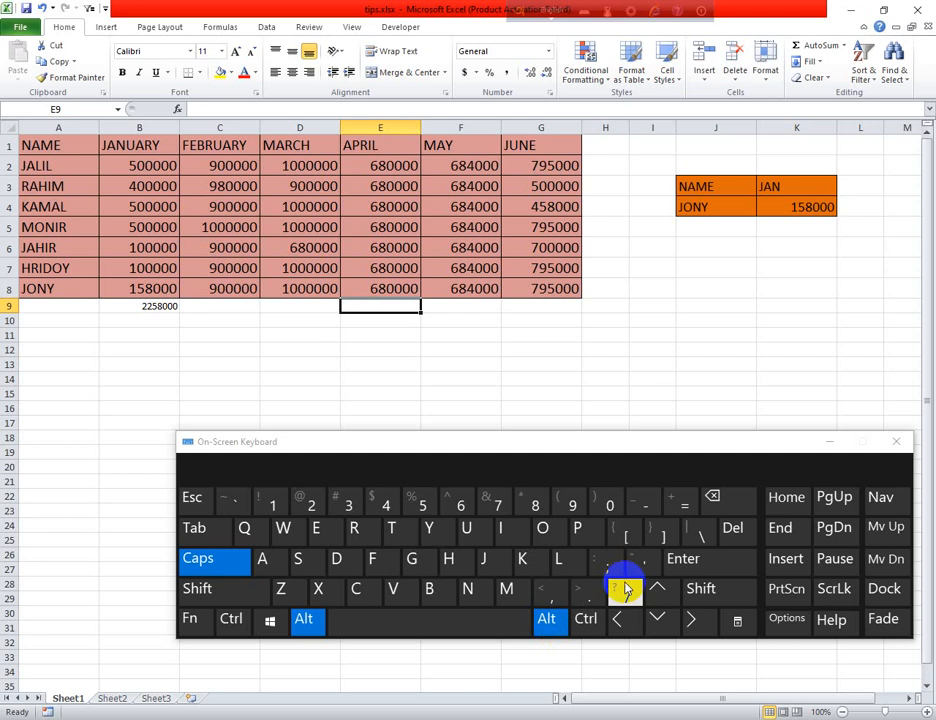
pyautogui.click(681, 505)
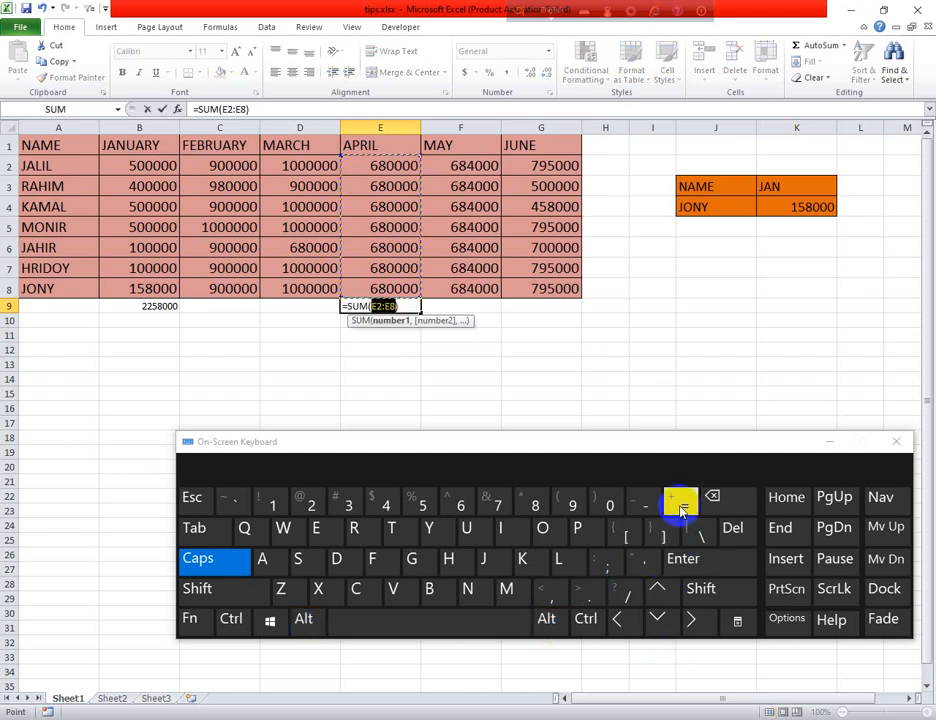
pyautogui.click(697, 561)
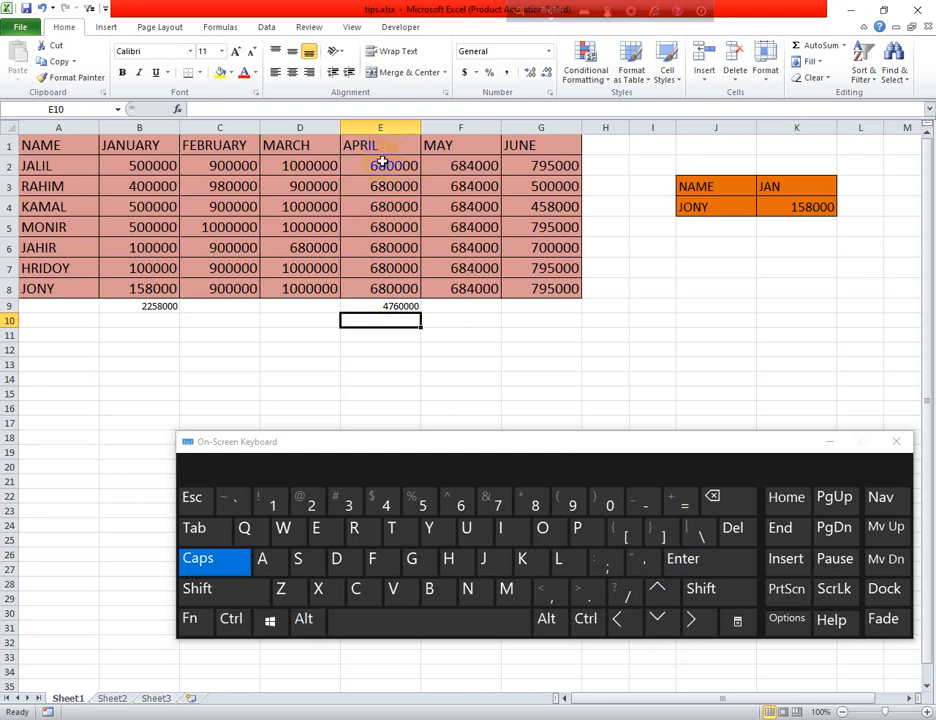
# - Select F9 below the MAY column, checking the last MAY value in F8
pyautogui.click(437, 307)
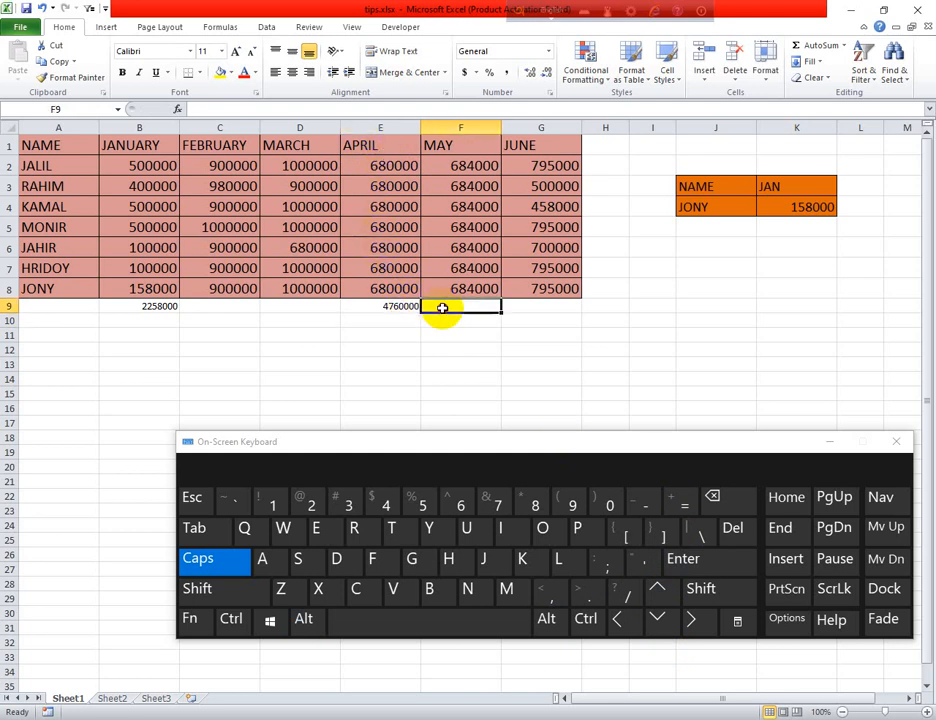
pyautogui.click(608, 168)
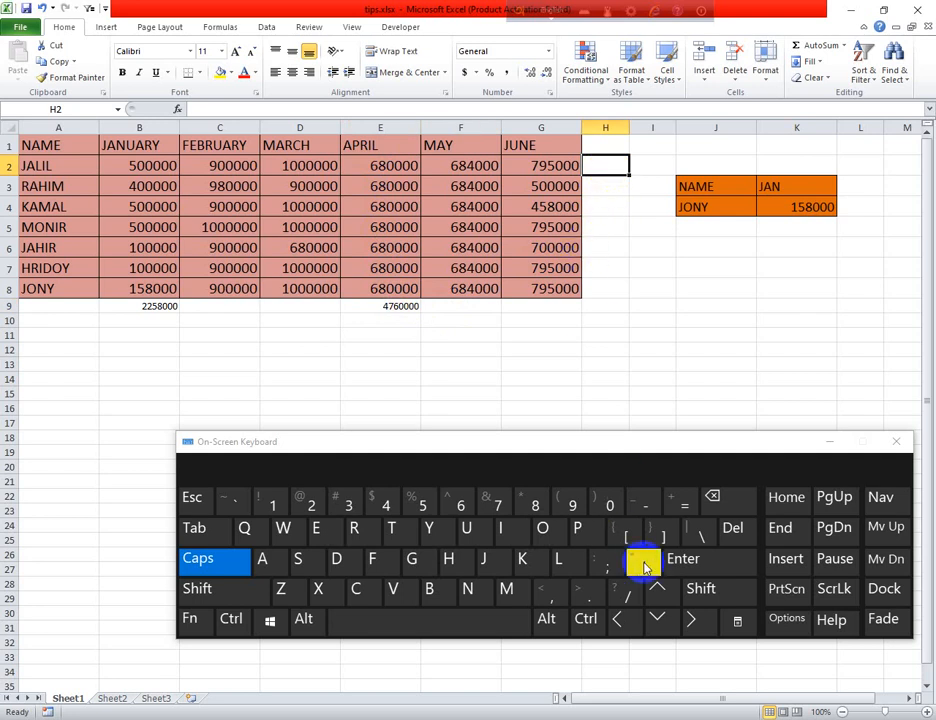
pyautogui.click(490, 294)
pyautogui.click(442, 309)
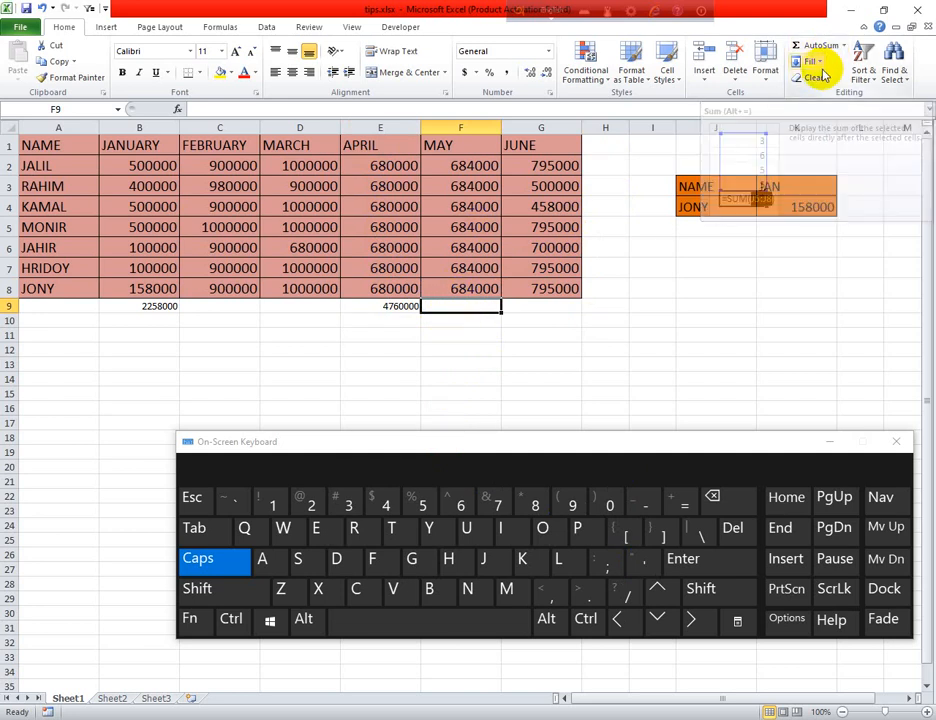
pyautogui.click(491, 333)
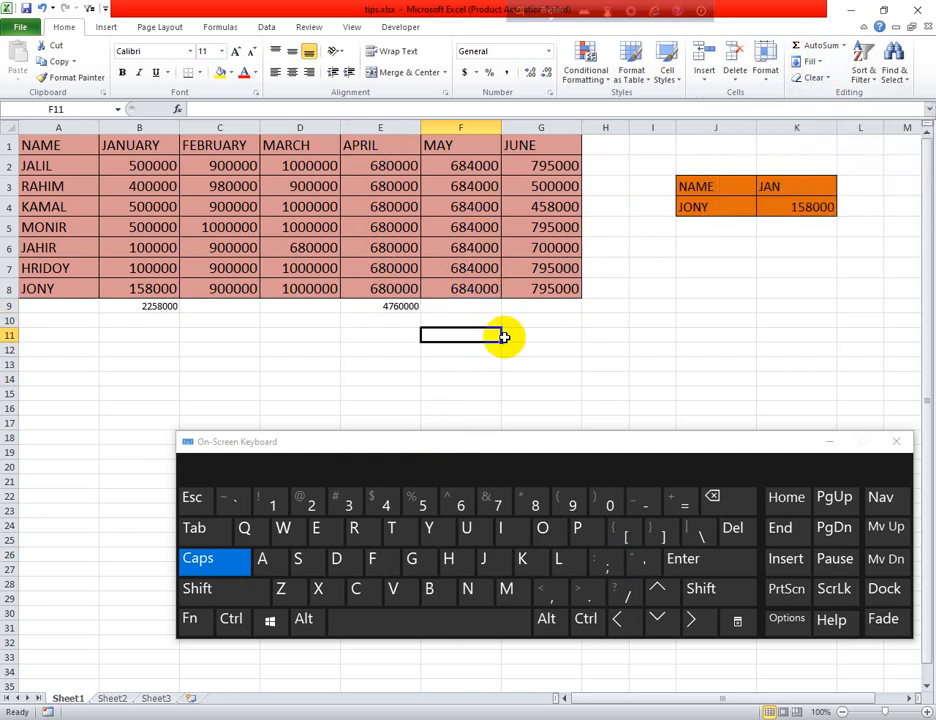